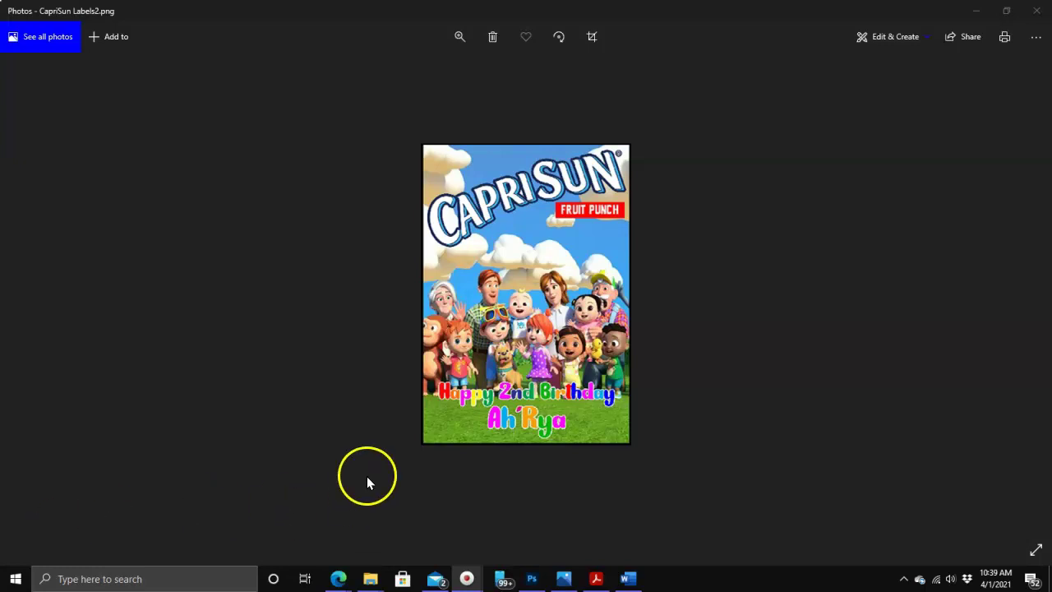
# Step: Switch to the blank Word document and insert a rectangle about 1" by 1" near the middle of the page
pyautogui.click(627, 578)
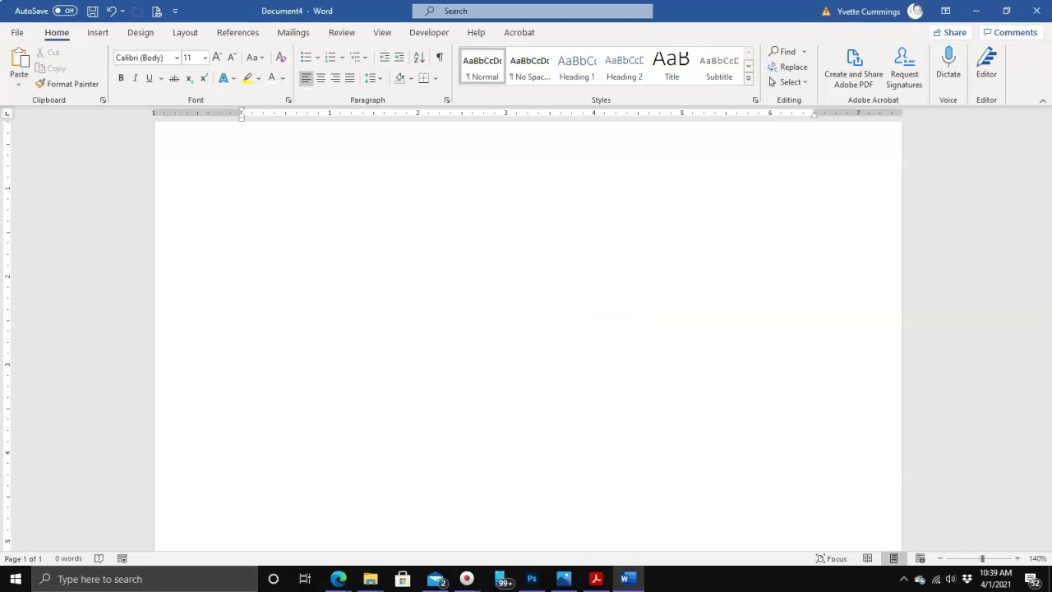
pyautogui.click(98, 33)
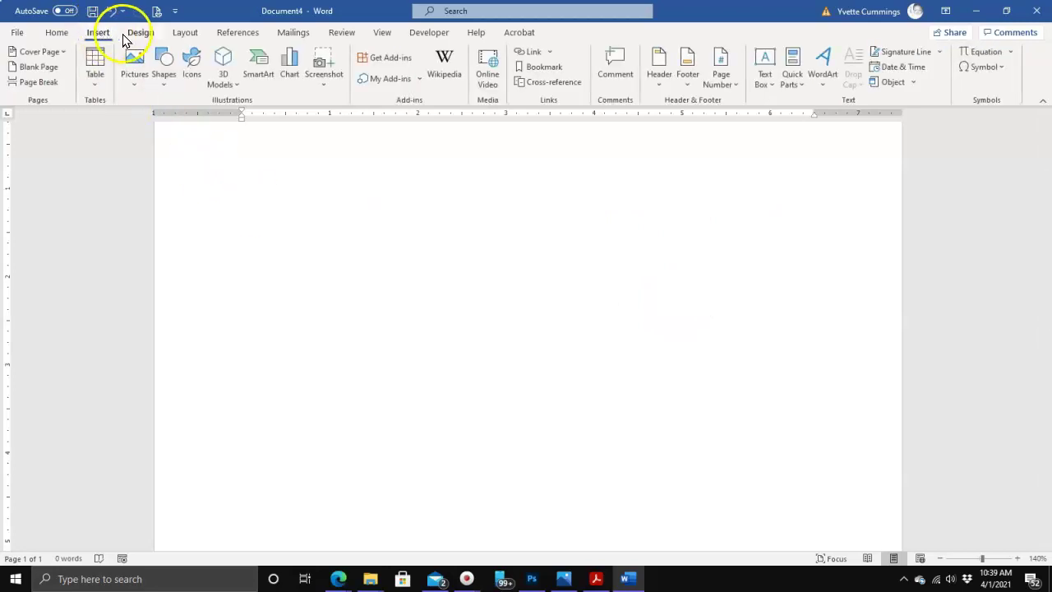
pyautogui.click(169, 59)
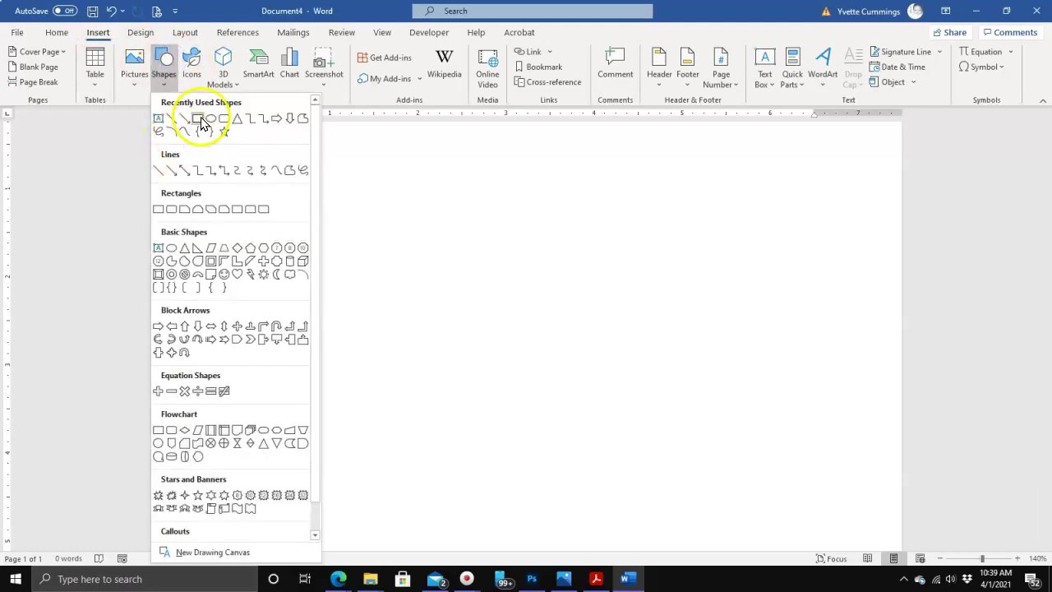
pyautogui.click(198, 120)
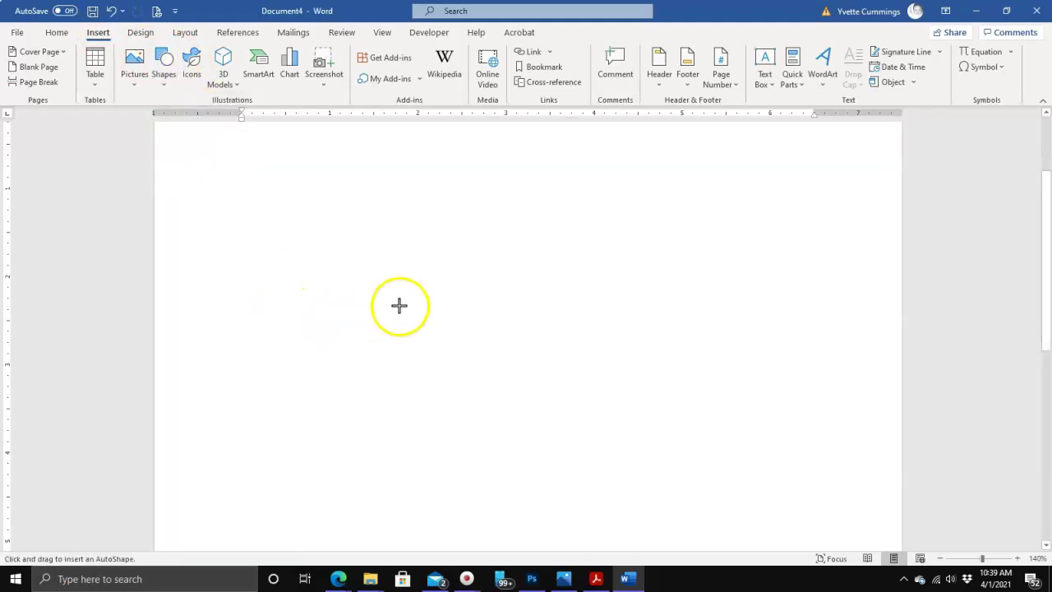
pyautogui.click(415, 279)
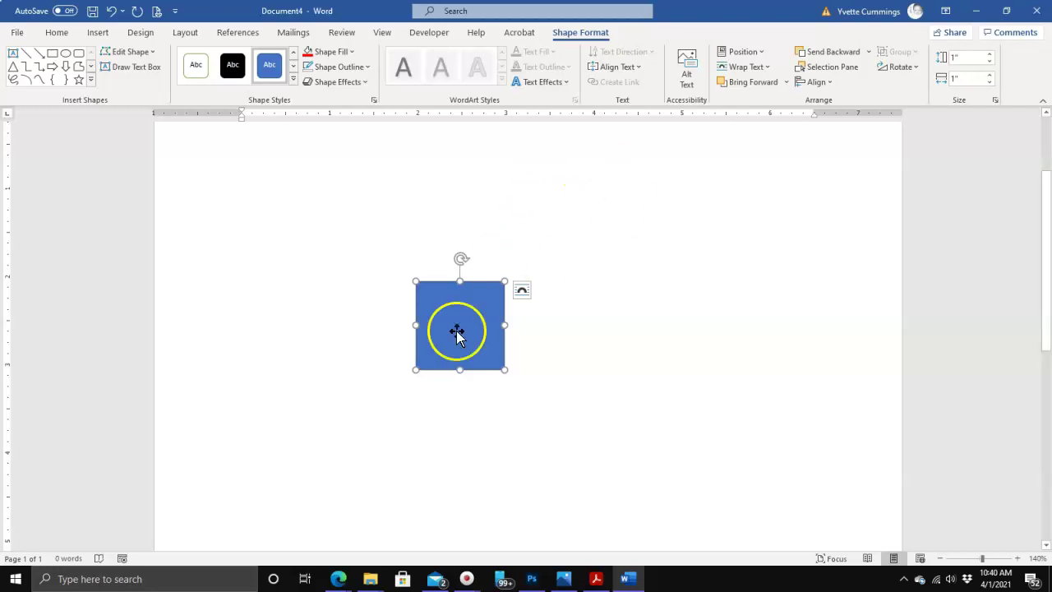
# Step: Set the rectangle's height to 5" and its width to 3.5"
pyautogui.click(967, 58)
pyautogui.write('5')
pyautogui.press('Tab')
pyautogui.write('3.5')
pyautogui.press('Return')
pyautogui.click(969, 55)
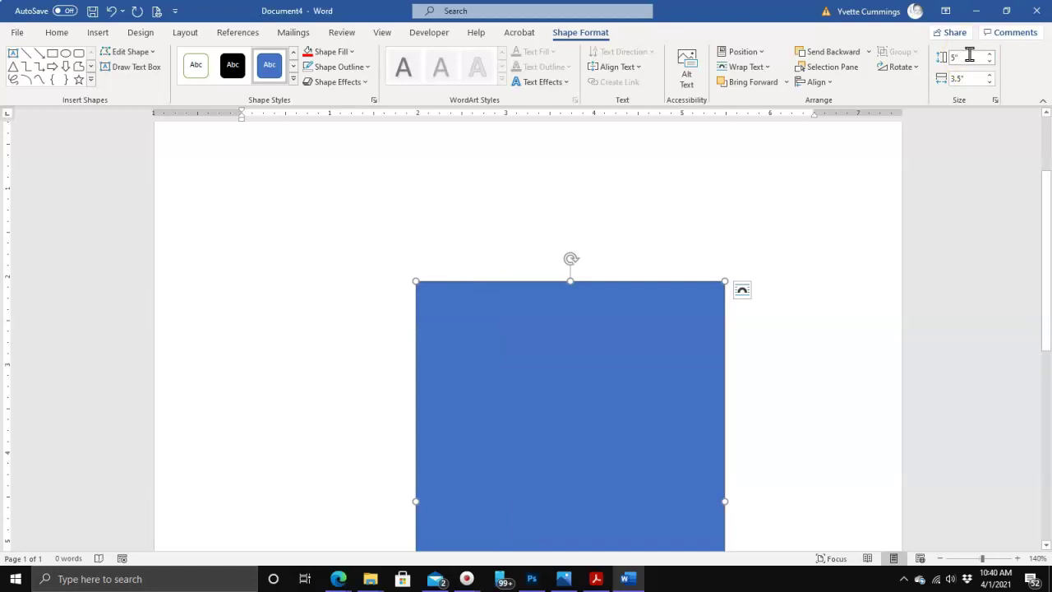
# Step: Move the rectangle to the centre of the page using the alignment guides
pyautogui.click(632, 395)
pyautogui.moveTo(639, 402); pyautogui.dragTo(582, 401)
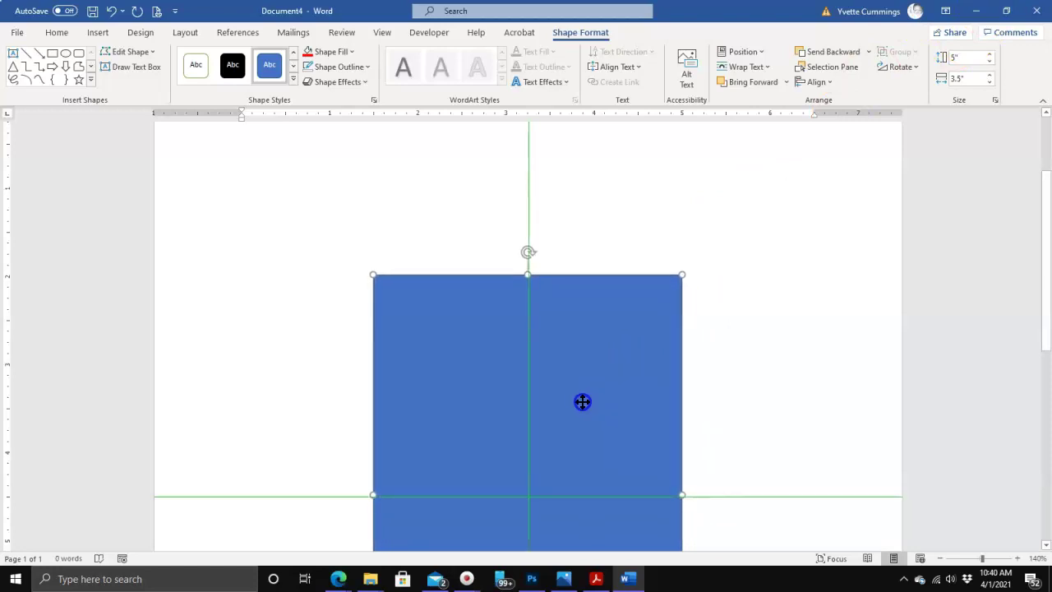
pyautogui.moveTo(581, 401); pyautogui.dragTo(581, 401)
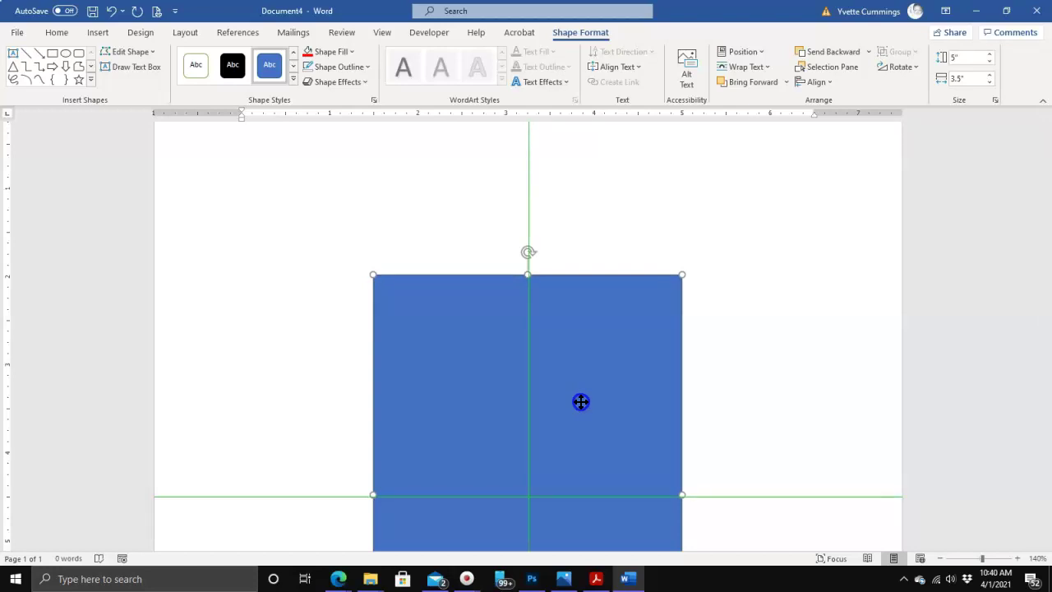
pyautogui.moveTo(581, 401); pyautogui.dragTo(580, 402)
pyautogui.scroll(-3, 580, 403)
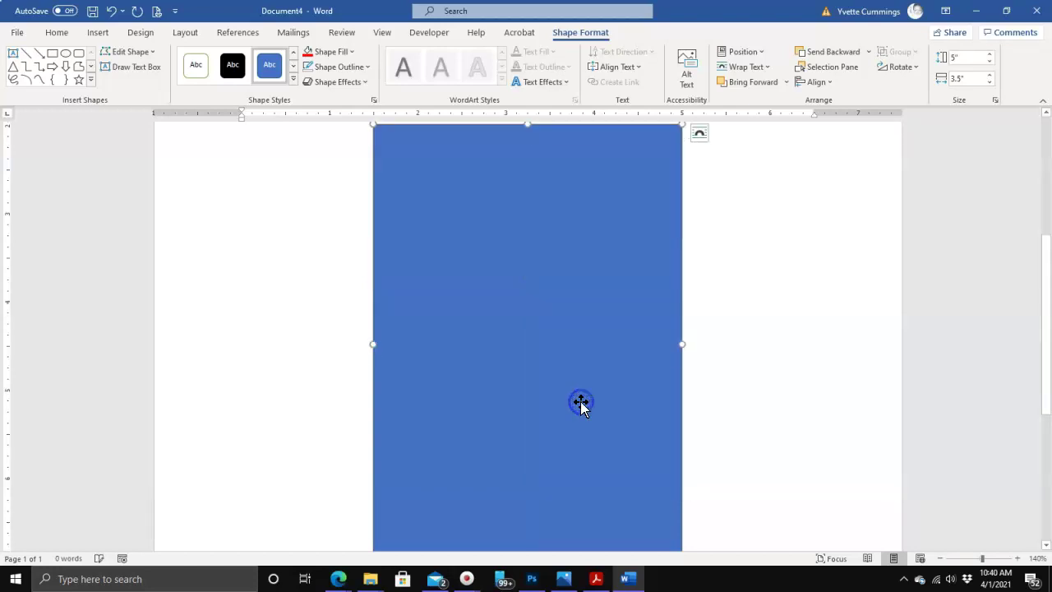
pyautogui.scroll(2, 658, 348)
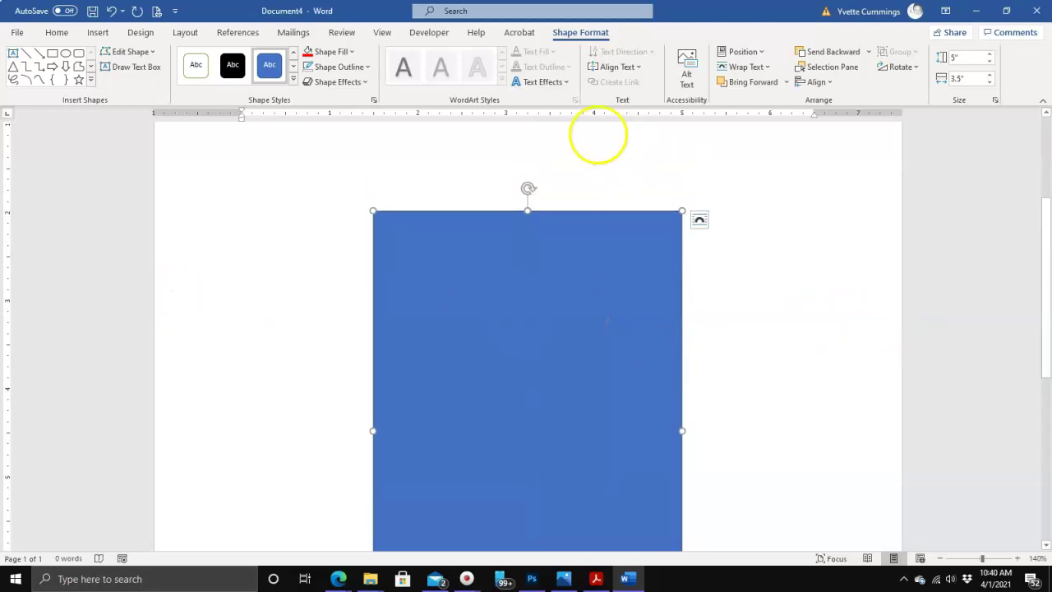
pyautogui.scroll(-8, 543, 489)
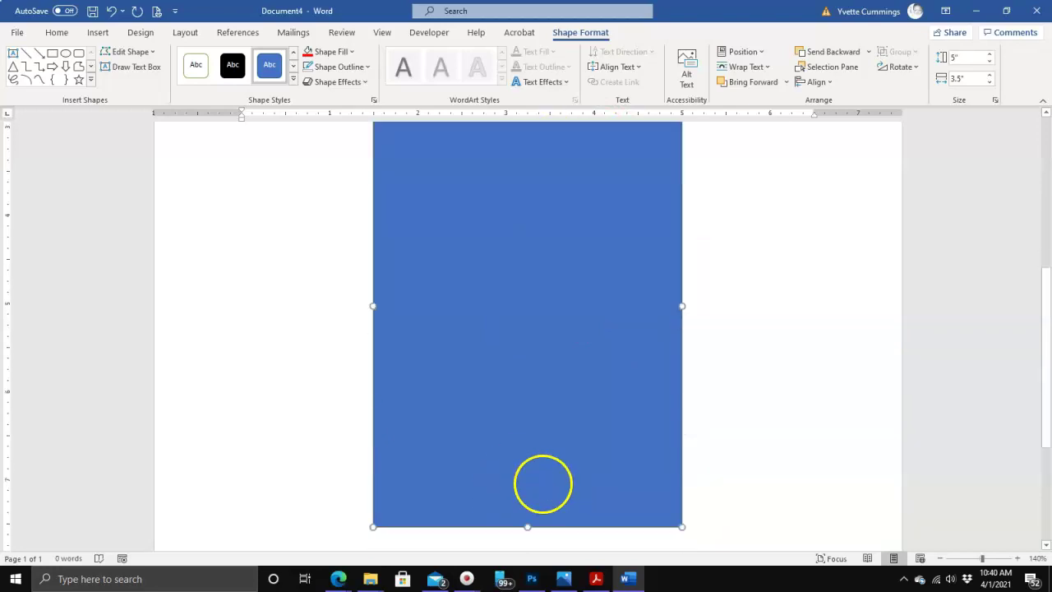
pyautogui.scroll(8, 530, 466)
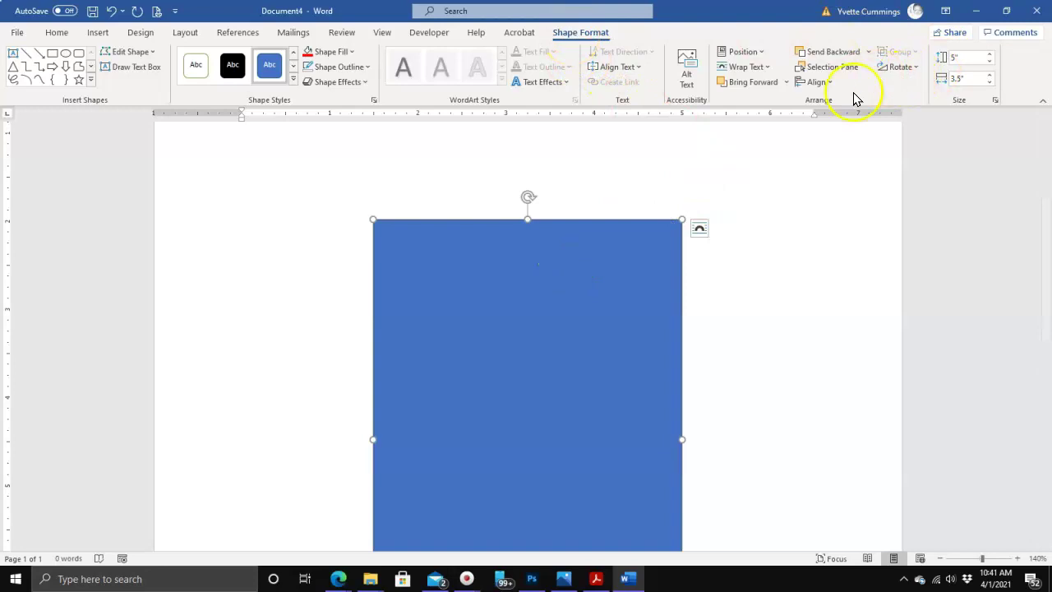
# Step: Turn off the alignment guides and move the rectangle freely, slightly off the page's centre
pyautogui.click(822, 82)
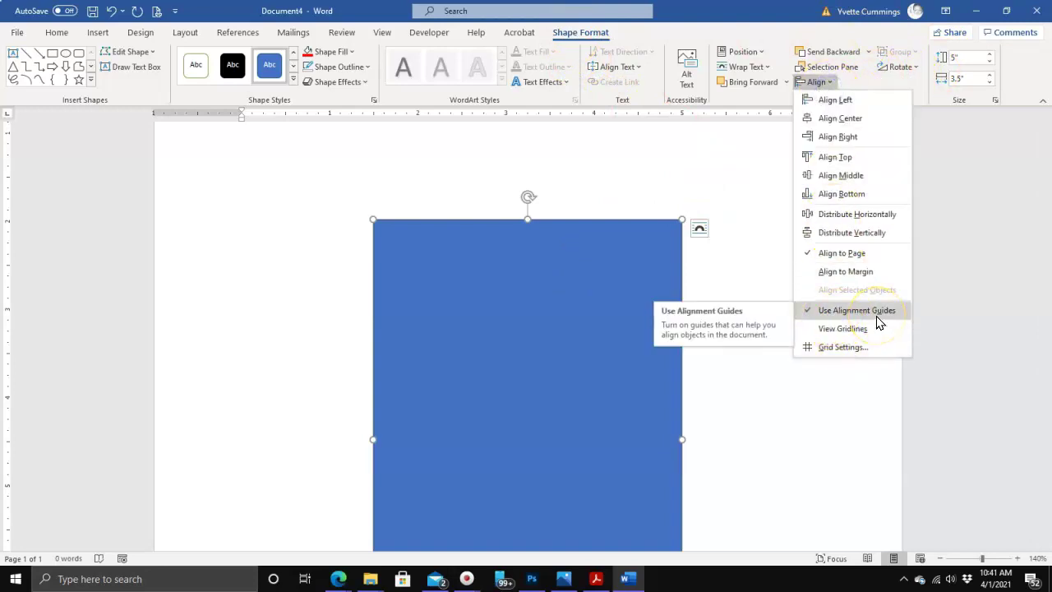
pyautogui.click(836, 312)
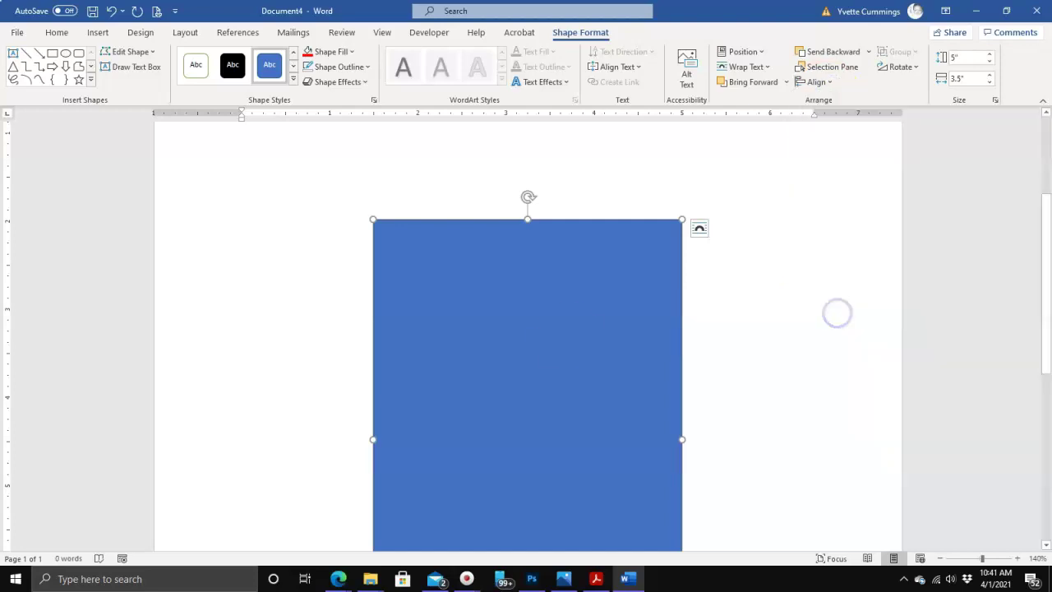
pyautogui.moveTo(580, 383)
pyautogui.mouseDown()
pyautogui.moveTo(589, 386)
pyautogui.moveTo(463, 378)
pyautogui.moveTo(616, 384)
pyautogui.moveTo(777, 366)
pyautogui.moveTo(551, 376)
pyautogui.moveTo(617, 387)
pyautogui.moveTo(508, 386)
pyautogui.moveTo(609, 381)
pyautogui.moveTo(574, 381)
pyautogui.mouseUp()
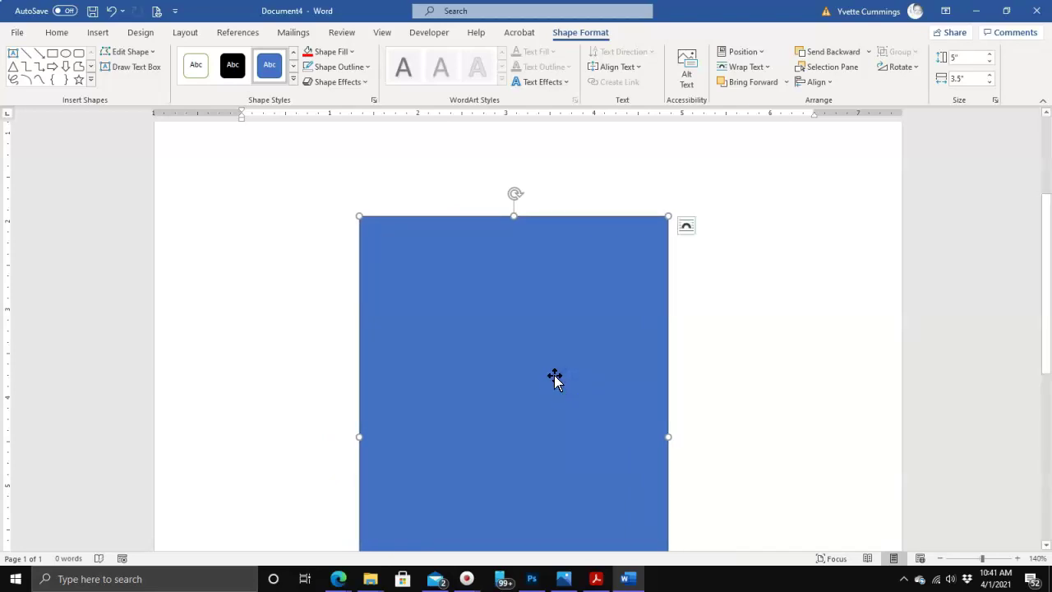
pyautogui.click(563, 319)
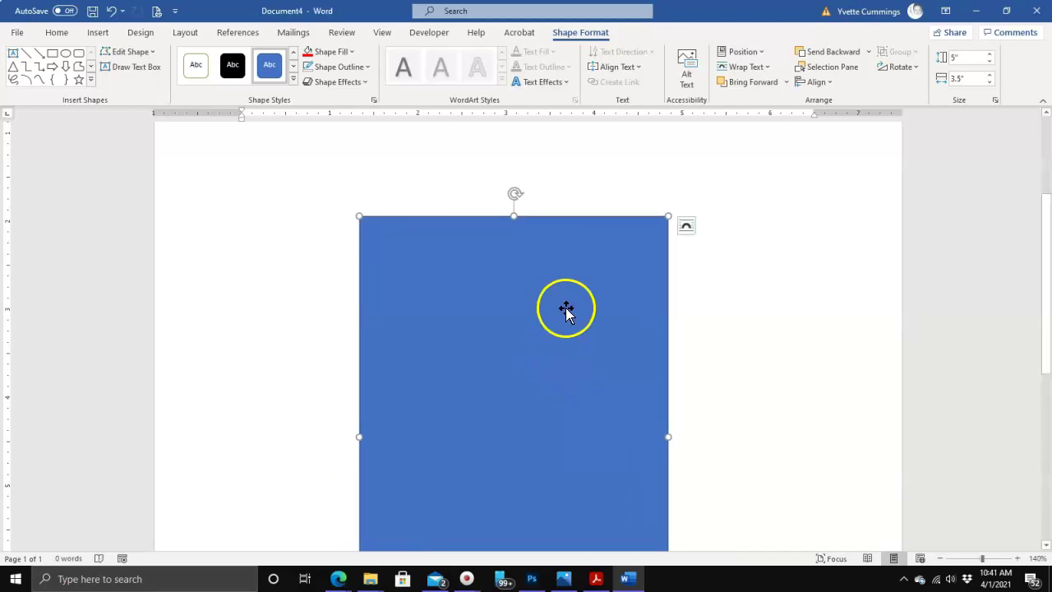
pyautogui.moveTo(577, 335)
pyautogui.mouseDown()
pyautogui.moveTo(526, 334)
pyautogui.moveTo(620, 331)
pyautogui.moveTo(585, 332)
pyautogui.mouseUp()
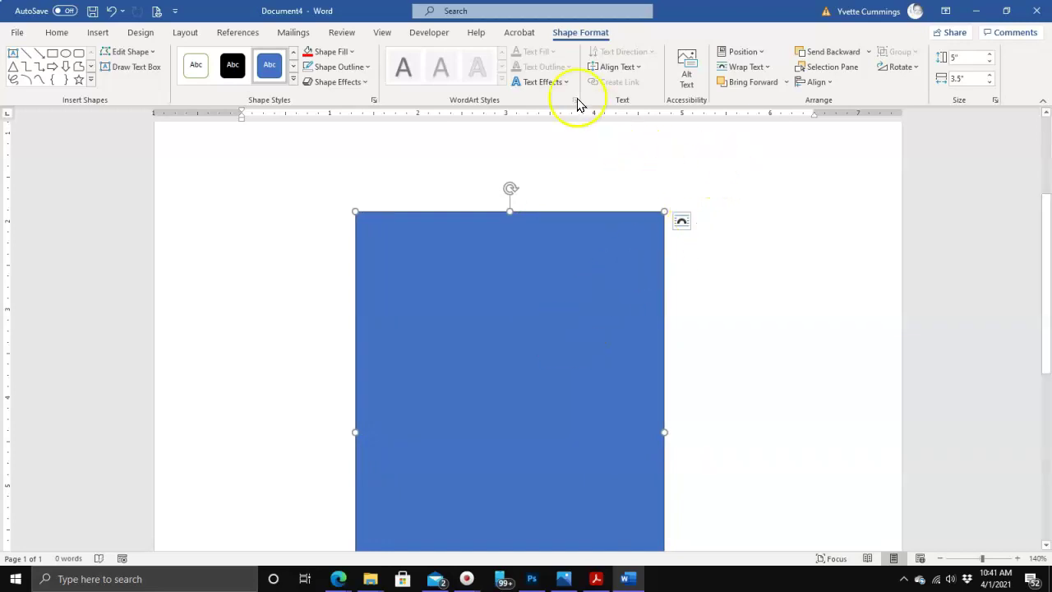
# Step: Turn on the alignment guides and centre the rectangle horizontally on the page
pyautogui.click(830, 82)
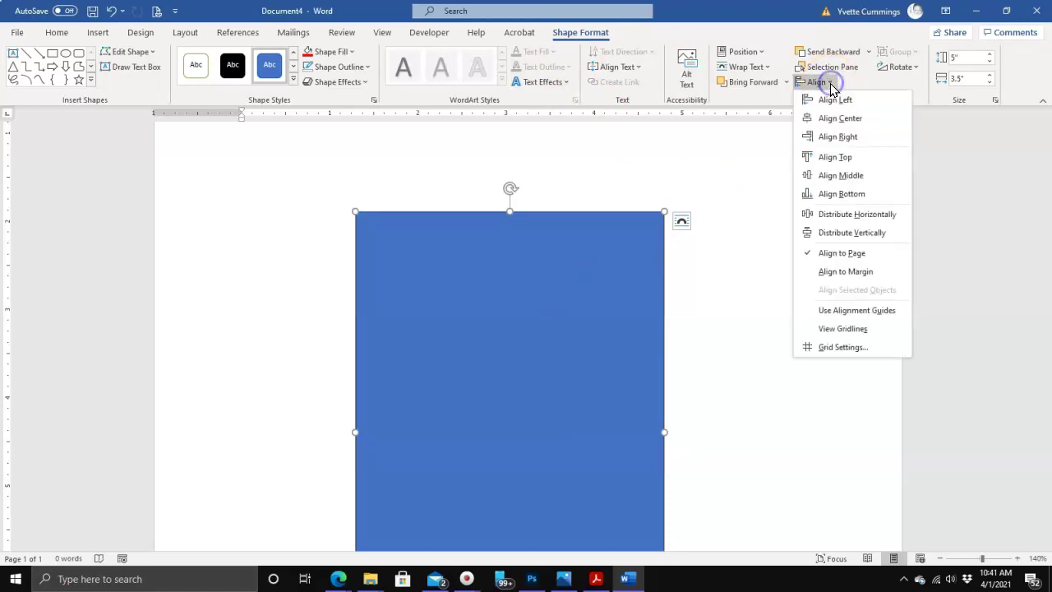
pyautogui.click(868, 309)
pyautogui.moveTo(578, 359); pyautogui.dragTo(598, 354)
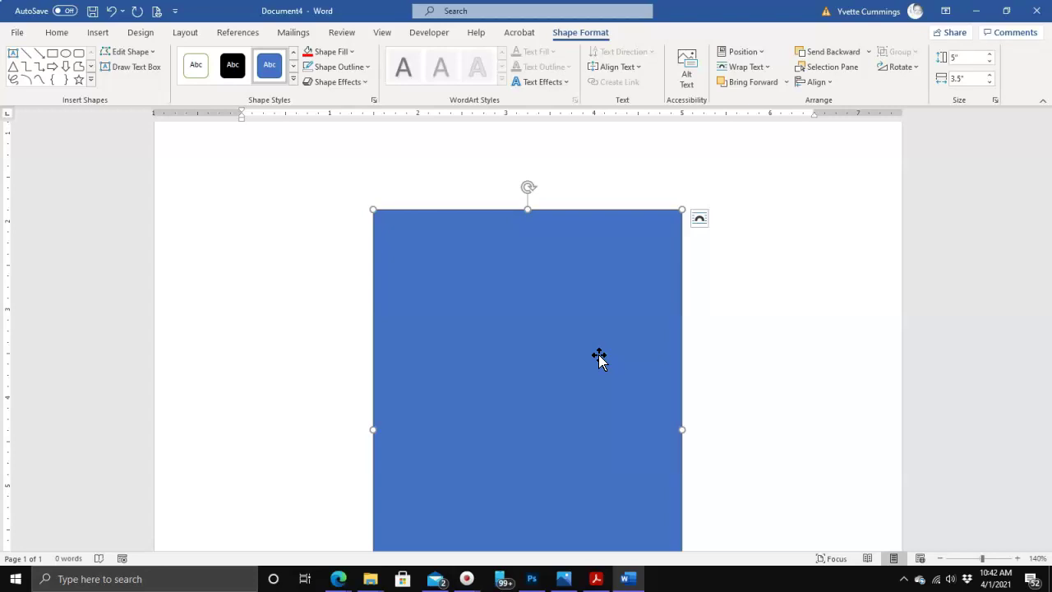
pyautogui.click(580, 338)
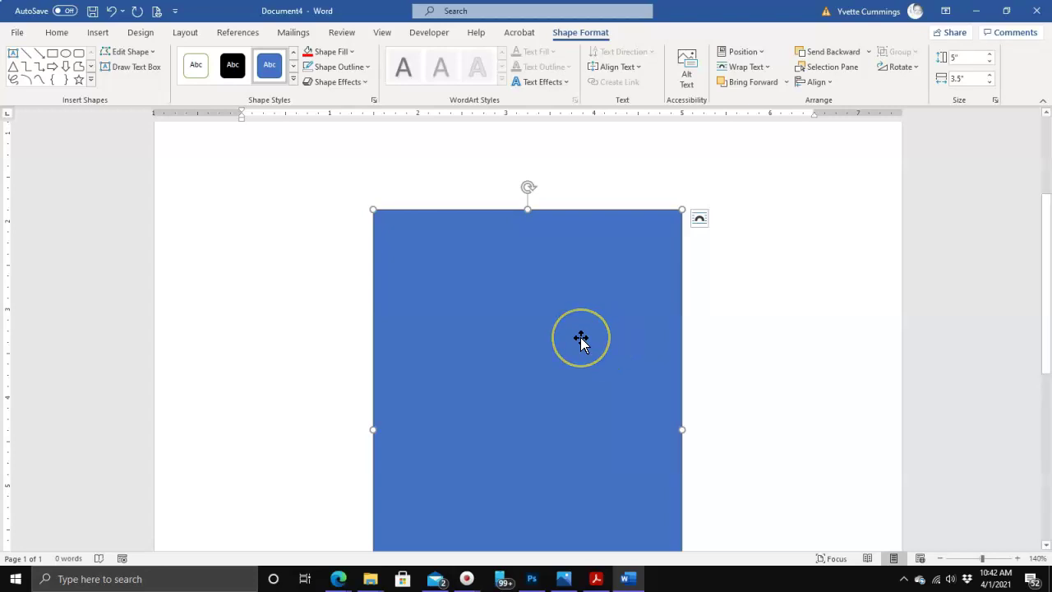
pyautogui.click(595, 309)
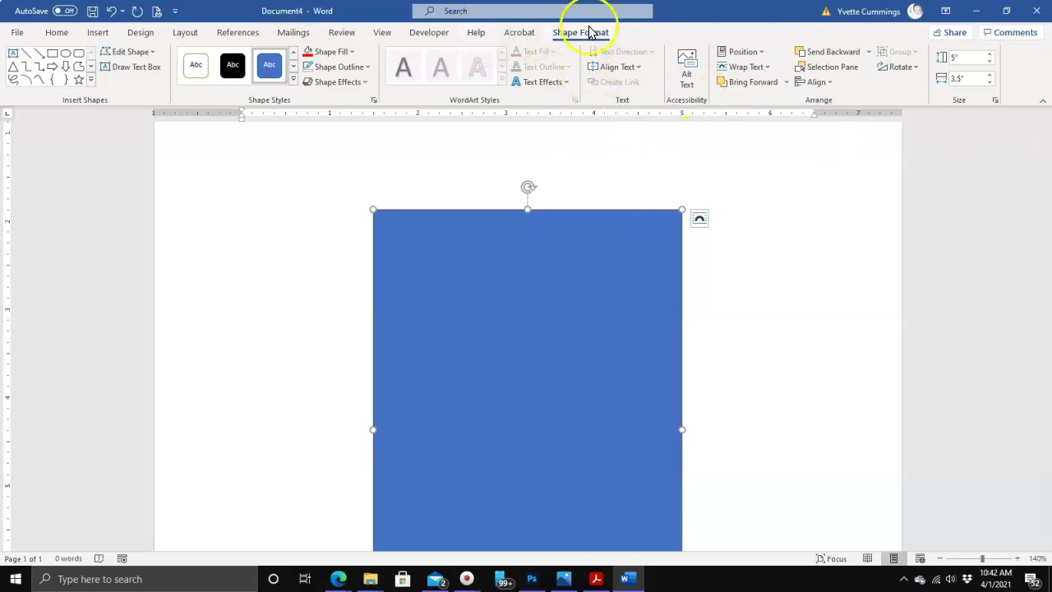
# Step: Fill the rectangle with the picture file Cocomelon.jpg from the Cocomelon folder
pyautogui.click(353, 52)
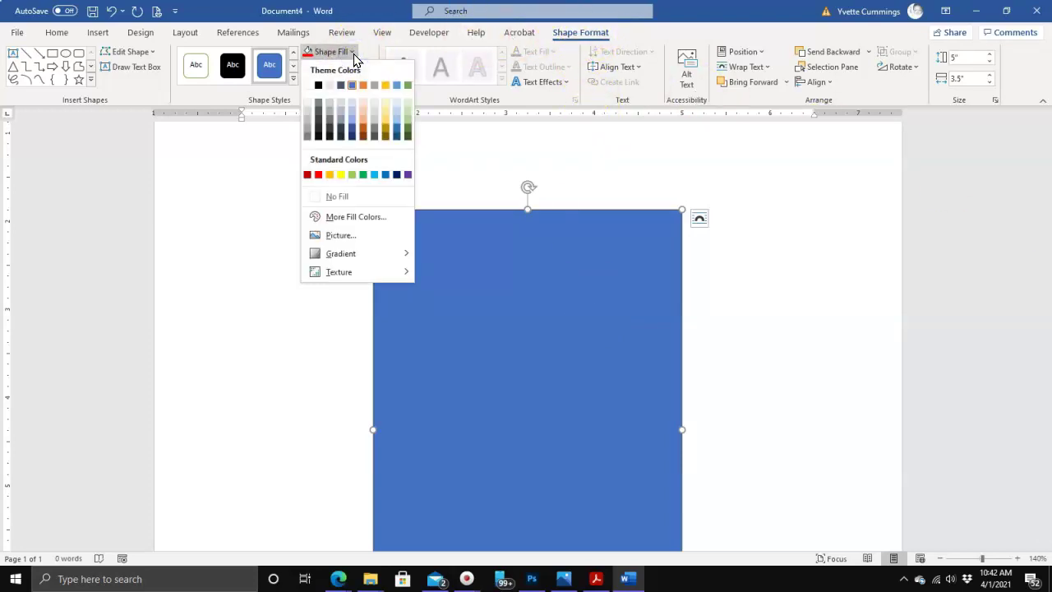
pyautogui.click(343, 238)
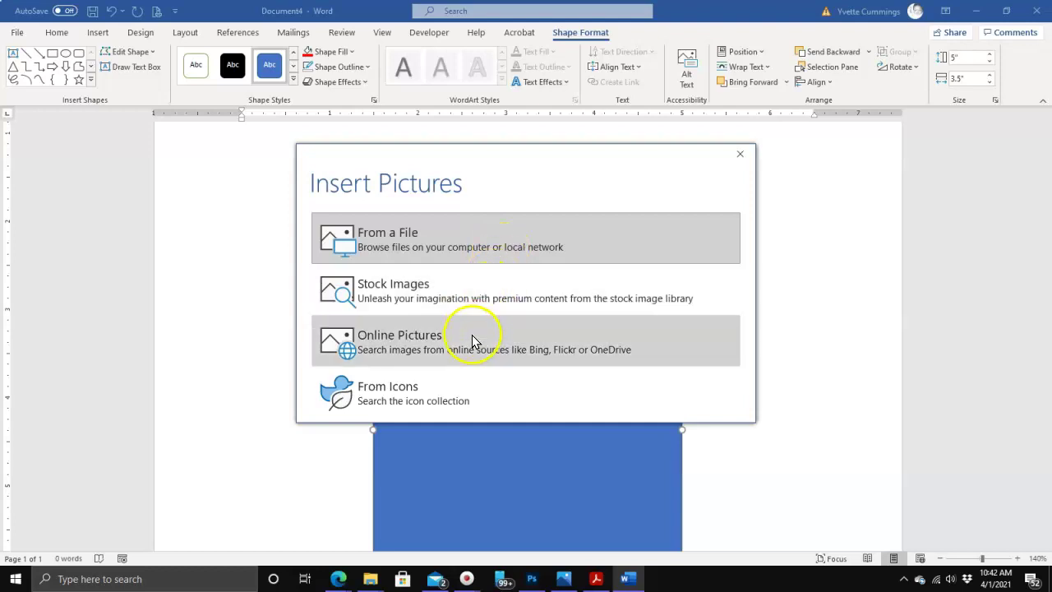
pyautogui.click(438, 237)
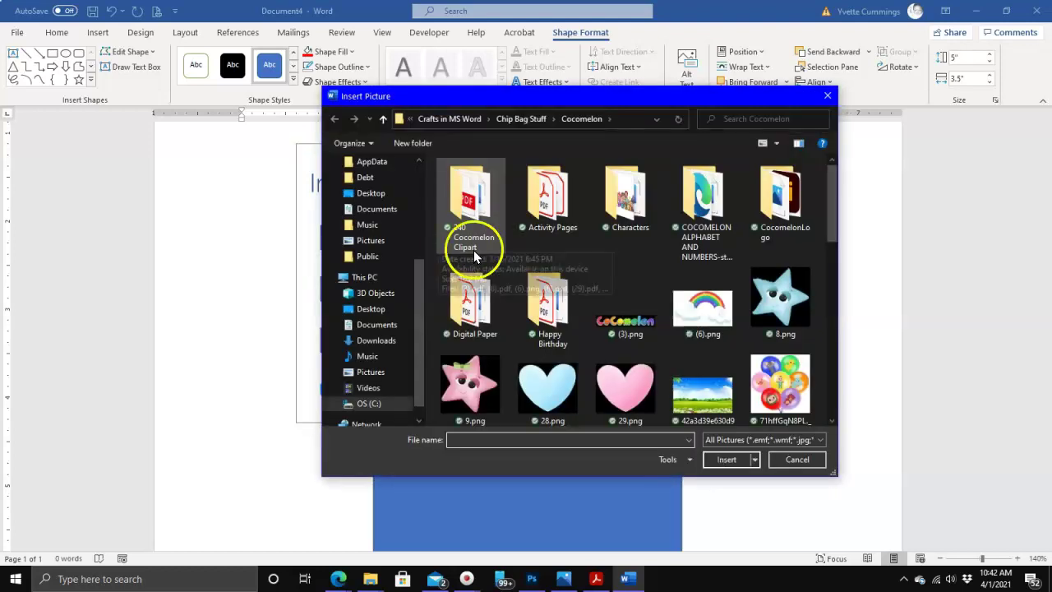
pyautogui.click(710, 276)
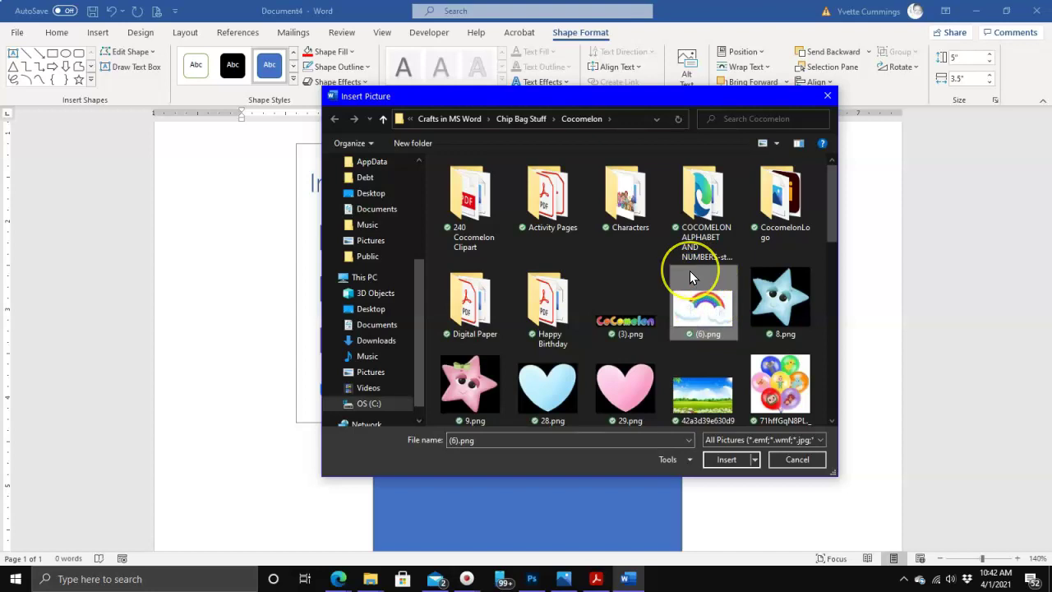
pyautogui.scroll(-4, 690, 271)
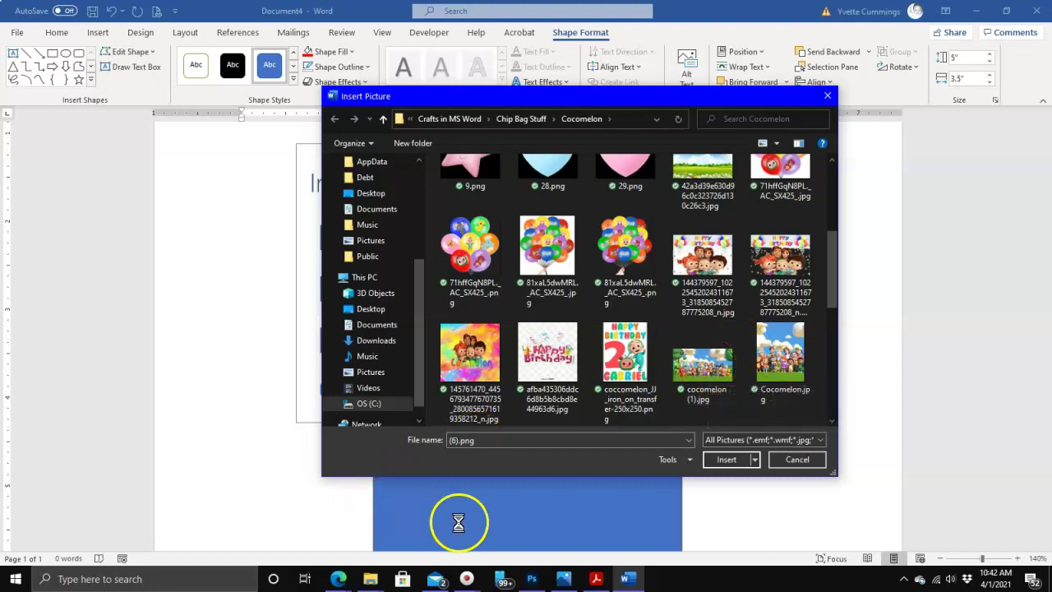
pyautogui.doubleClick(777, 345)
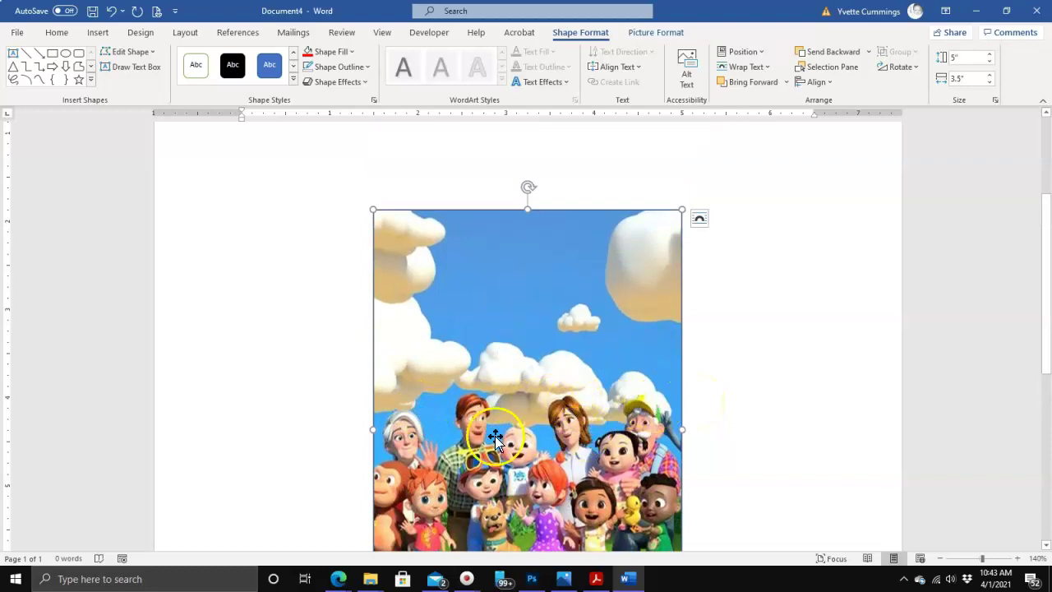
pyautogui.scroll(-1, 510, 427)
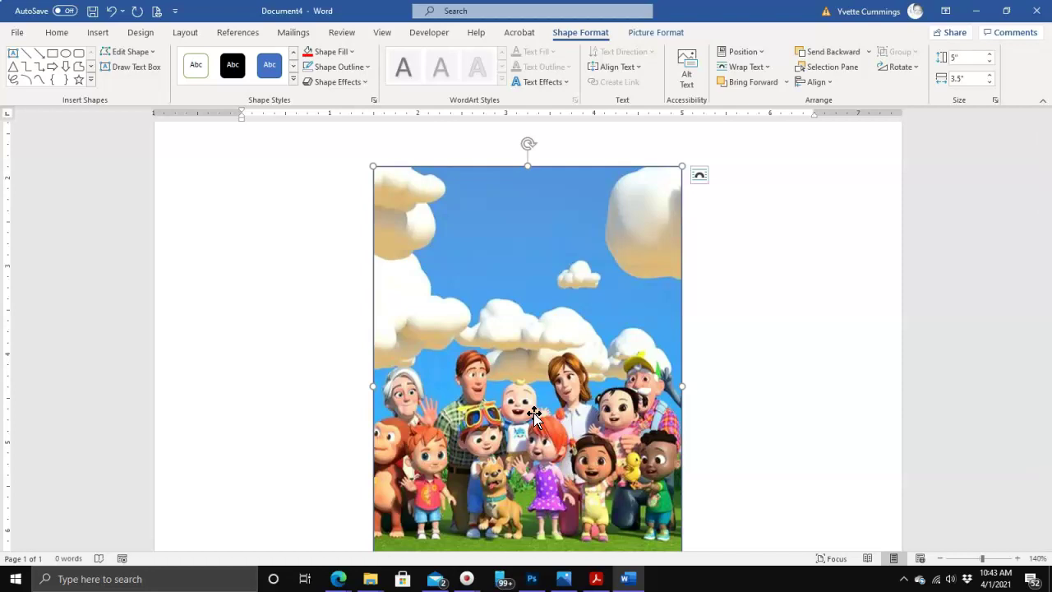
pyautogui.scroll(1, 531, 412)
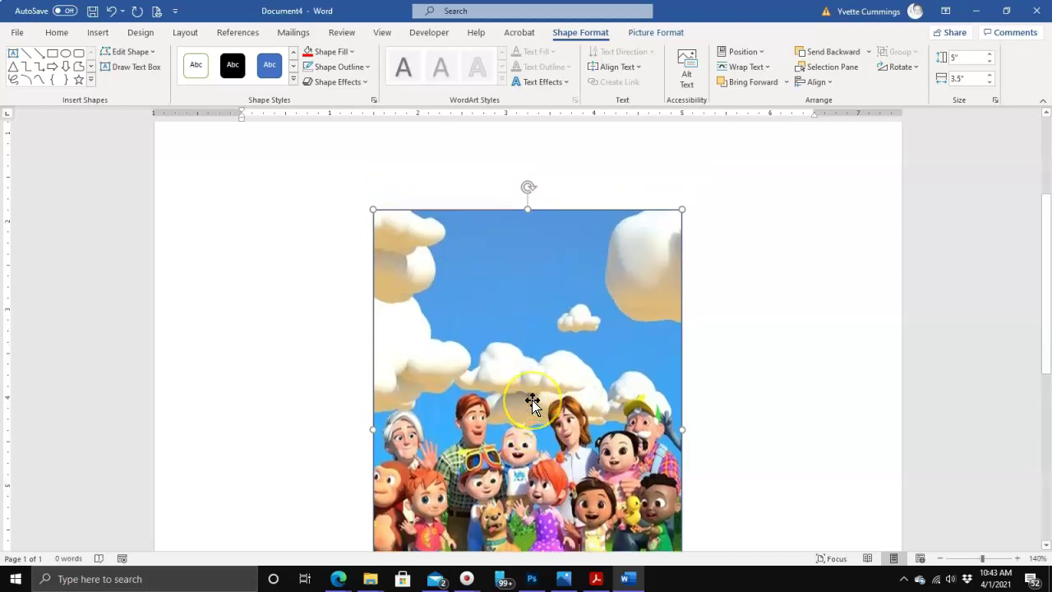
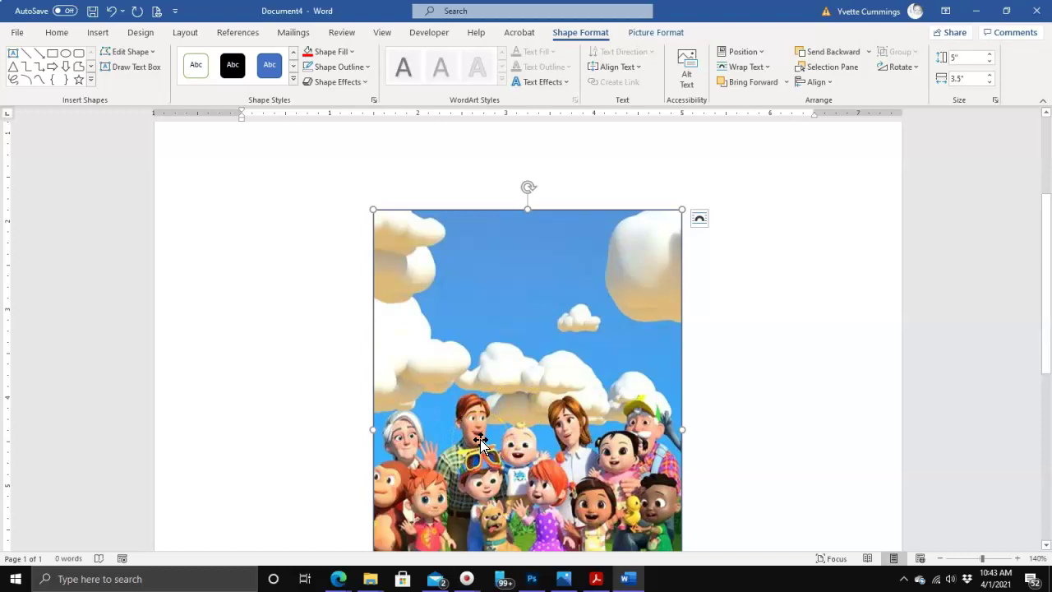
pyautogui.click(95, 33)
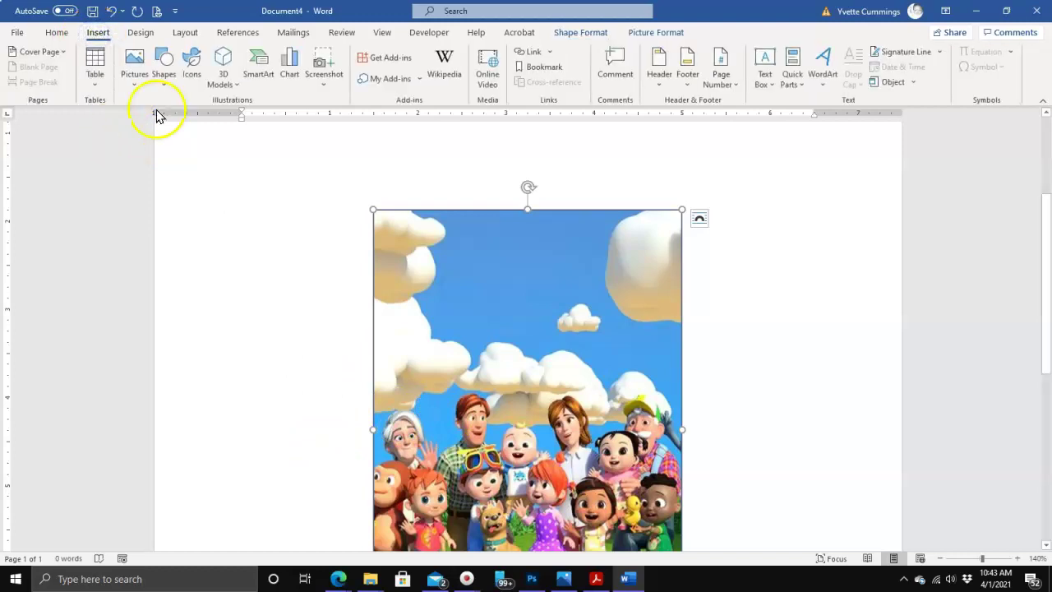
pyautogui.click(139, 66)
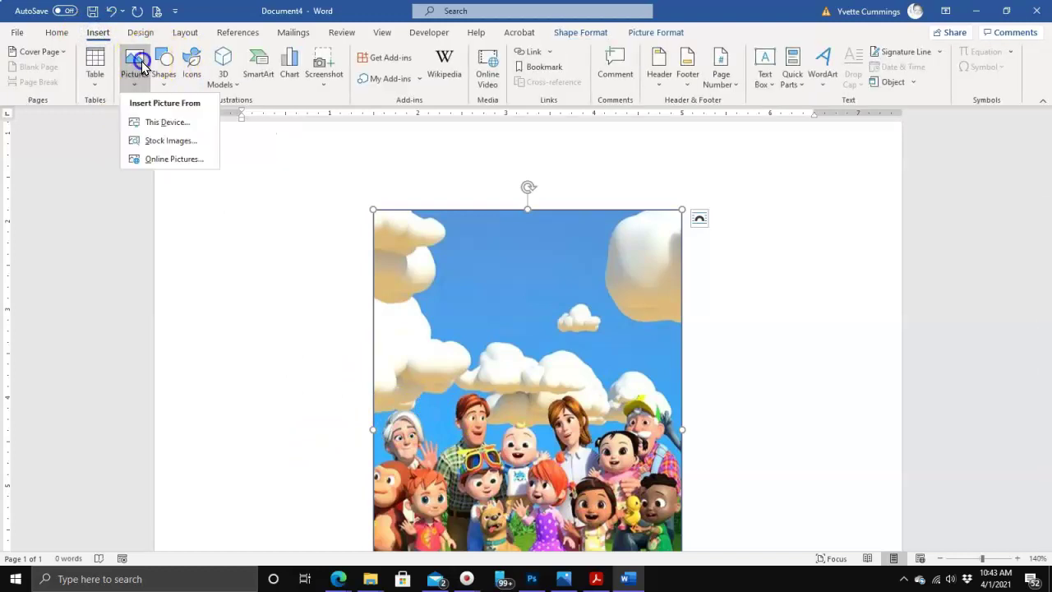
pyautogui.click(167, 122)
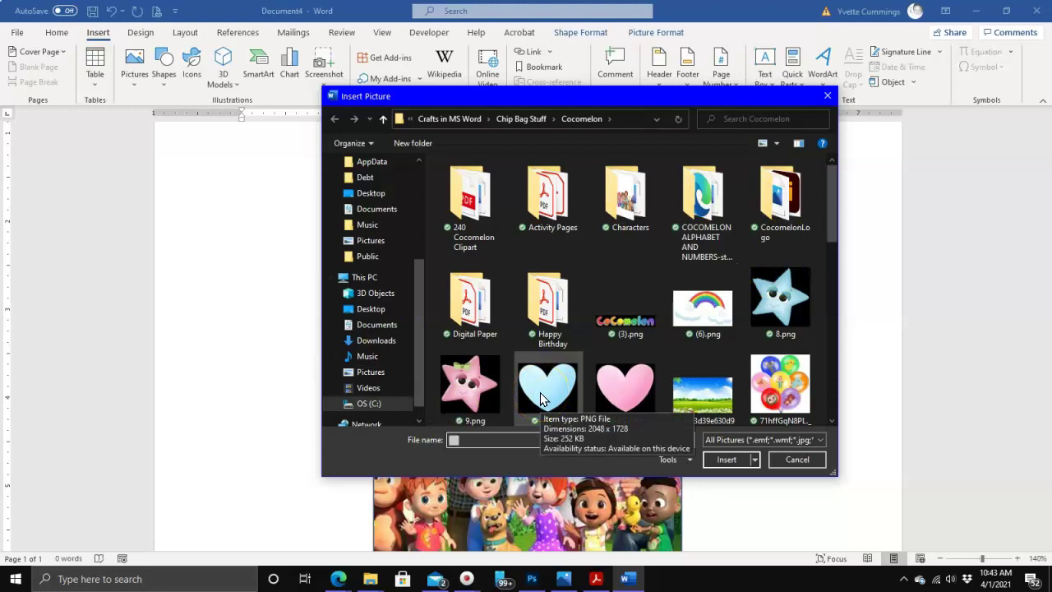
pyautogui.click(827, 96)
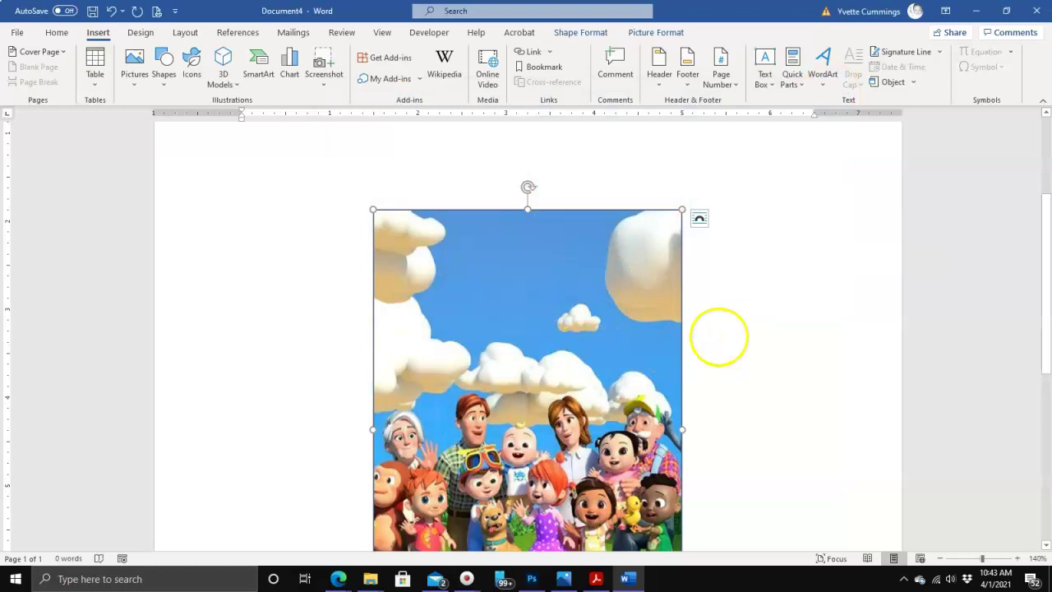
# Step: Insert the logo file 60-608279_caprisun-logo-capri-sun-100-fruit-punch-10.png from the CapriSun folder into the Word document
pyautogui.moveTo(372, 581)
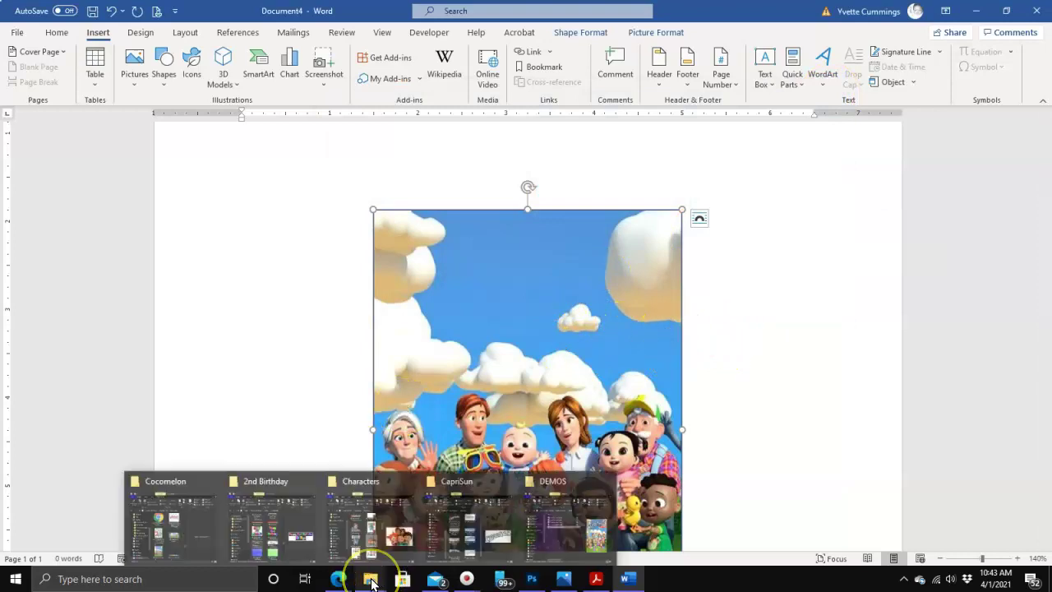
pyautogui.click(373, 582)
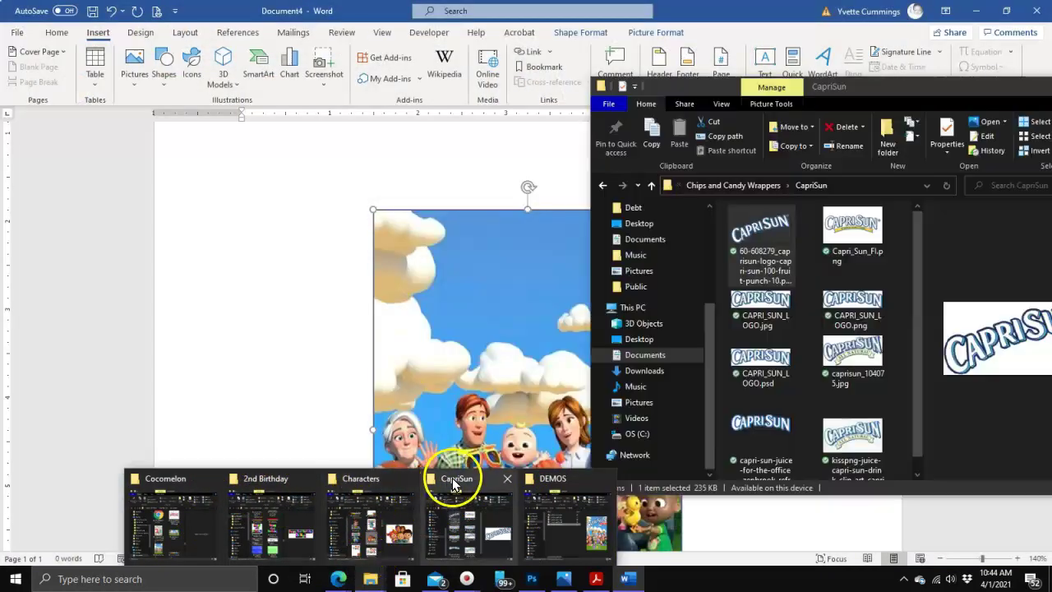
pyautogui.click(452, 481)
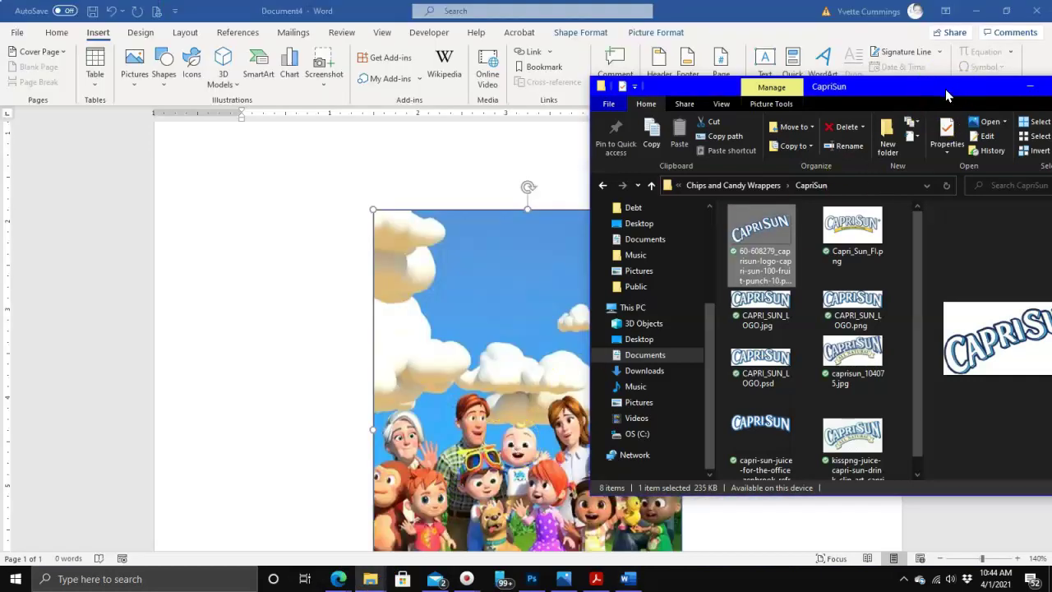
pyautogui.moveTo(944, 90); pyautogui.dragTo(925, 94)
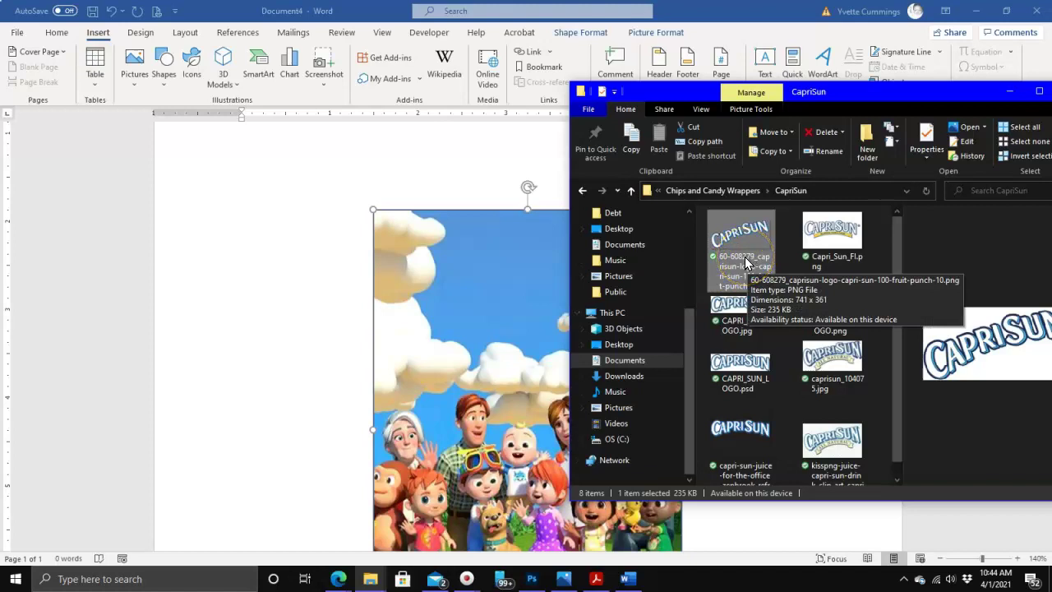
pyautogui.click(745, 261)
pyautogui.moveTo(745, 261); pyautogui.dragTo(280, 324)
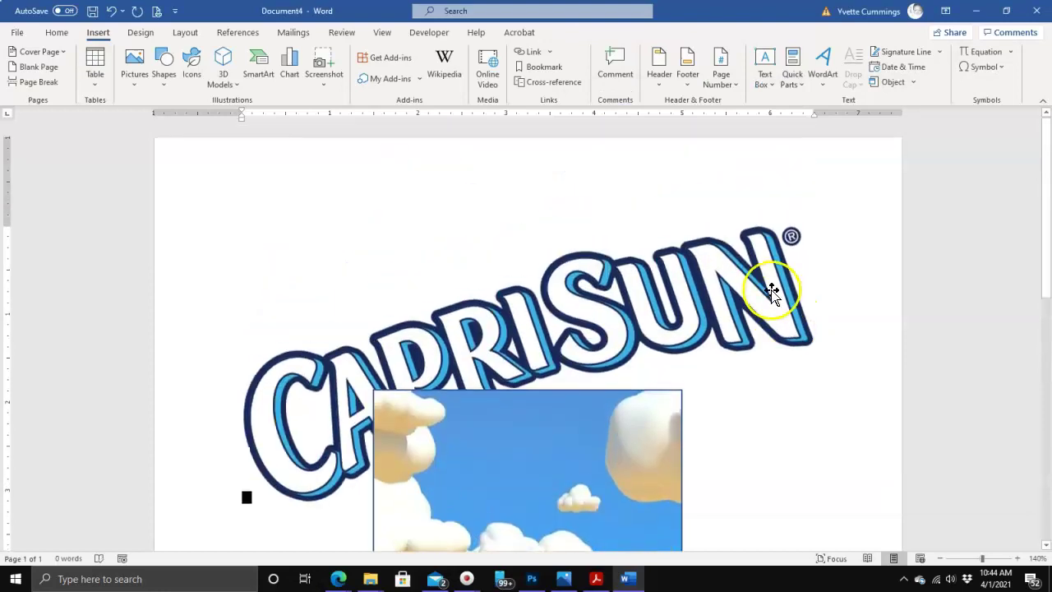
# Step: Set the Capri Sun logo's wrapping to In Front of Text and shrink it proportionally to about 3.3 inches wide
pyautogui.click(682, 293)
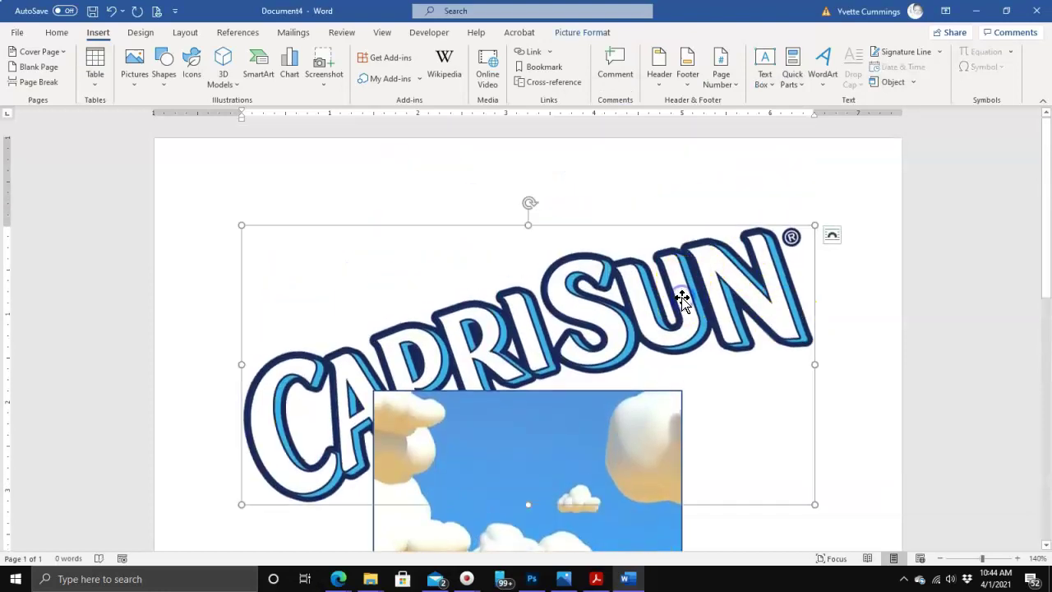
pyautogui.click(832, 238)
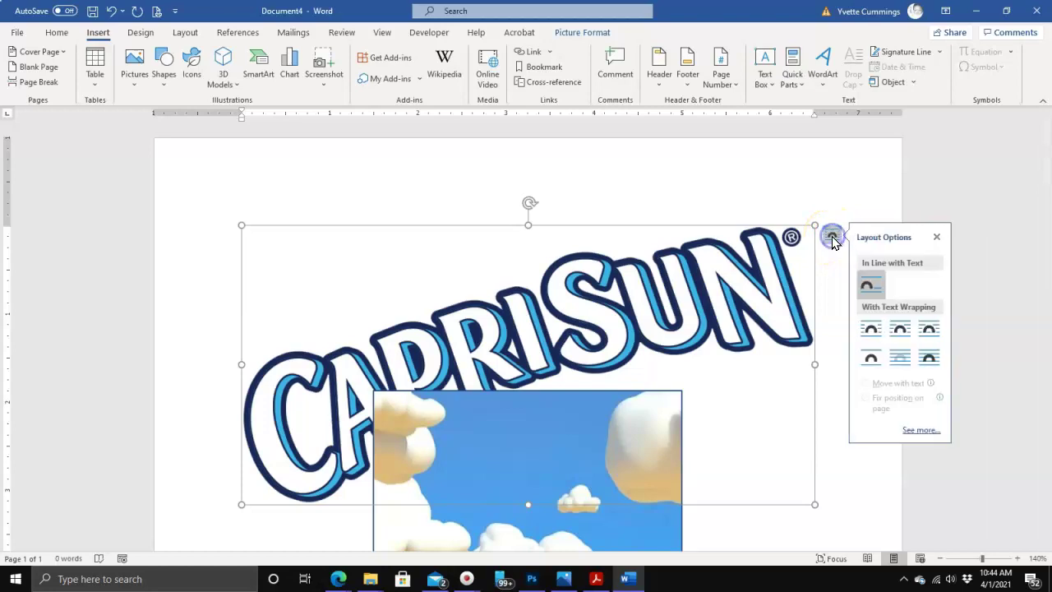
pyautogui.click(931, 359)
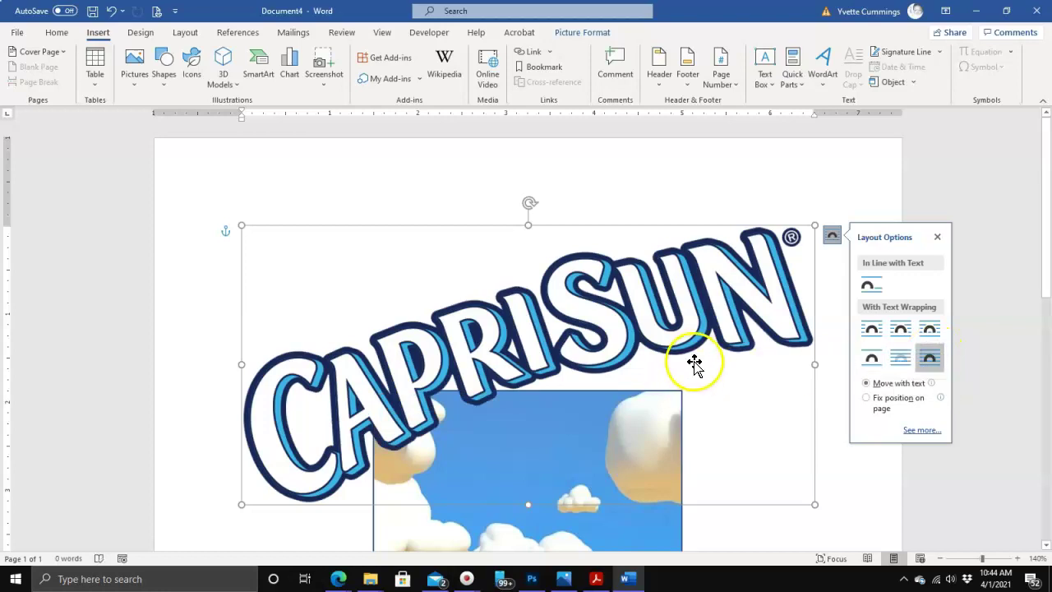
pyautogui.scroll(-2, 692, 364)
pyautogui.scroll(2, 798, 404)
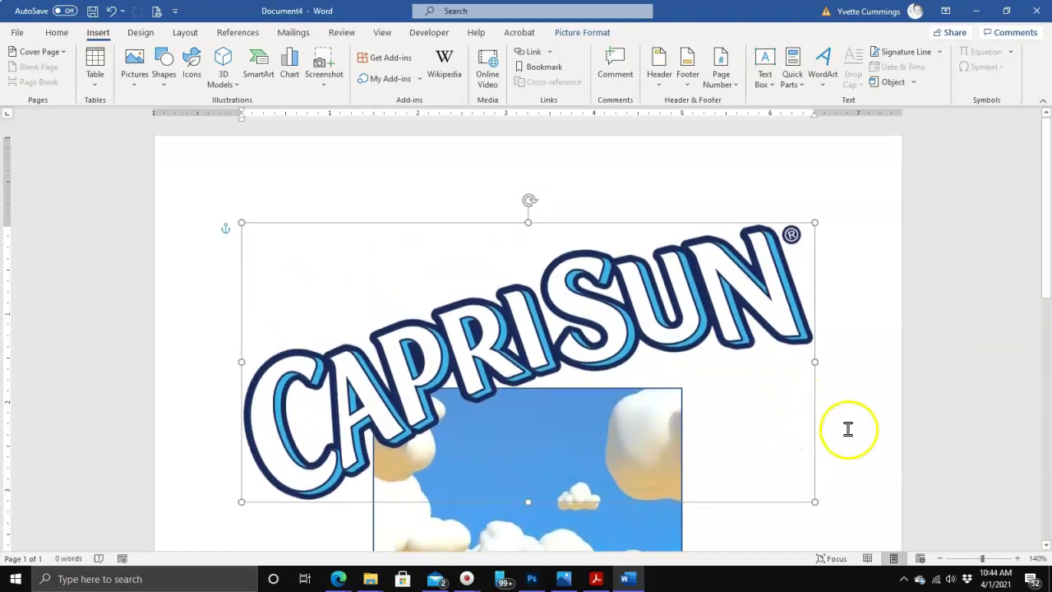
pyautogui.moveTo(818, 505); pyautogui.dragTo(535, 294)
# Step: Move the Capri Sun logo onto the upper part of the Cocomelon rectangle, centred with the alignment guide
pyautogui.scroll(-2, 526, 325)
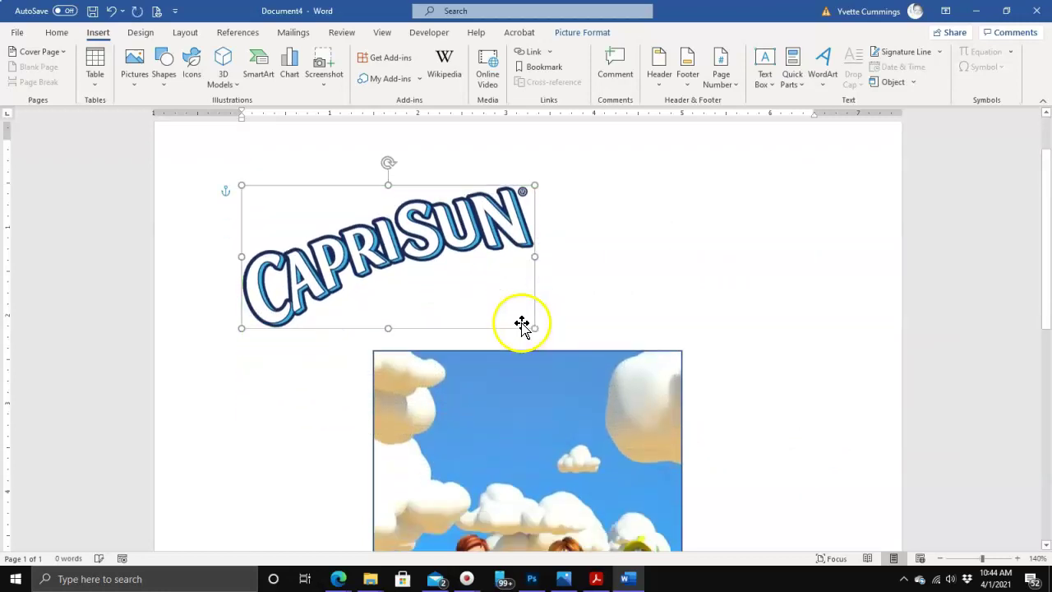
pyautogui.moveTo(348, 179); pyautogui.dragTo(495, 365)
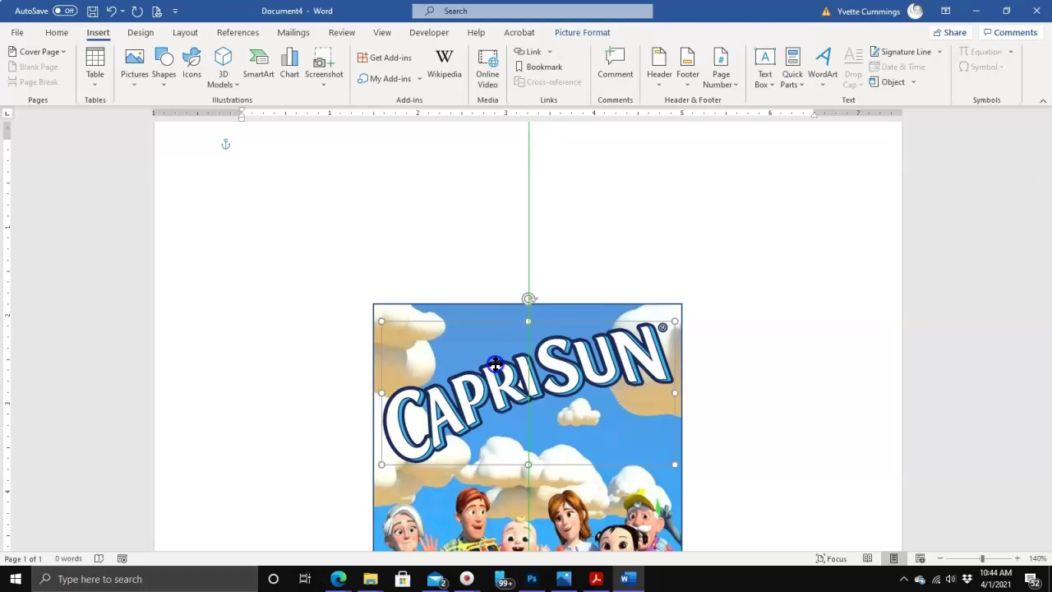
pyautogui.moveTo(494, 364); pyautogui.dragTo(495, 364)
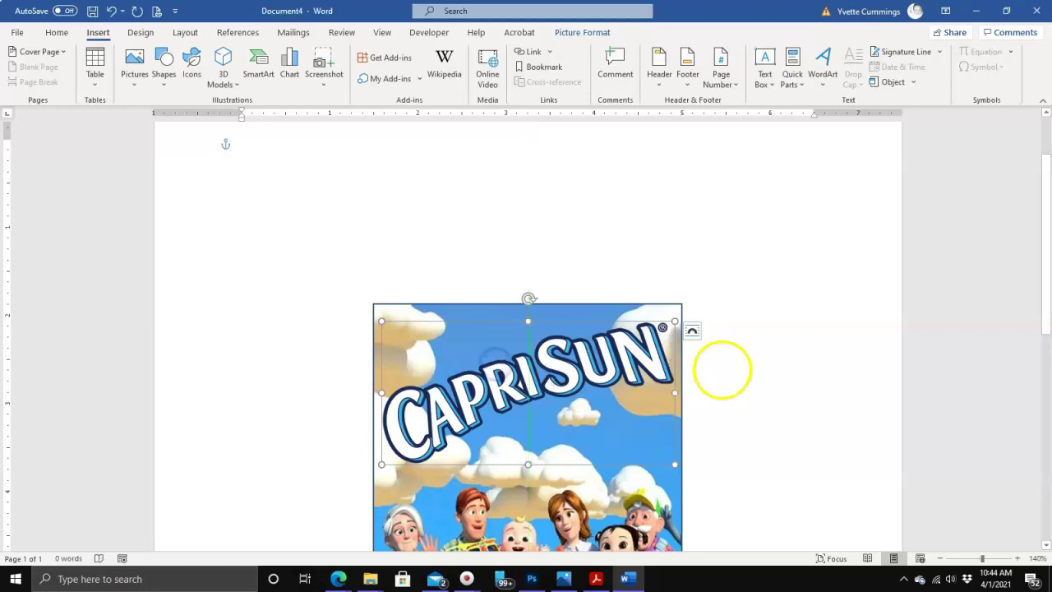
pyautogui.click(732, 371)
pyautogui.scroll(-4, 732, 371)
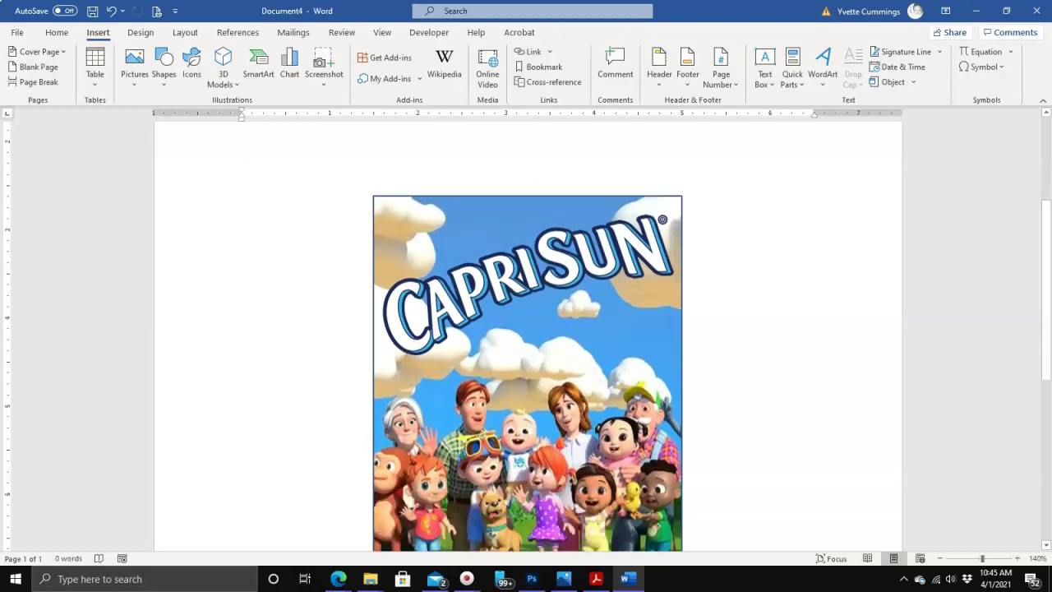
# Step: Review the label so far and compare it with the finished sample CapriSun Labels2.png in Photos, returning to Word
pyautogui.scroll(2, 732, 372)
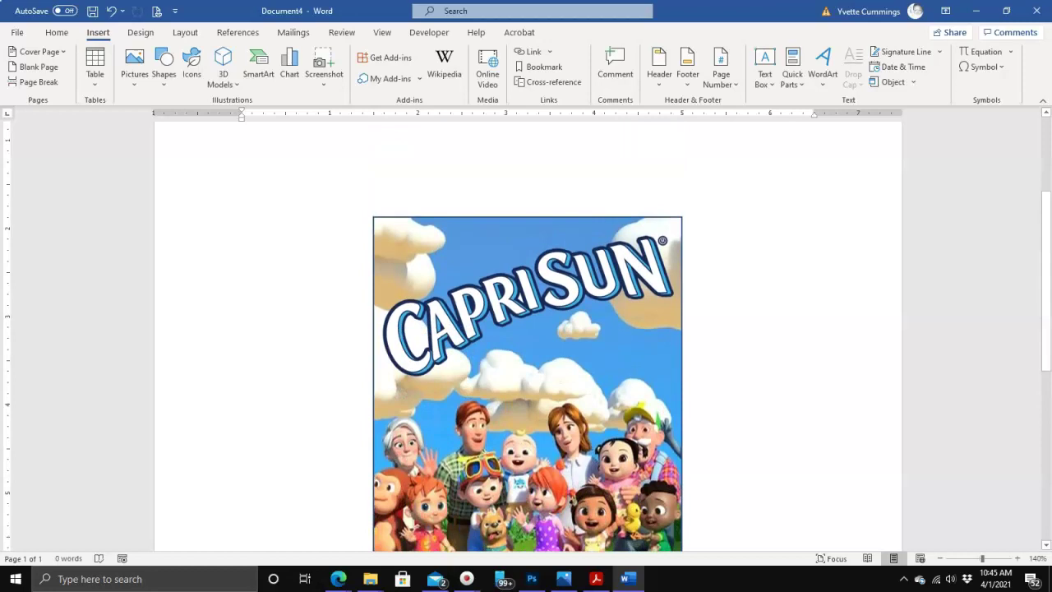
pyautogui.scroll(-1, 528, 361)
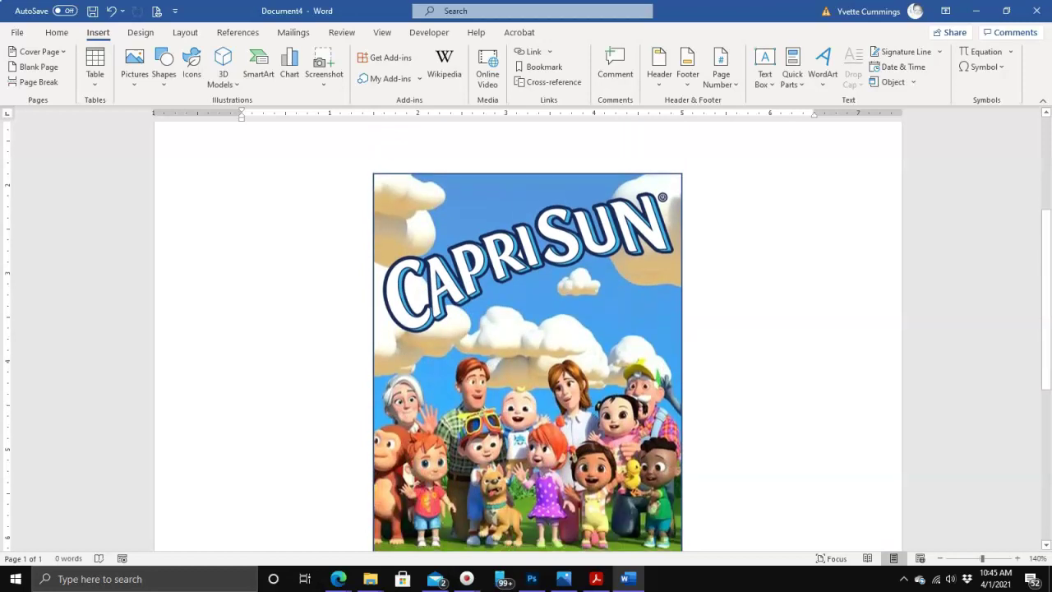
pyautogui.scroll(-2, 681, 404)
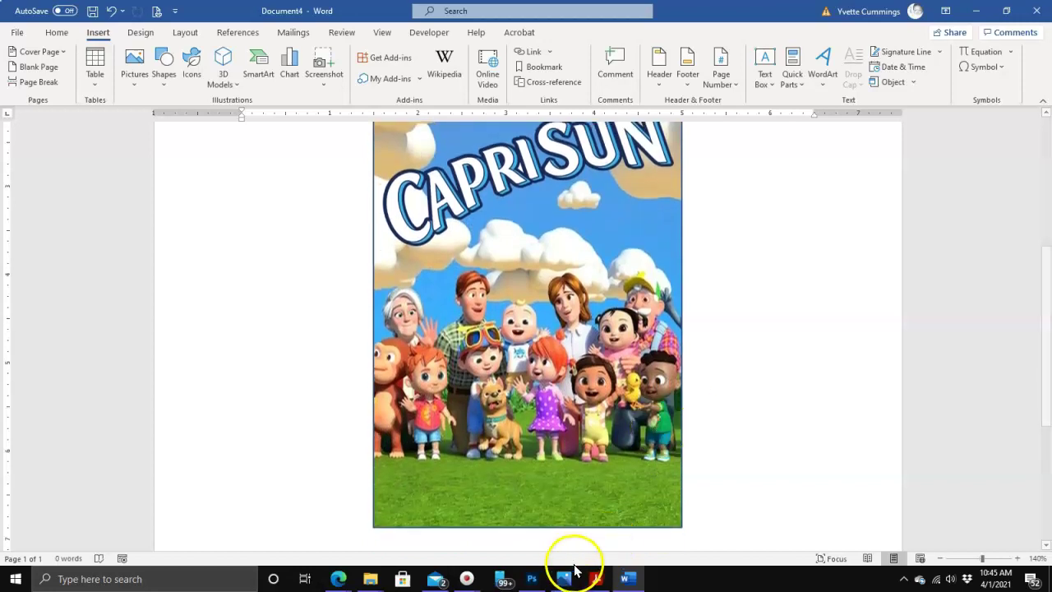
pyautogui.click(565, 579)
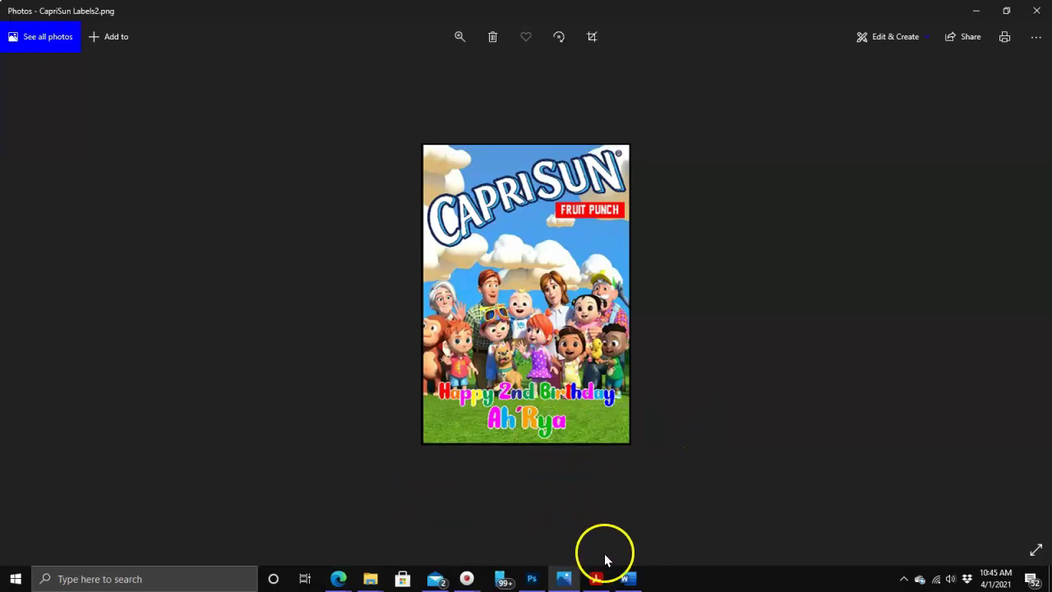
pyautogui.click(631, 579)
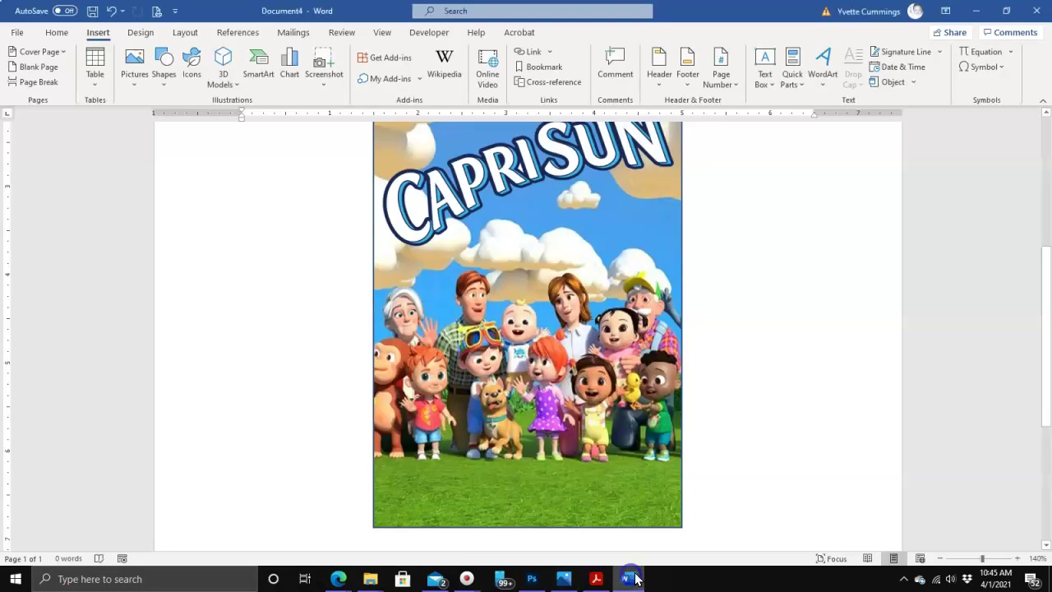
# Step: Insert the picture Happy Birthday.png from the 2nd Birthday folder into the Word document
pyautogui.moveTo(372, 578)
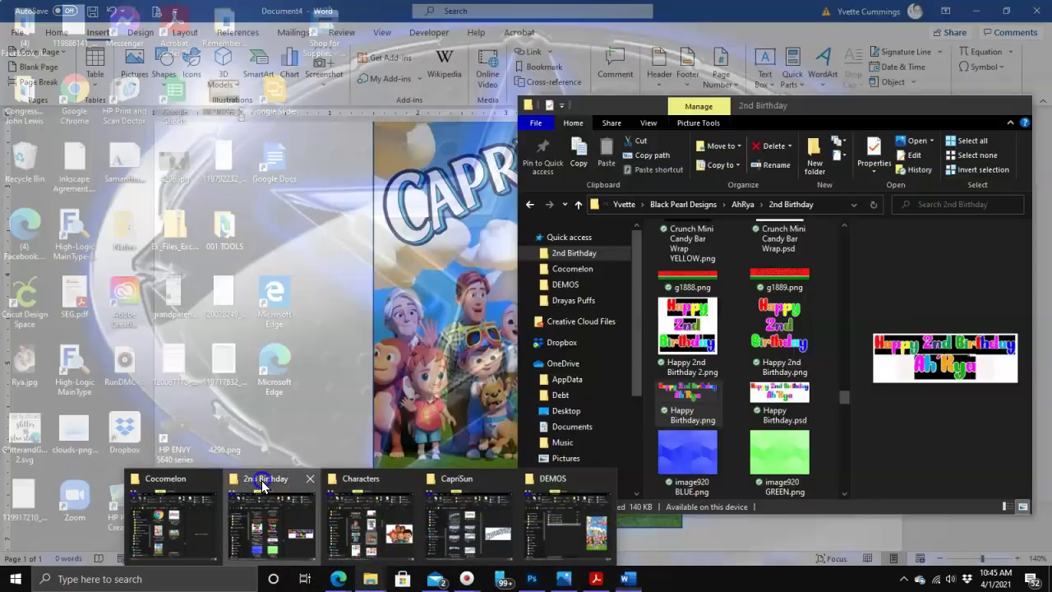
pyautogui.click(261, 479)
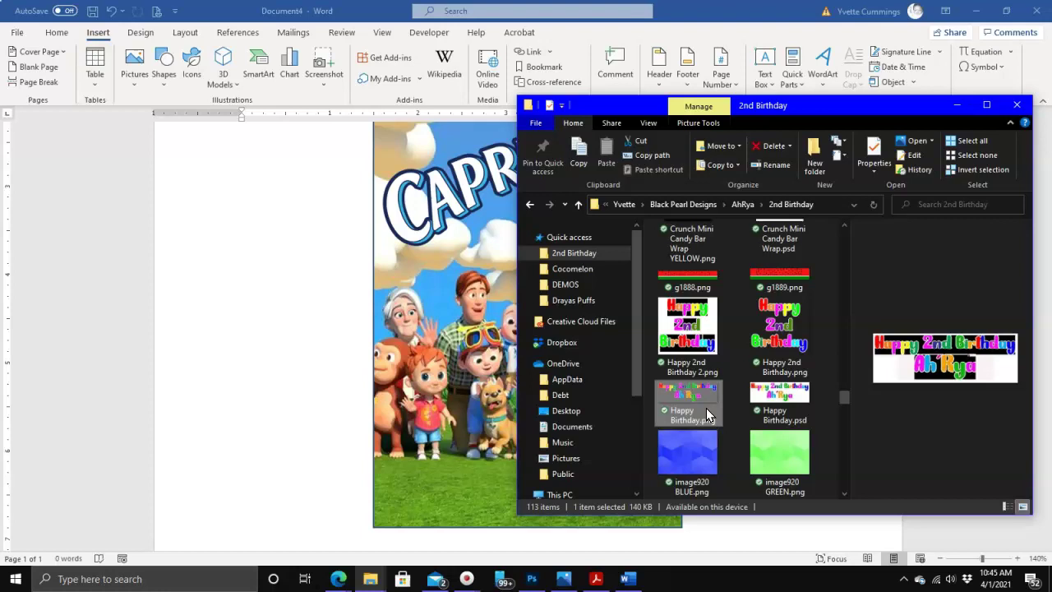
pyautogui.click(679, 403)
pyautogui.moveTo(689, 399); pyautogui.dragTo(292, 300)
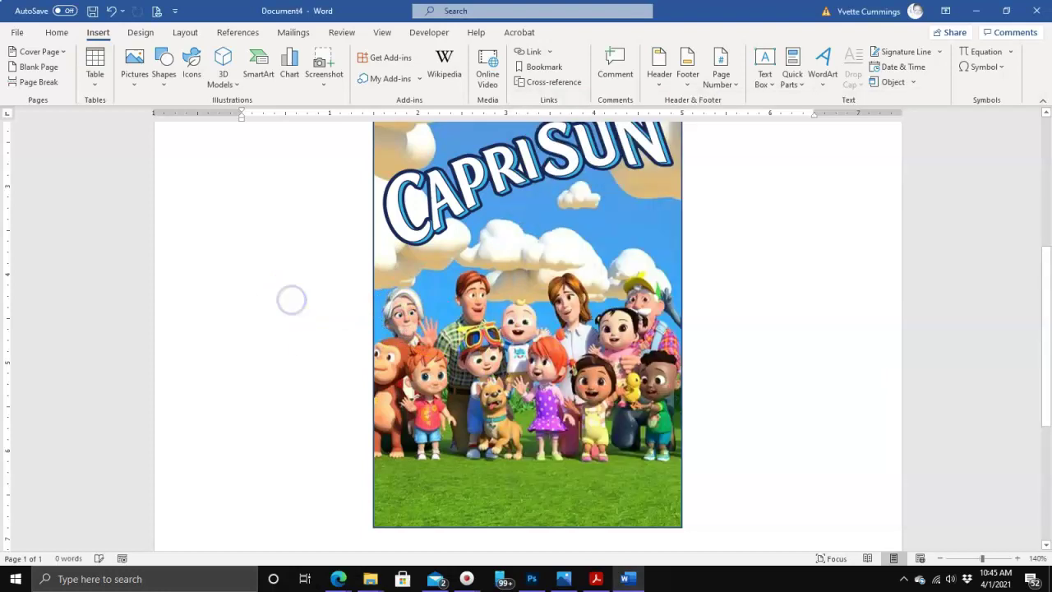
# Step: Set the birthday greeting picture's wrapping to In Front of Text and shrink it proportionally to about 3.3 inches wide
pyautogui.click(734, 383)
pyautogui.scroll(2, 728, 383)
pyautogui.click(723, 260)
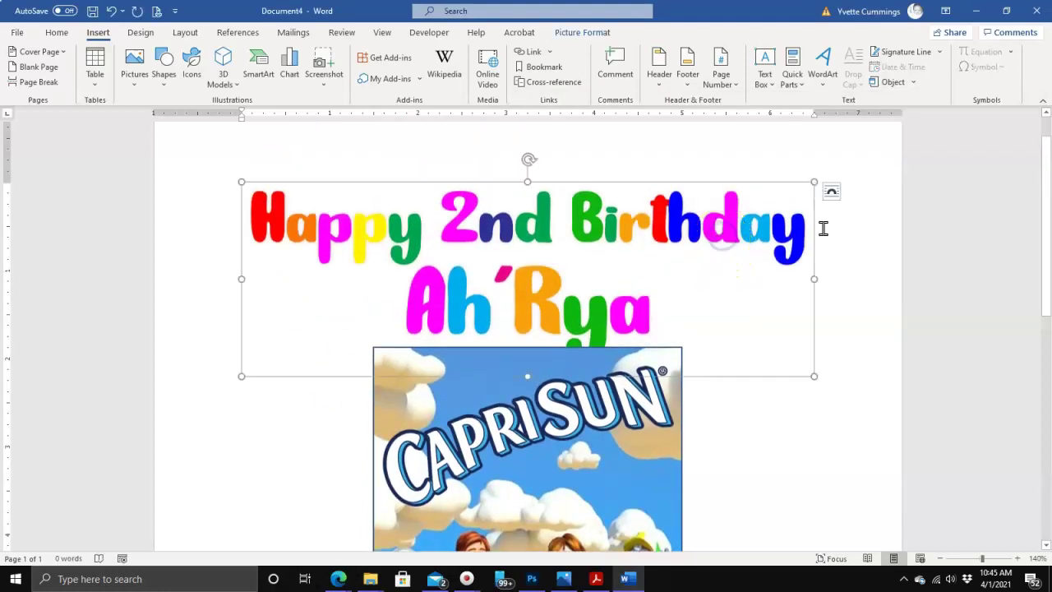
pyautogui.click(832, 191)
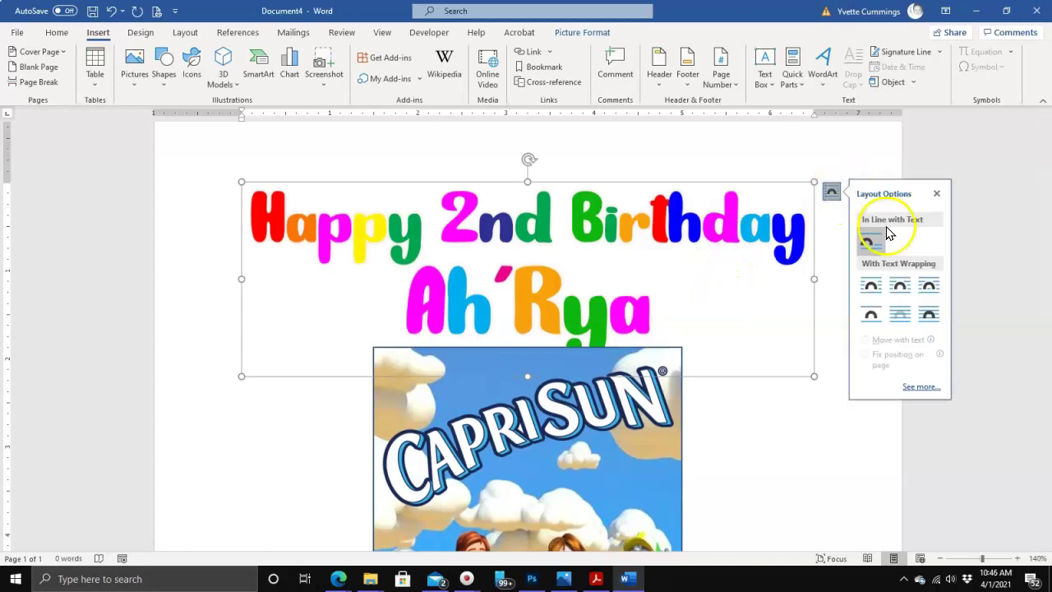
pyautogui.click(928, 317)
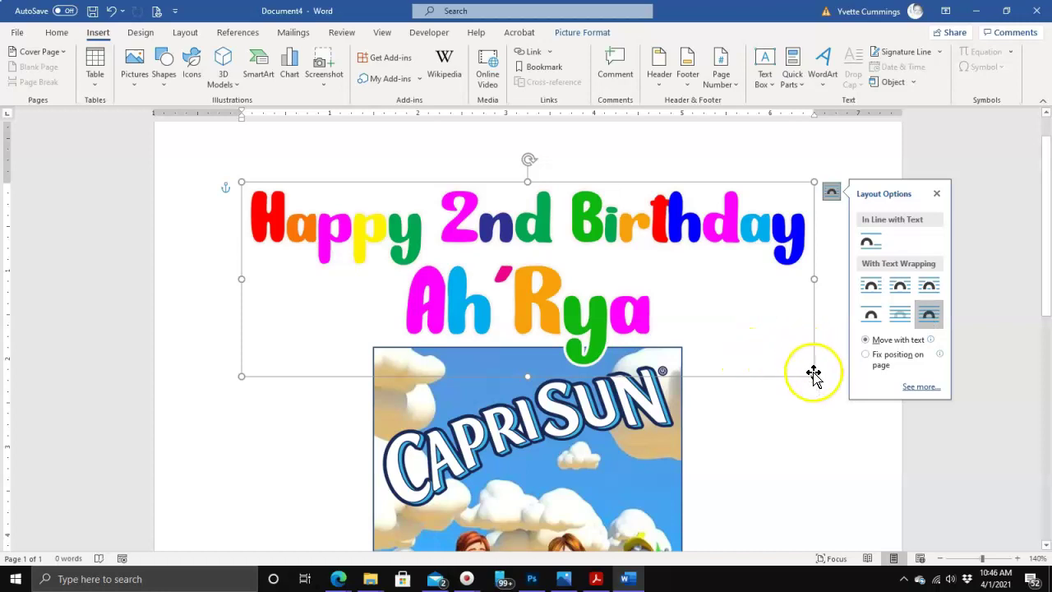
pyautogui.moveTo(813, 379); pyautogui.dragTo(532, 230)
# Step: Move the birthday greeting onto the grass at the bottom of the Cocomelon rectangle, centred with the alignment guide
pyautogui.scroll(-2, 643, 376)
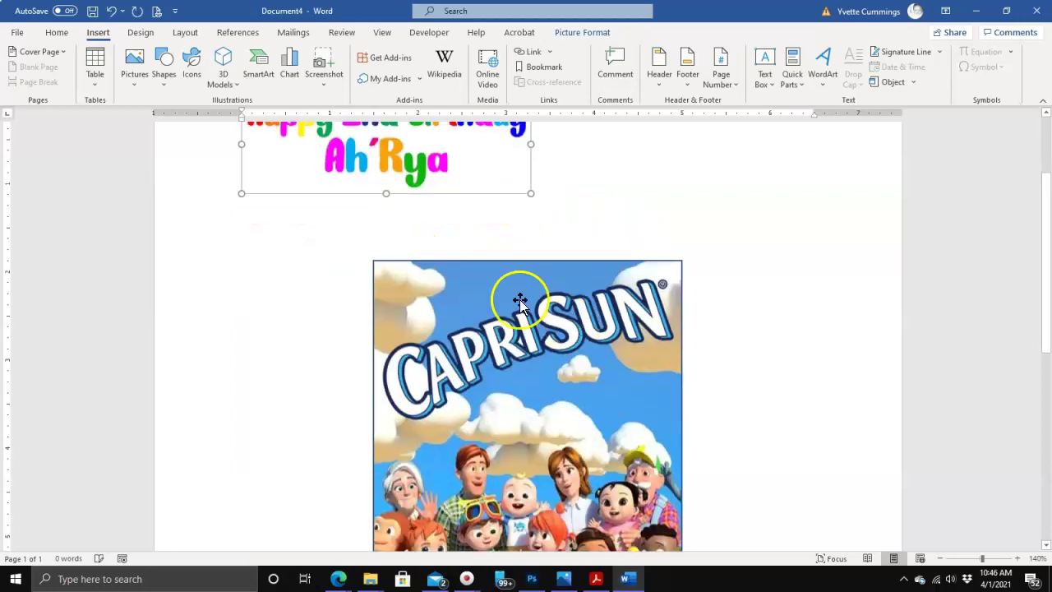
pyautogui.moveTo(398, 144); pyautogui.dragTo(537, 542)
pyautogui.scroll(-2, 539, 375)
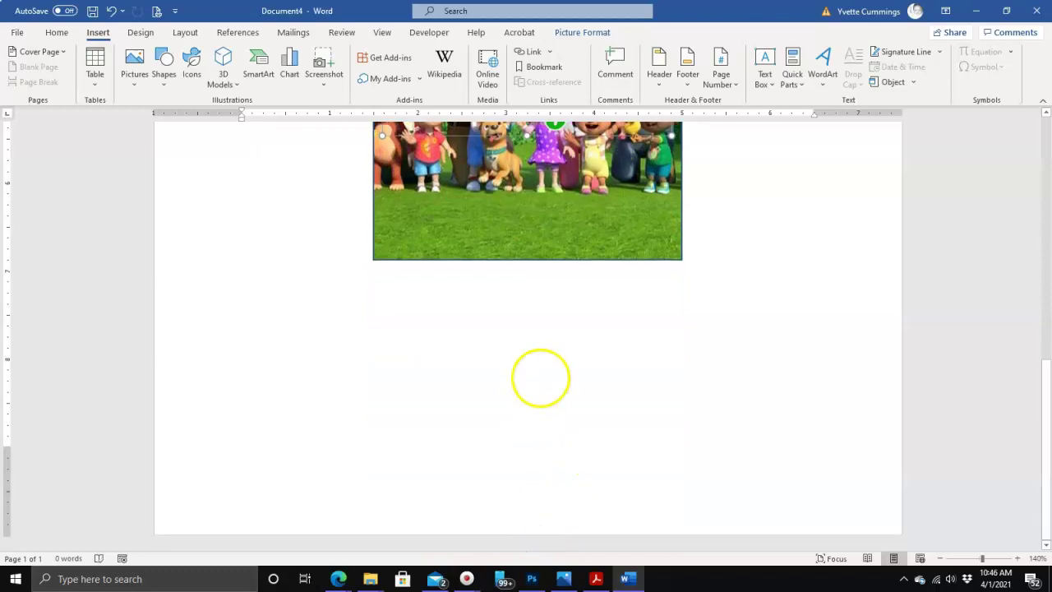
pyautogui.scroll(3, 540, 383)
pyautogui.moveTo(544, 192); pyautogui.dragTo(544, 318)
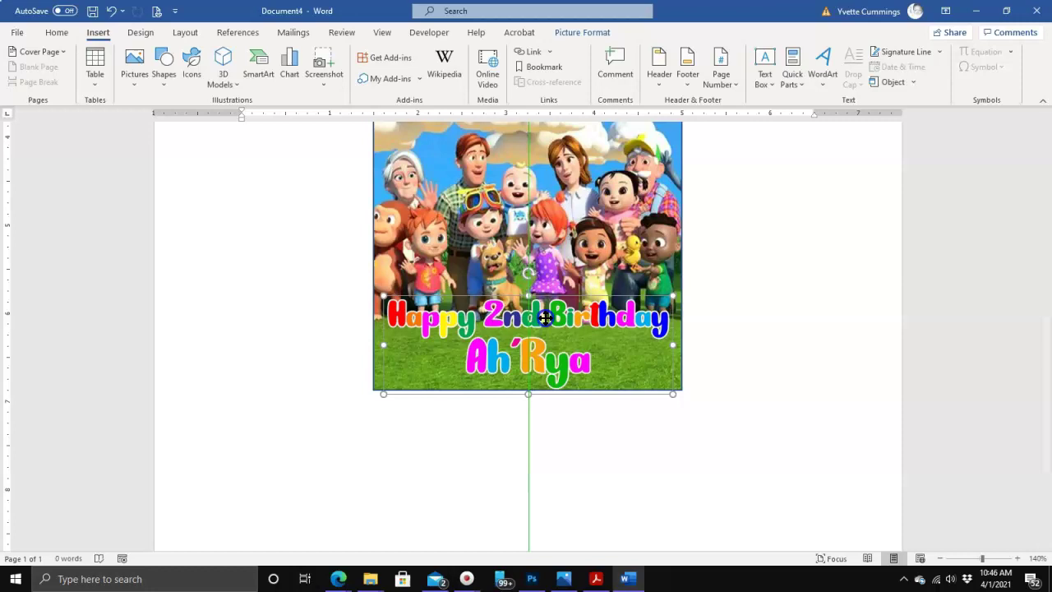
pyautogui.moveTo(545, 317); pyautogui.dragTo(544, 308)
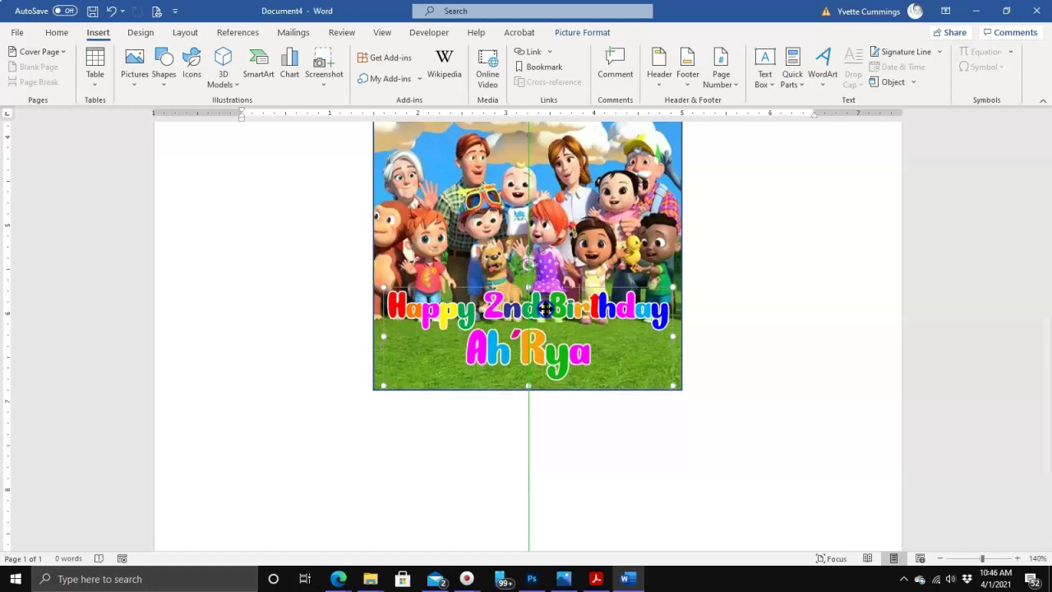
pyautogui.moveTo(545, 308); pyautogui.dragTo(545, 308)
pyautogui.click(732, 305)
pyautogui.scroll(5, 744, 297)
pyautogui.scroll(-5, 740, 387)
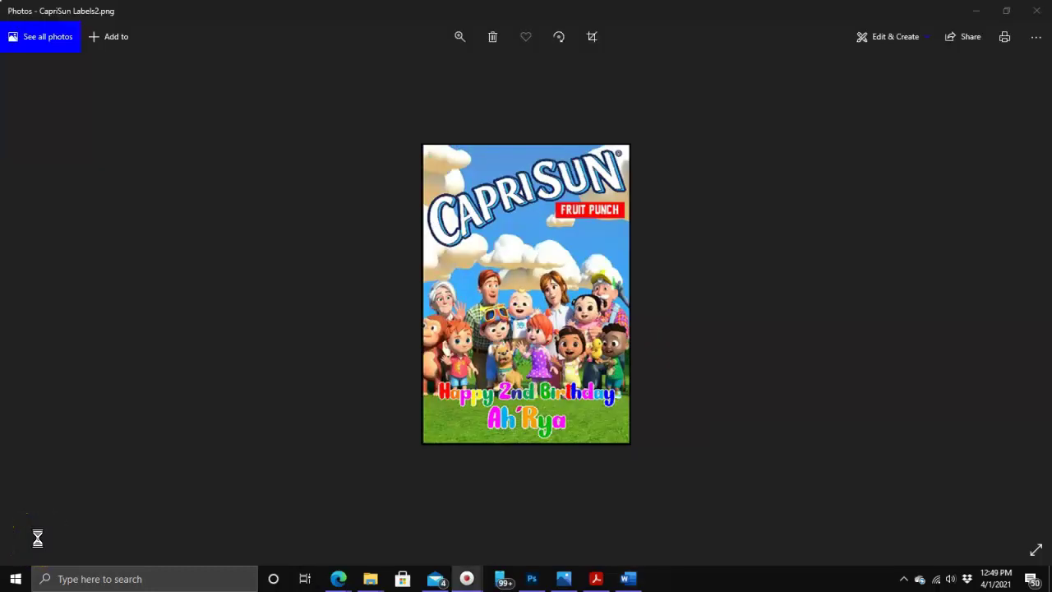
# Step: Return from the sample picture to Word and draw a rectangle about 1.3 by 0.36 inches beneath the end of the CapriSun logo
pyautogui.click(595, 211)
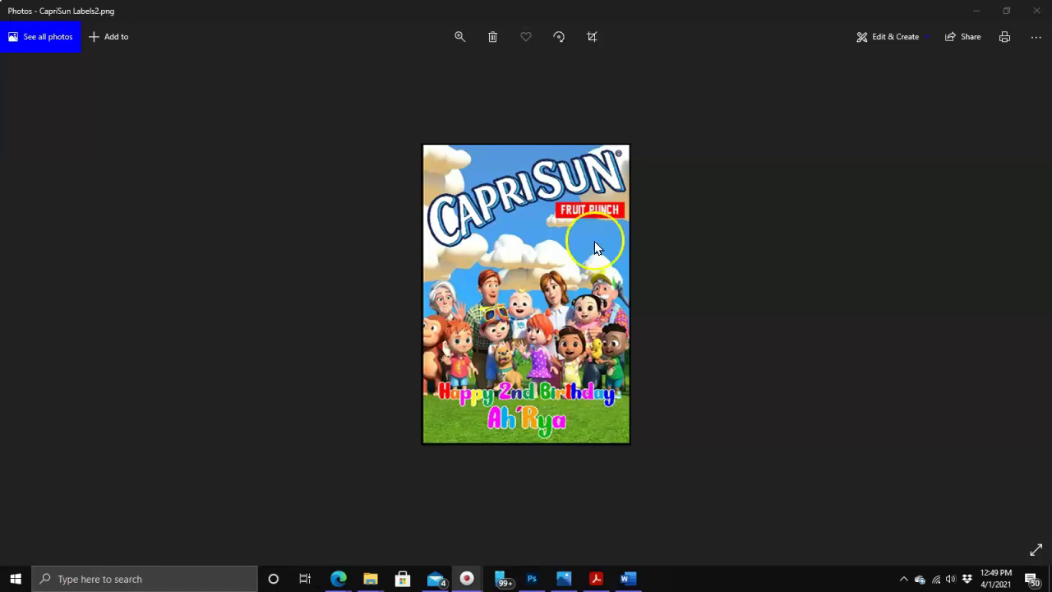
pyautogui.click(627, 577)
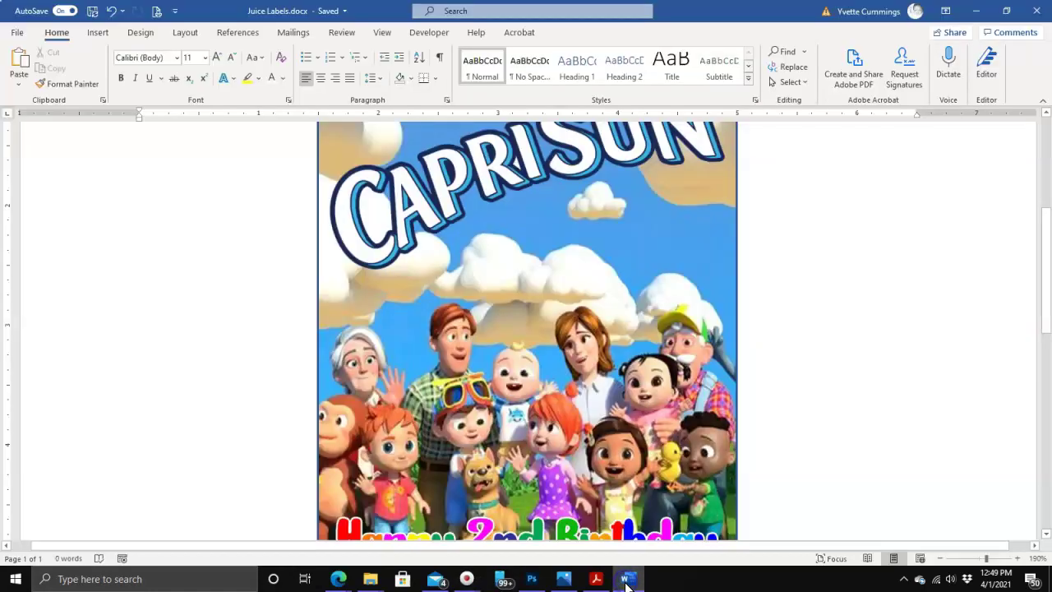
pyautogui.scroll(1, 606, 487)
pyautogui.scroll(2, 604, 485)
pyautogui.scroll(-1, 600, 481)
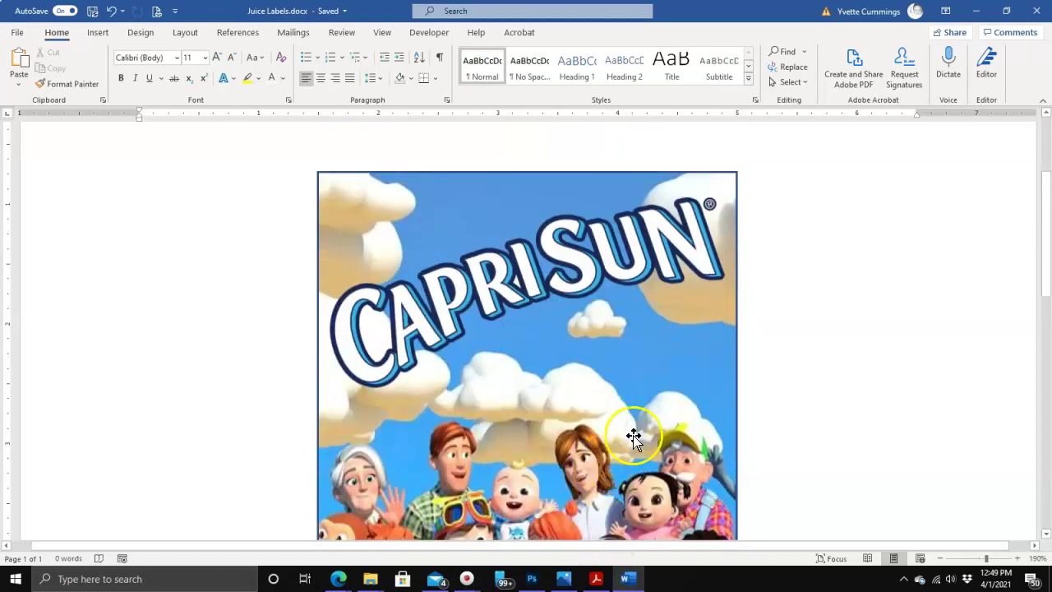
pyautogui.click(97, 33)
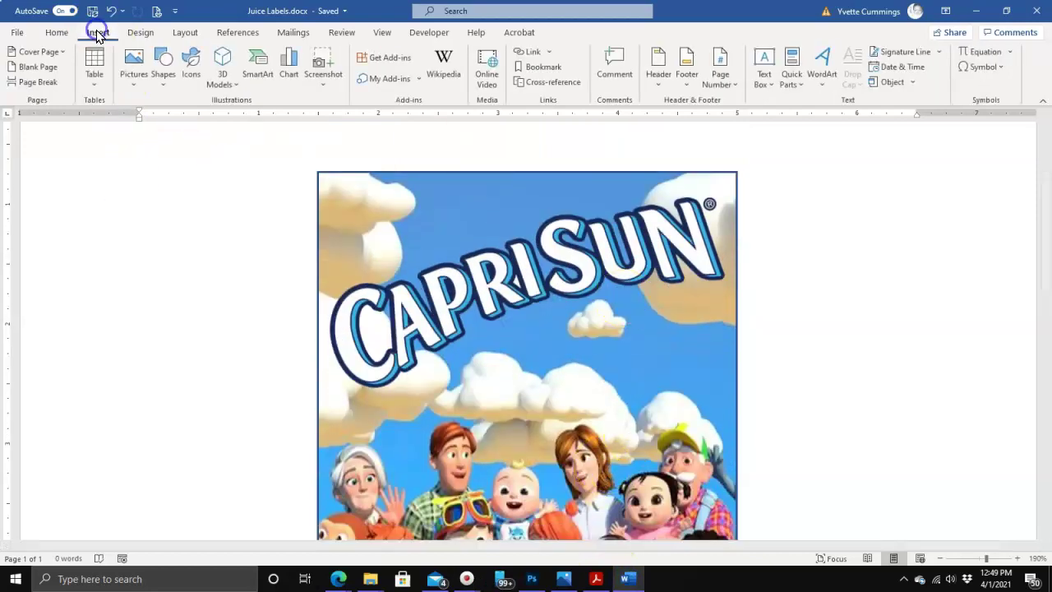
pyautogui.click(164, 66)
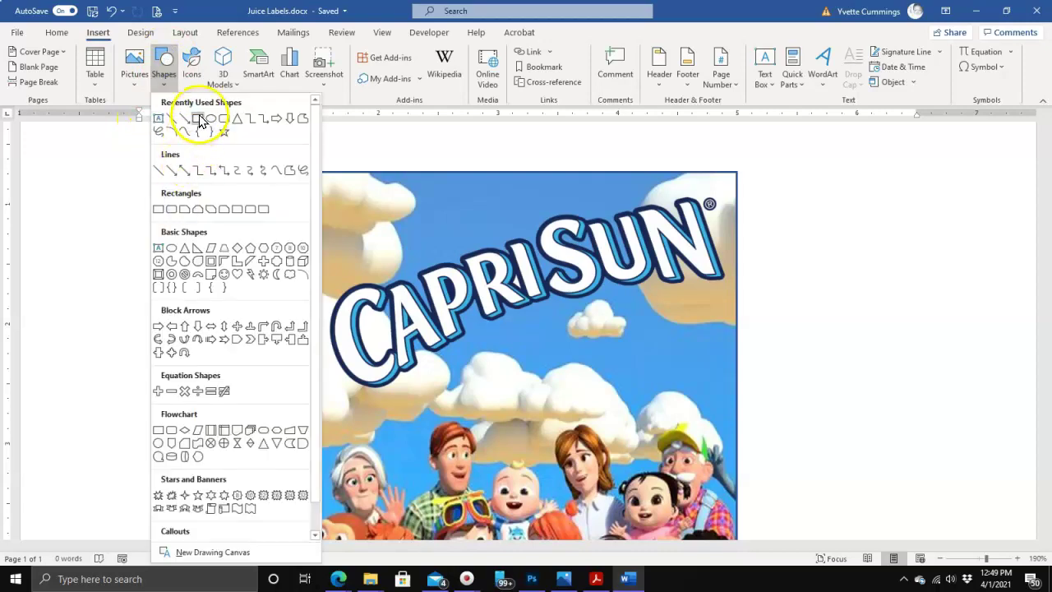
pyautogui.click(198, 120)
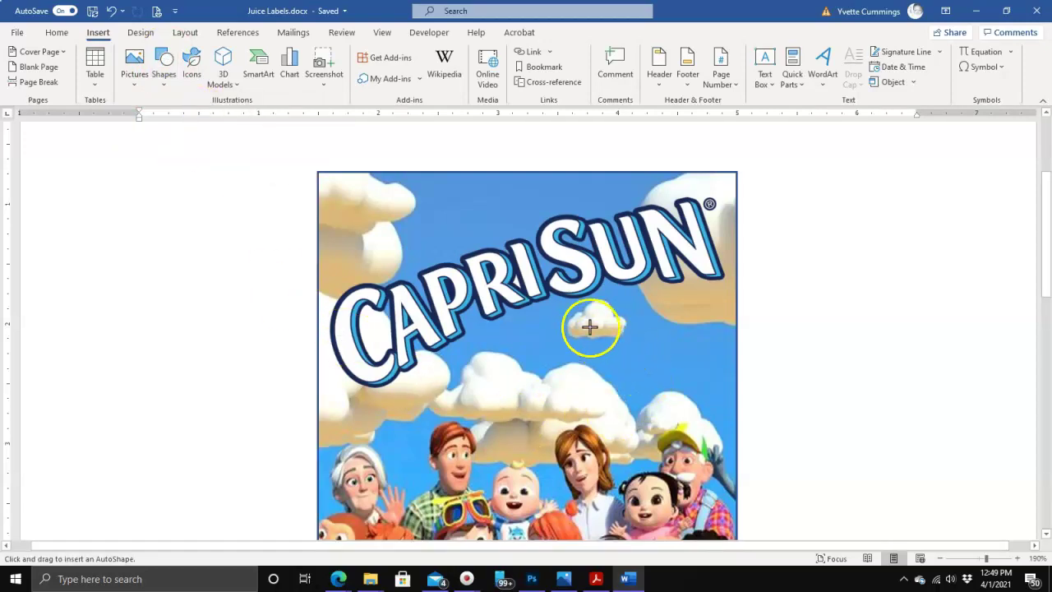
pyautogui.moveTo(558, 323); pyautogui.dragTo(715, 367)
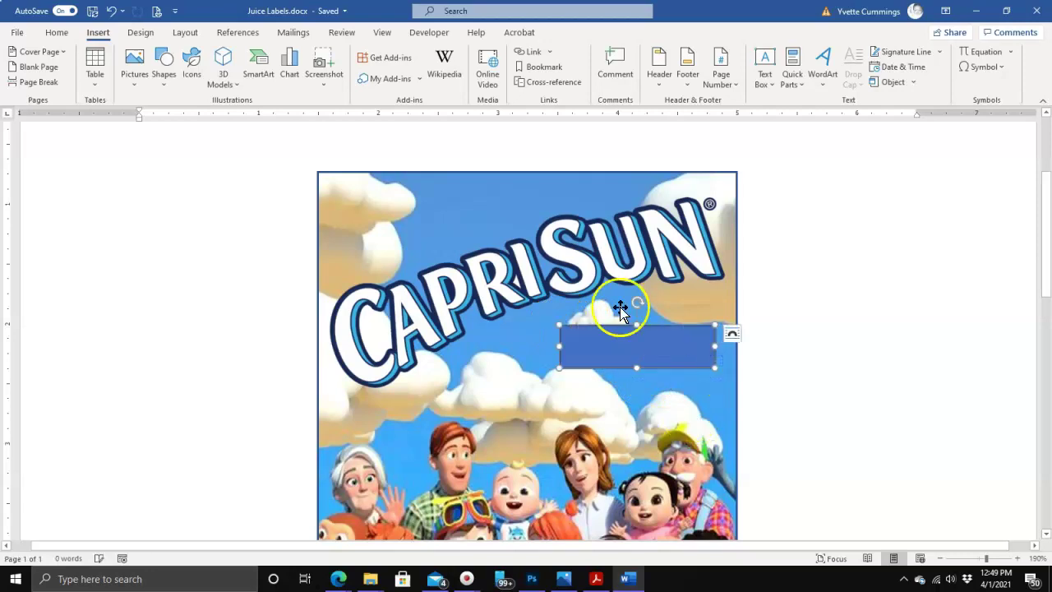
# Step: Move the rectangle off the label onto the blank page area beside it and fill it with standard red
pyautogui.moveTo(622, 329); pyautogui.dragTo(855, 312)
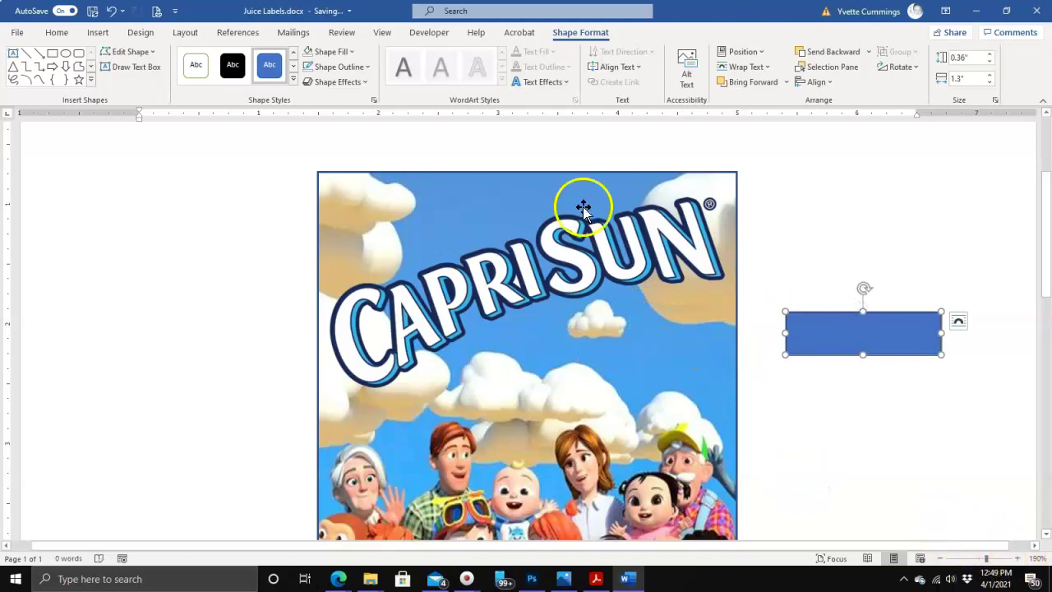
pyautogui.click(356, 51)
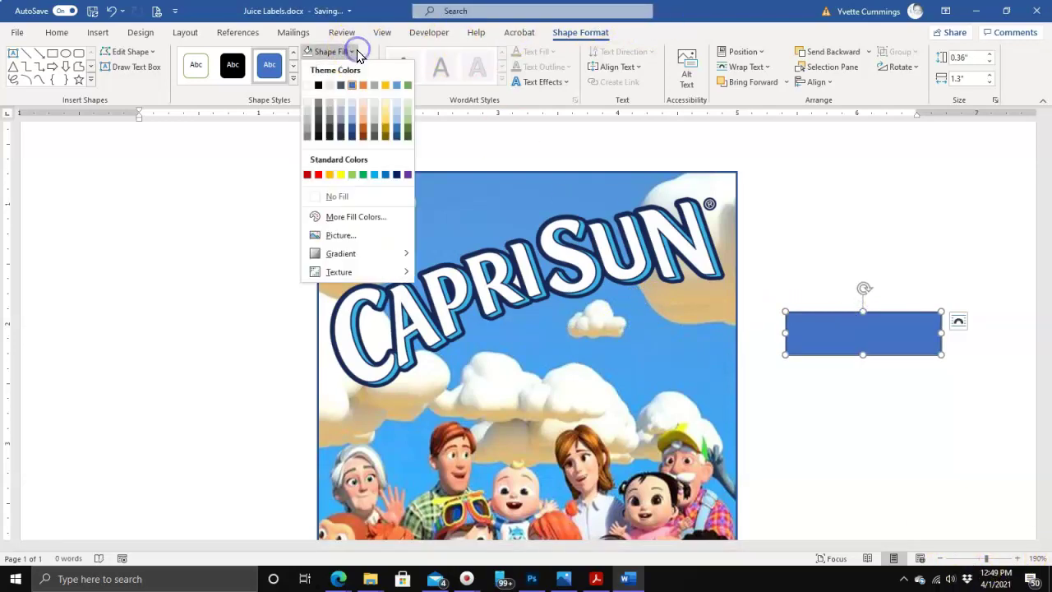
pyautogui.click(318, 175)
pyautogui.click(876, 219)
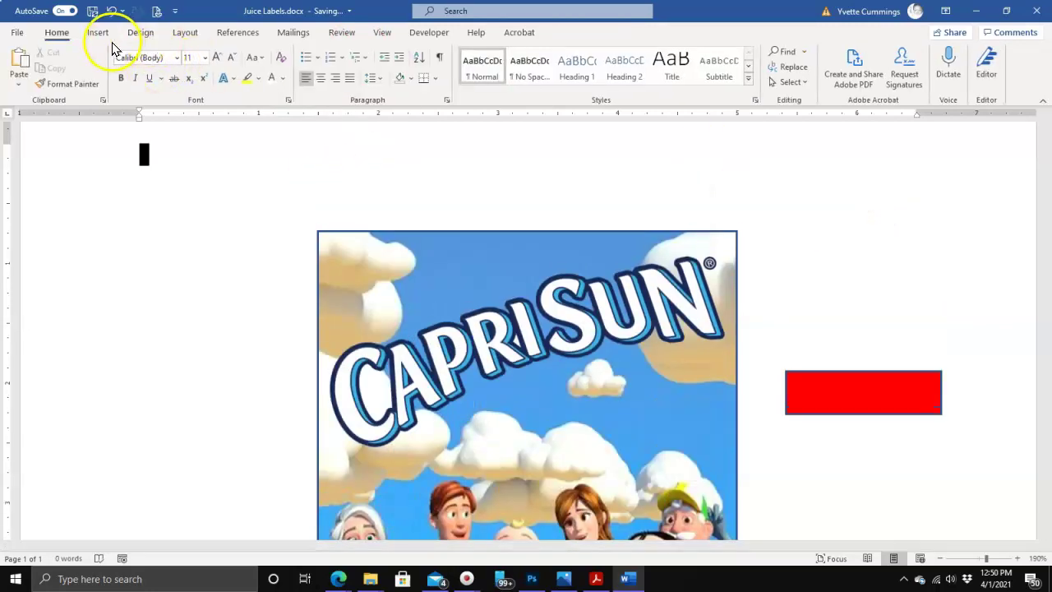
# Step: Insert a Simple Text Box and replace its placeholder text with FRUIT PUNCH
pyautogui.click(100, 34)
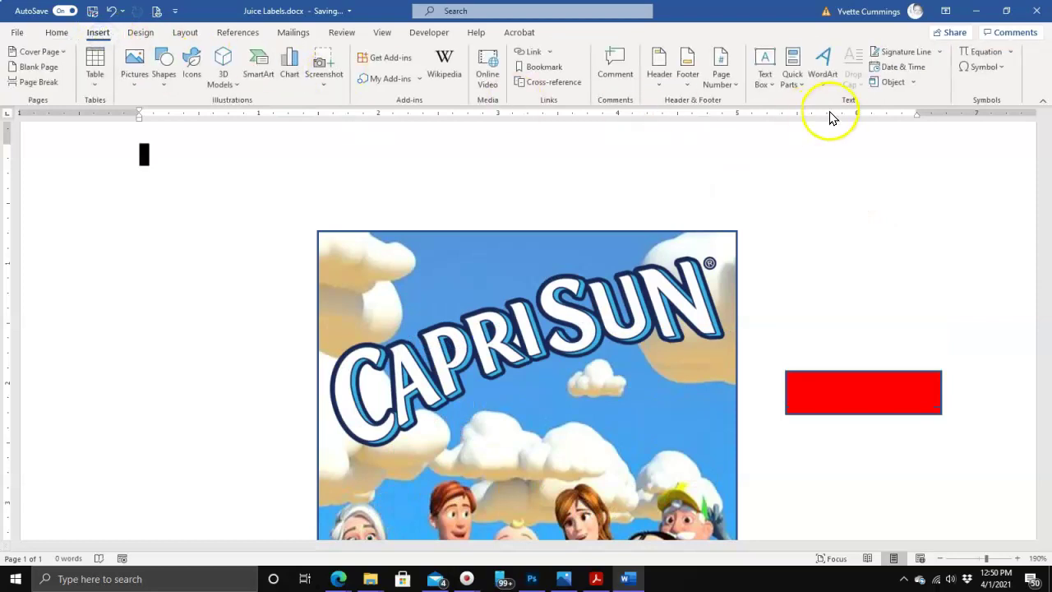
pyautogui.click(772, 64)
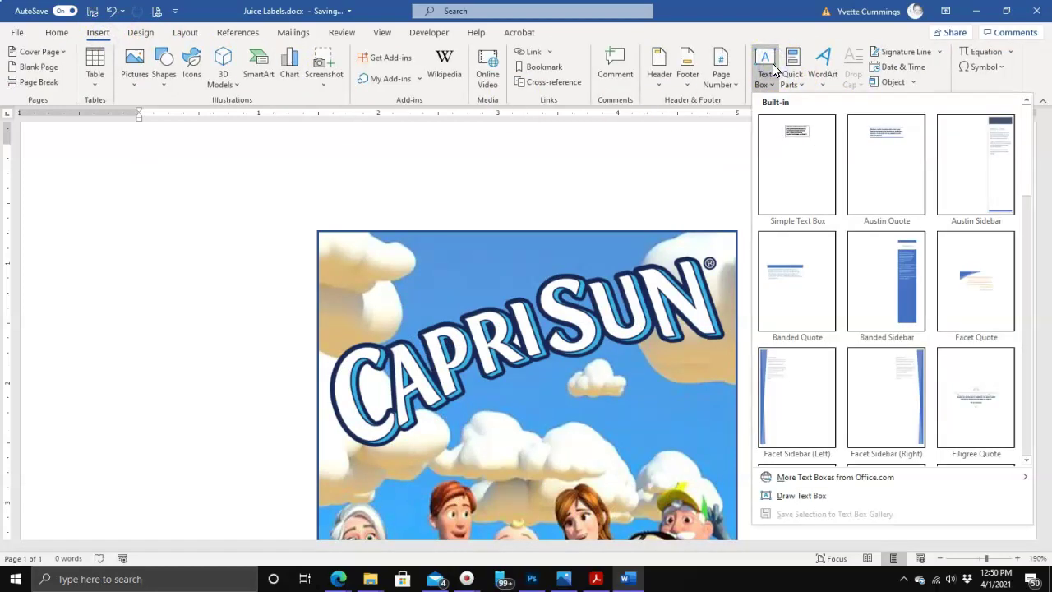
pyautogui.click(778, 133)
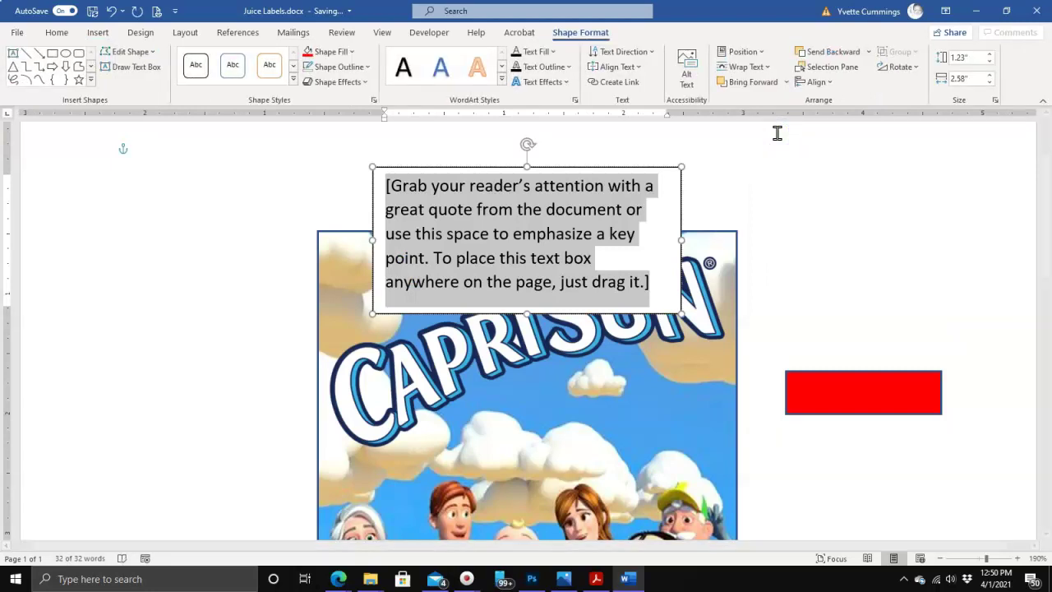
pyautogui.write('FRUIT PUNCH')
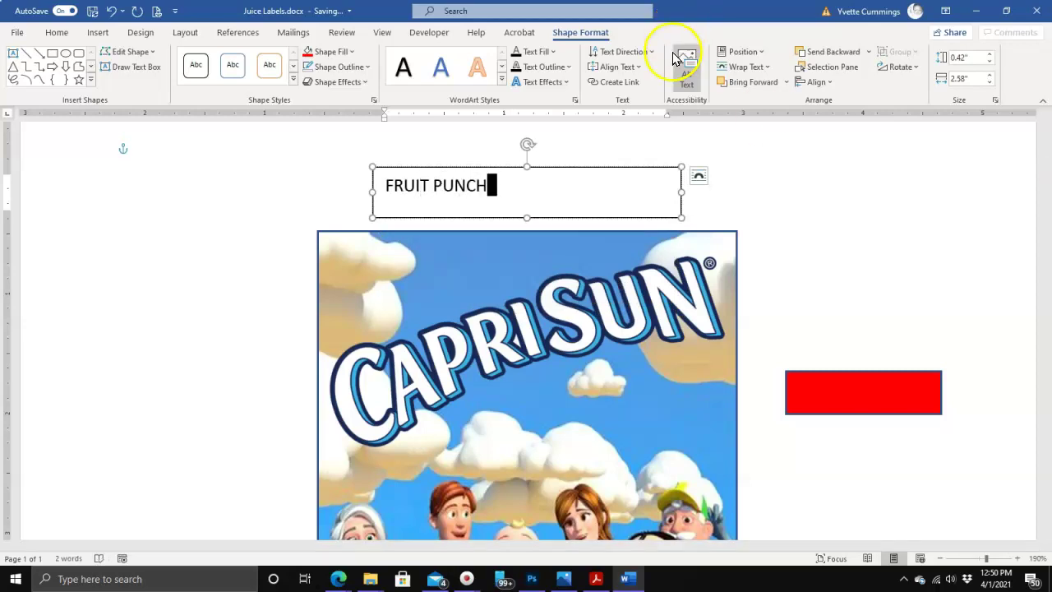
# Step: Set the font of the FRUIT PUNCH text to Jersey M54
pyautogui.moveTo(504, 182); pyautogui.dragTo(396, 183)
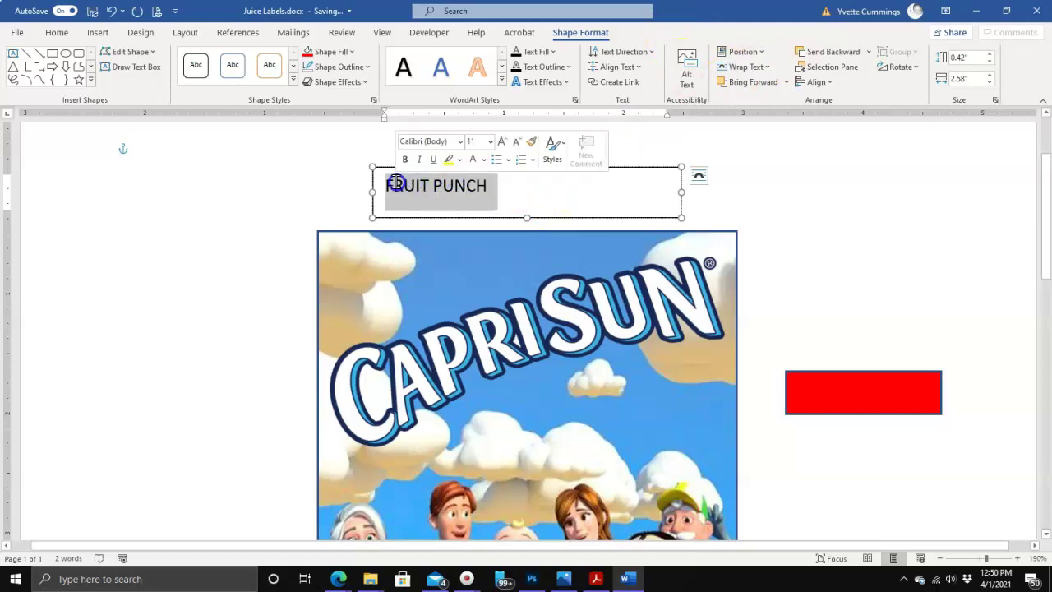
pyautogui.click(461, 146)
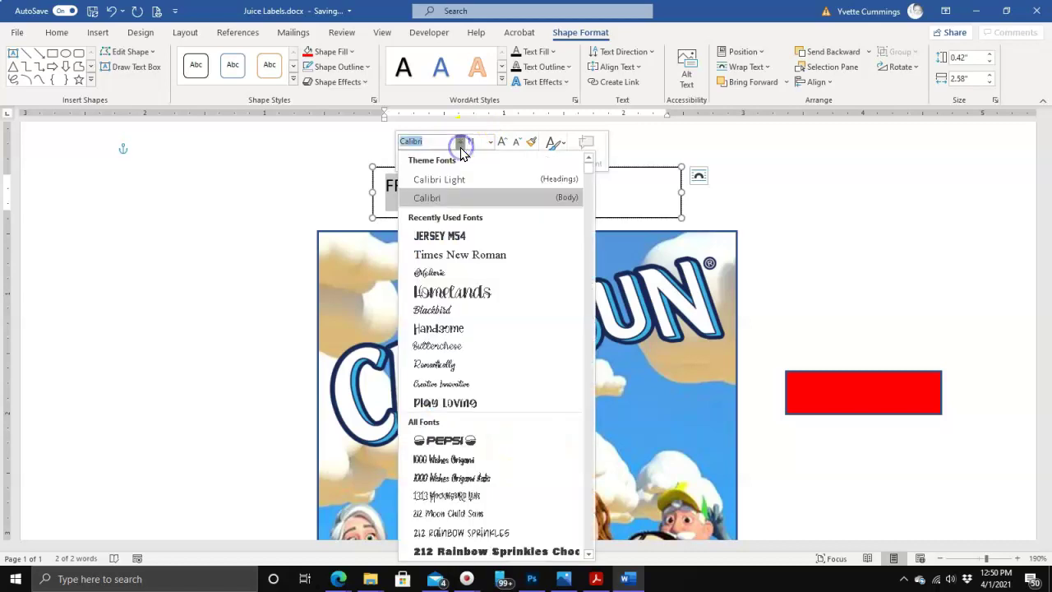
pyautogui.click(443, 237)
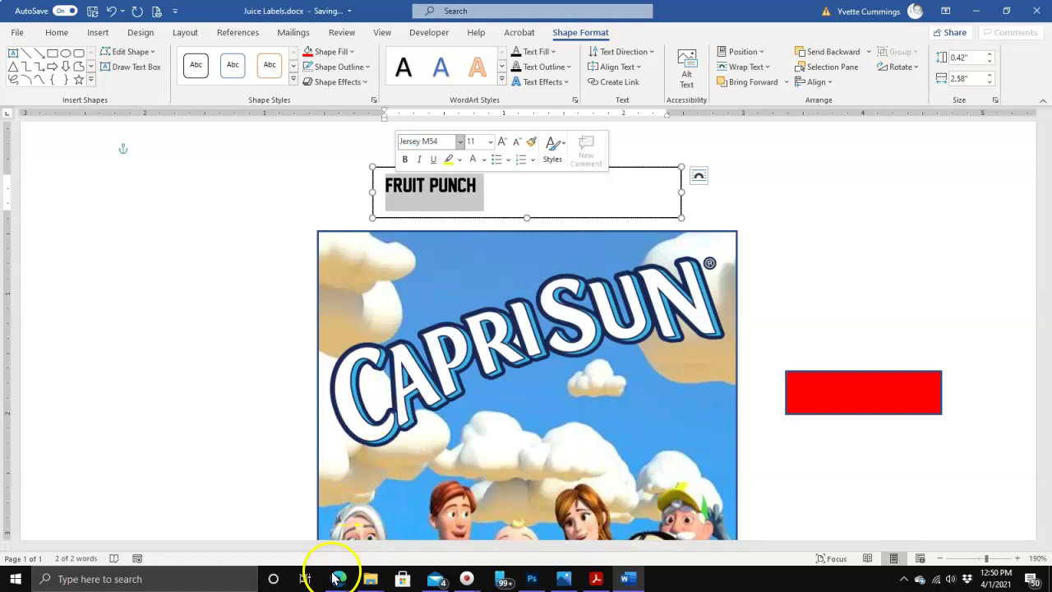
# Step: Switch to the browser to view the Jersey M54 listing on DaFont, and return to the Word document
pyautogui.moveTo(337, 579)
pyautogui.click(408, 522)
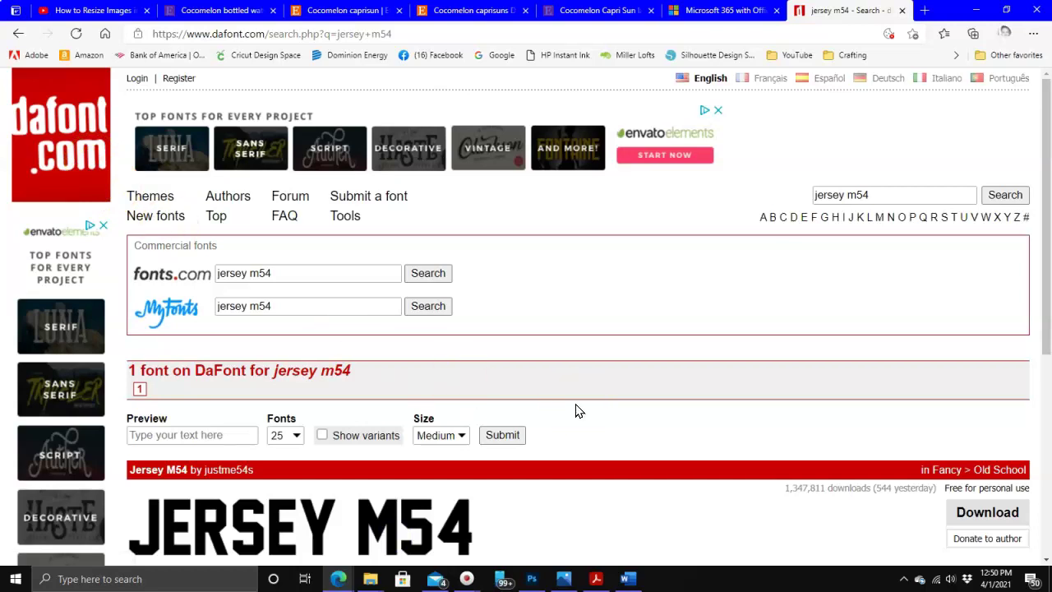
pyautogui.scroll(-2, 575, 410)
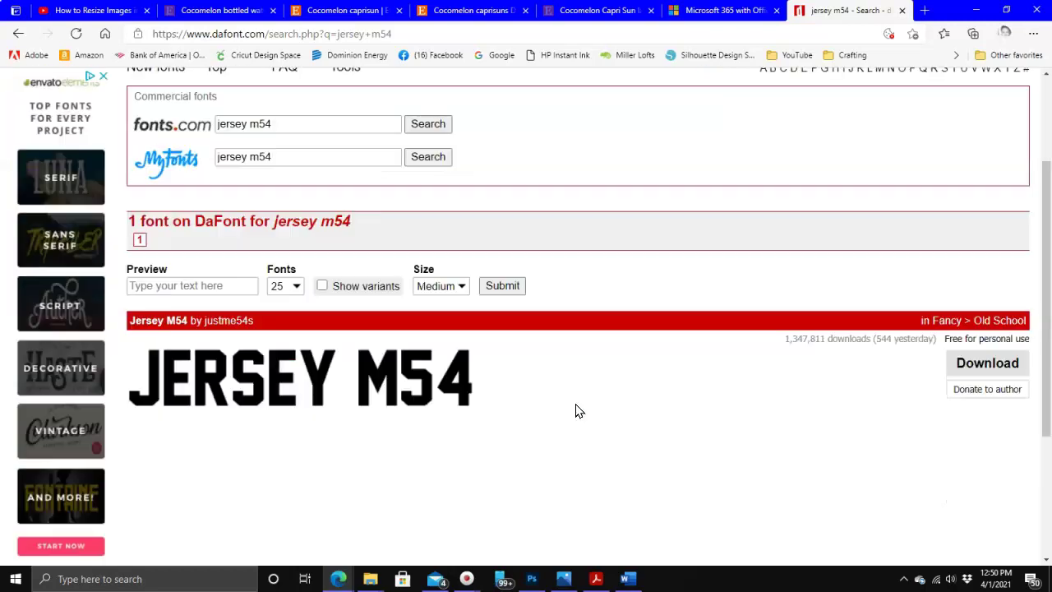
pyautogui.scroll(2, 575, 411)
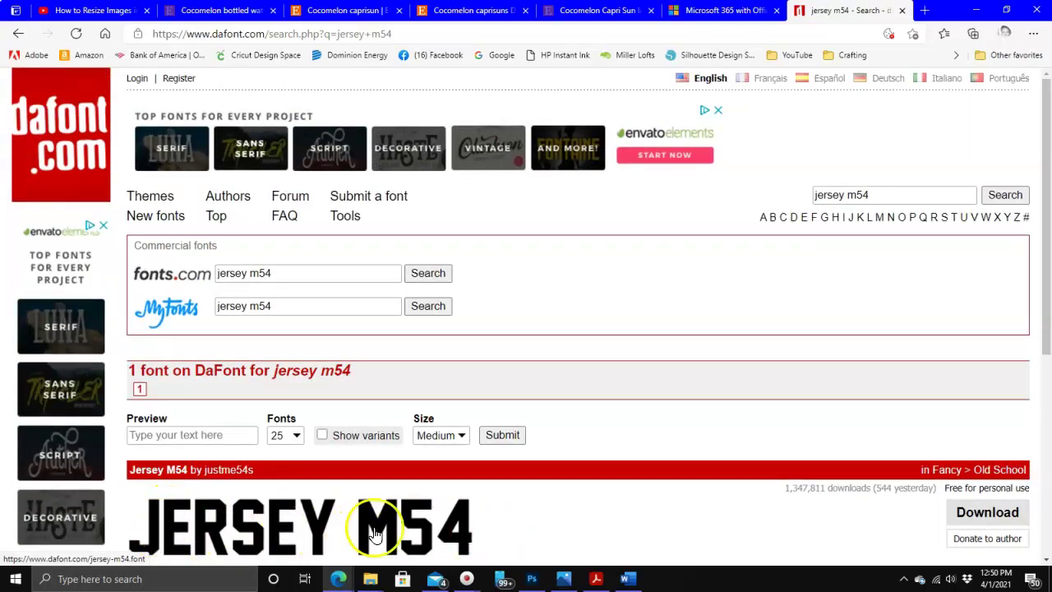
pyautogui.click(462, 525)
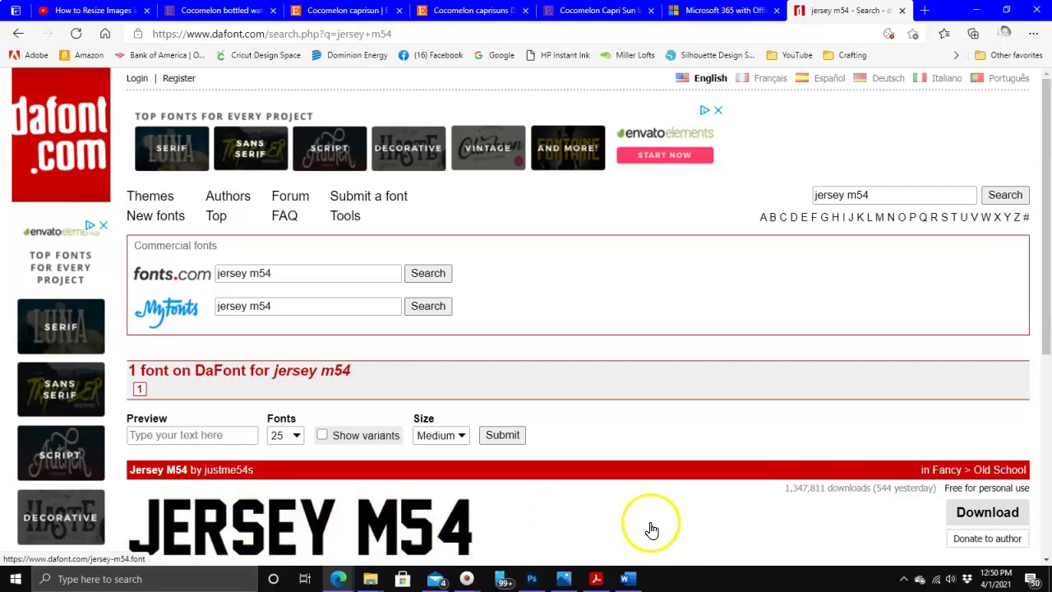
pyautogui.click(626, 578)
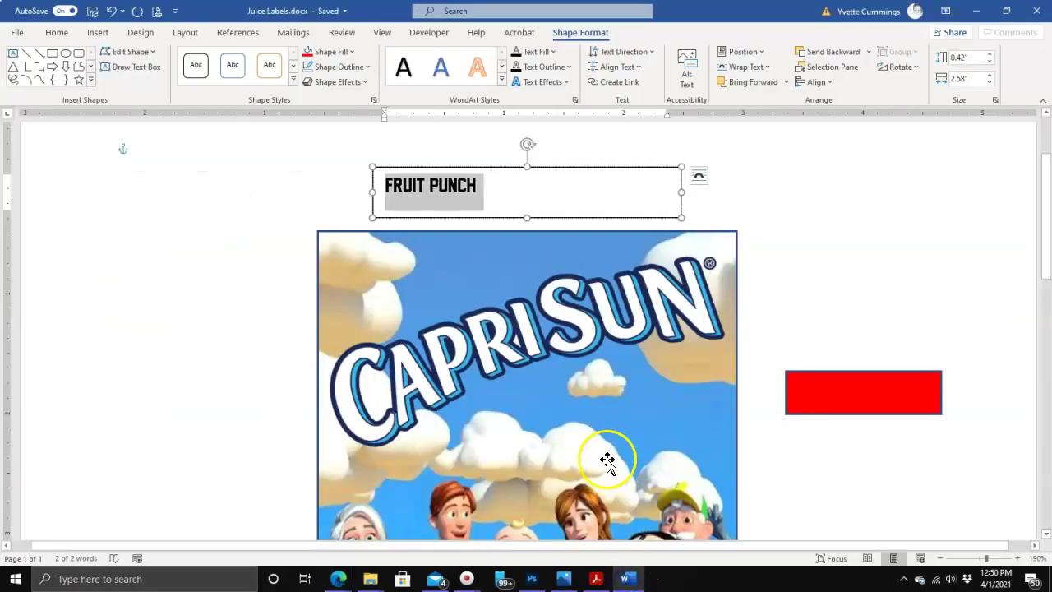
# Step: Shrink the FRUIT PUNCH text box to about 0.97 by 0.26 inches and move it just above the red rectangle
pyautogui.click(579, 198)
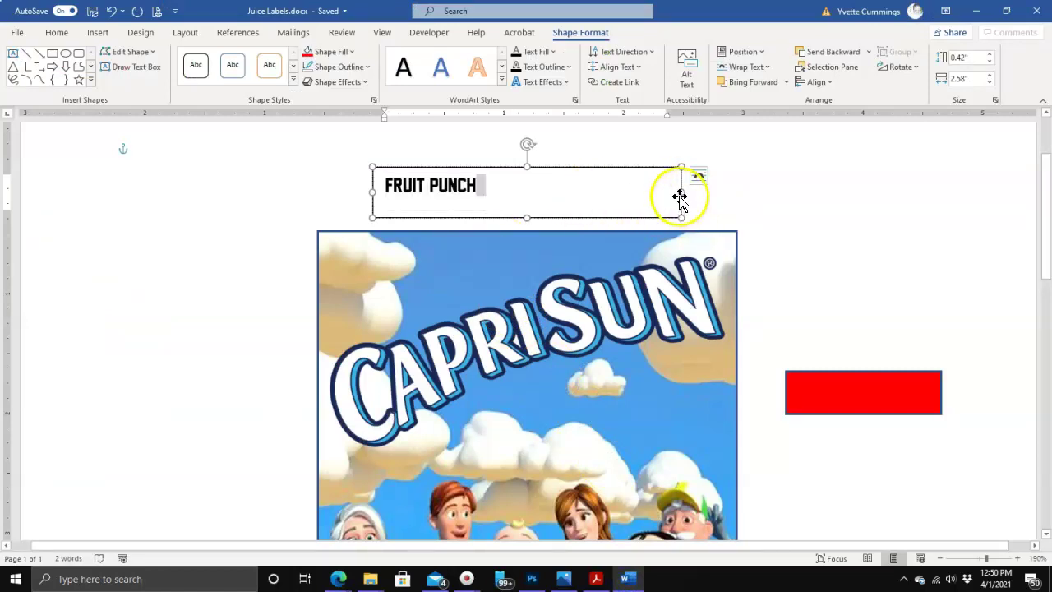
pyautogui.moveTo(680, 192); pyautogui.dragTo(489, 207)
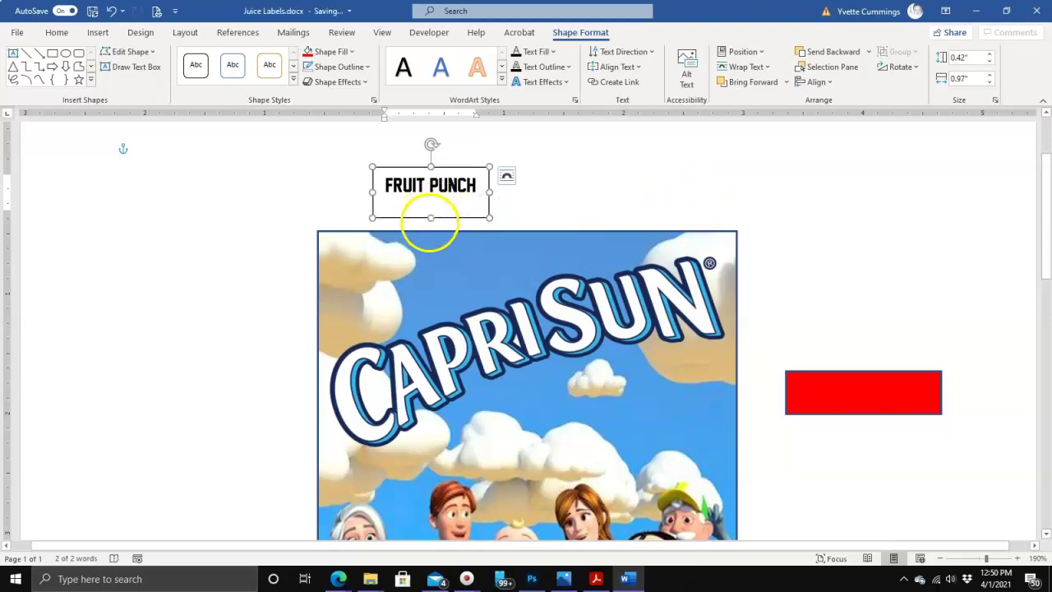
pyautogui.moveTo(429, 217); pyautogui.dragTo(857, 321)
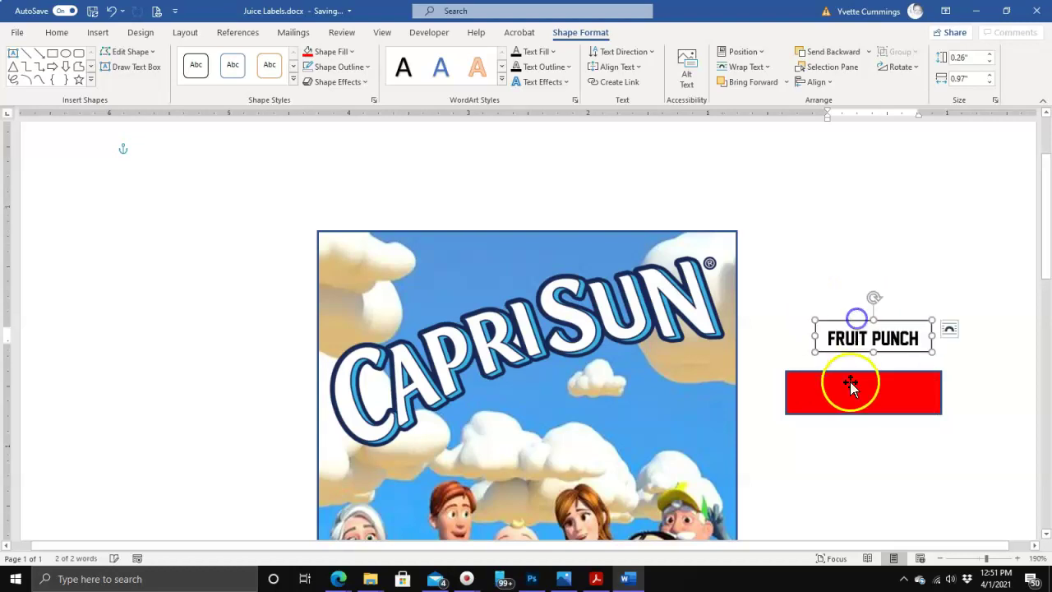
# Step: Shrink the red rectangle to about 1.07 by 0.25 inches and place the FRUIT PUNCH text box over it
pyautogui.click(847, 392)
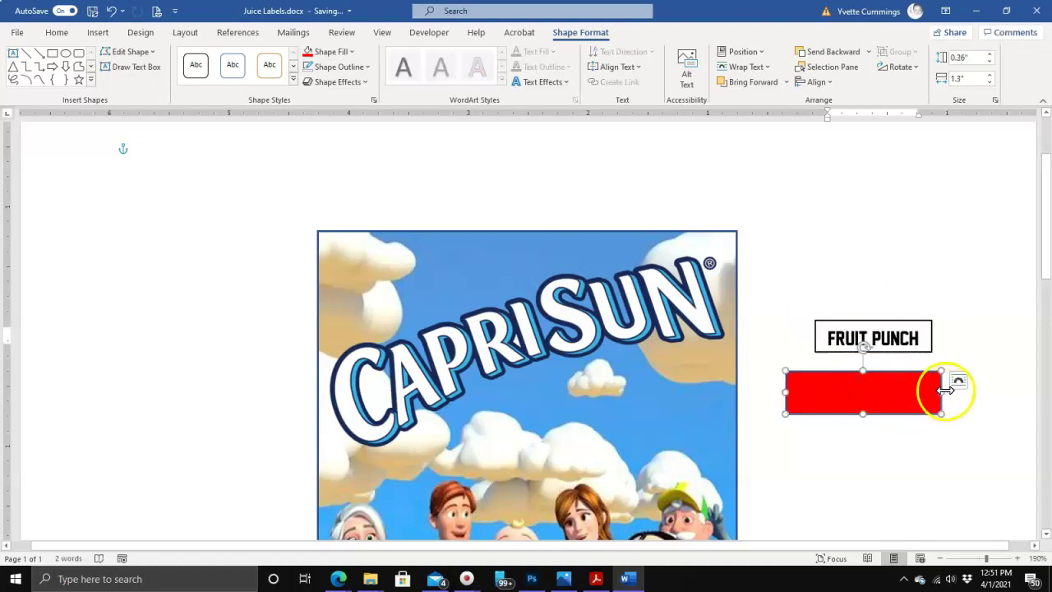
pyautogui.moveTo(944, 391); pyautogui.dragTo(912, 390)
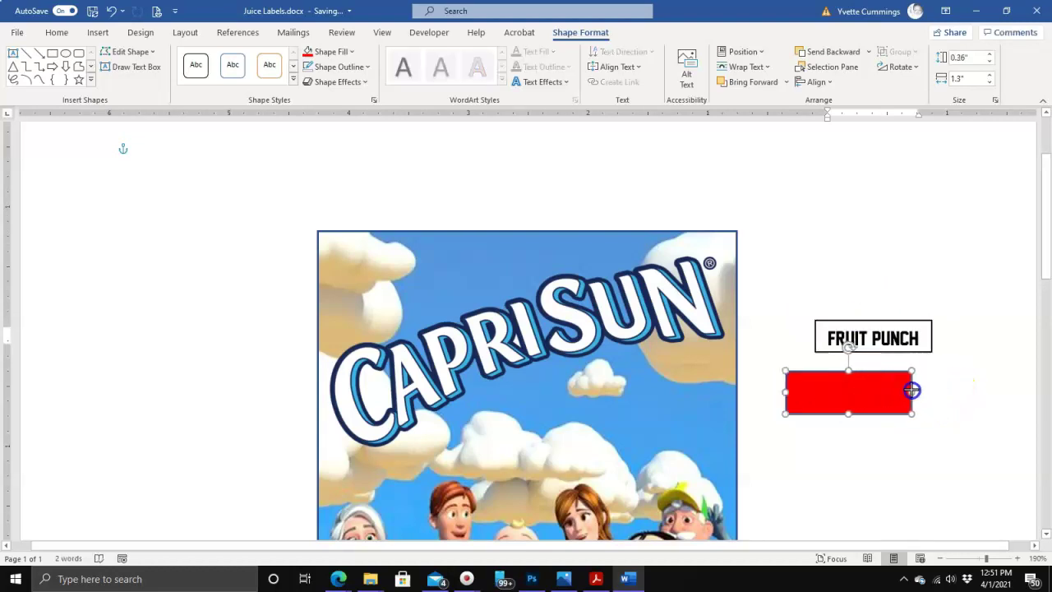
pyautogui.moveTo(848, 413); pyautogui.dragTo(846, 400)
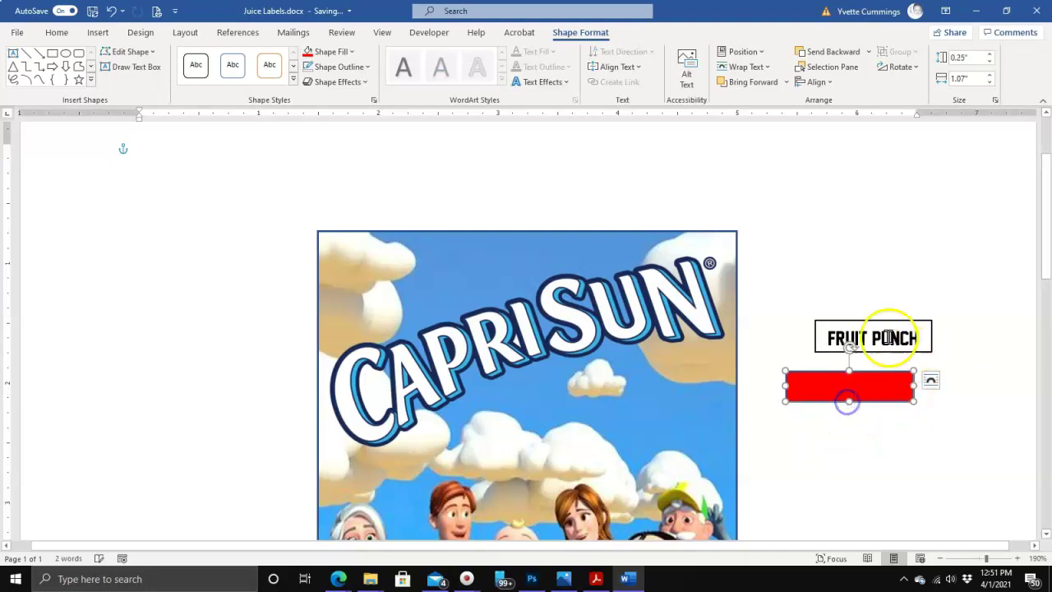
pyautogui.click(887, 332)
pyautogui.moveTo(888, 320); pyautogui.dragTo(861, 367)
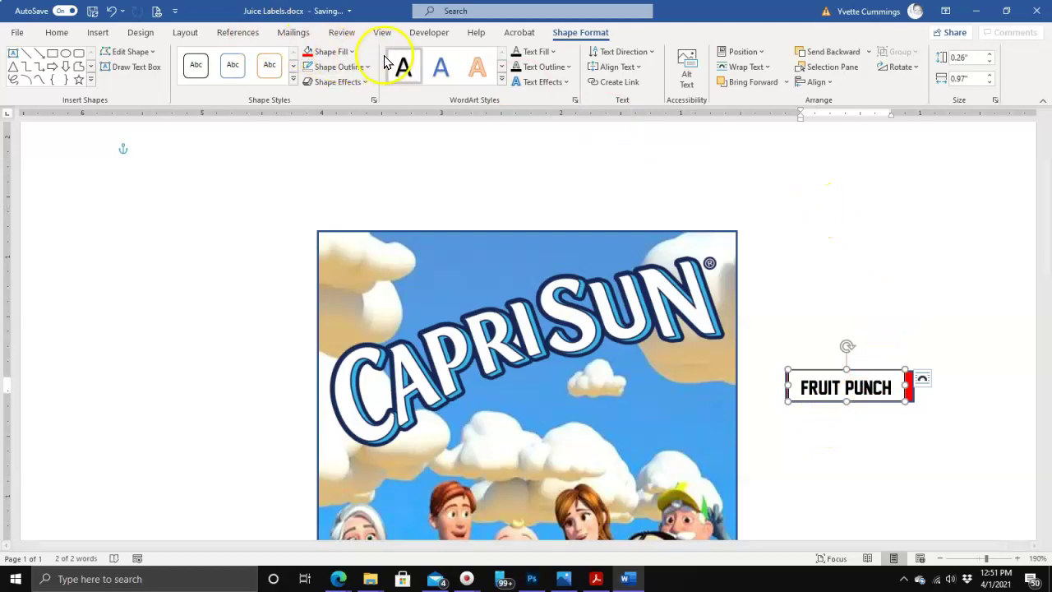
# Step: Remove the fill and the outline from the FRUIT PUNCH text box
pyautogui.click(352, 52)
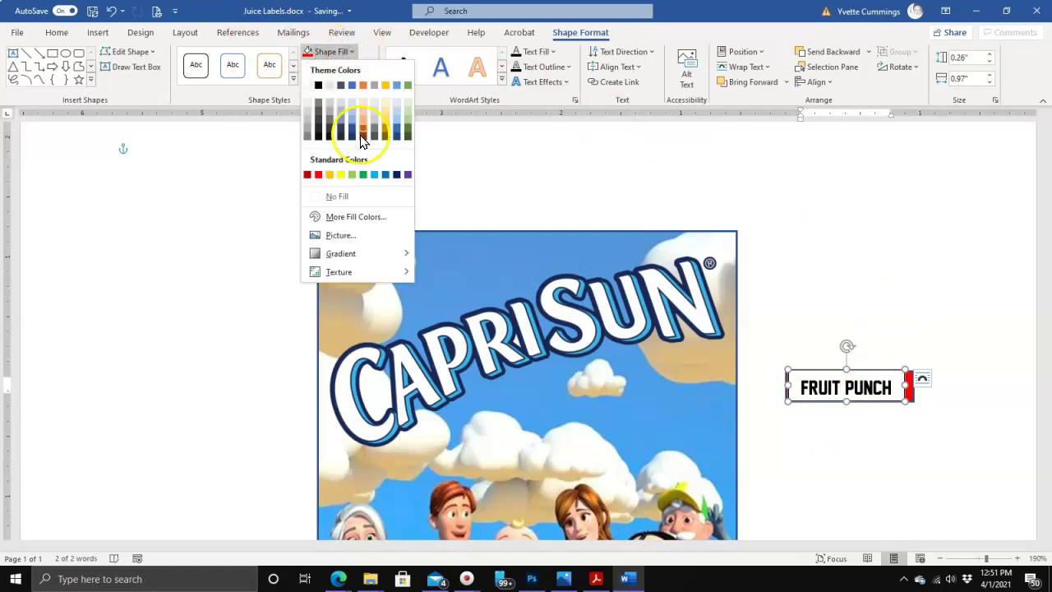
pyautogui.click(340, 200)
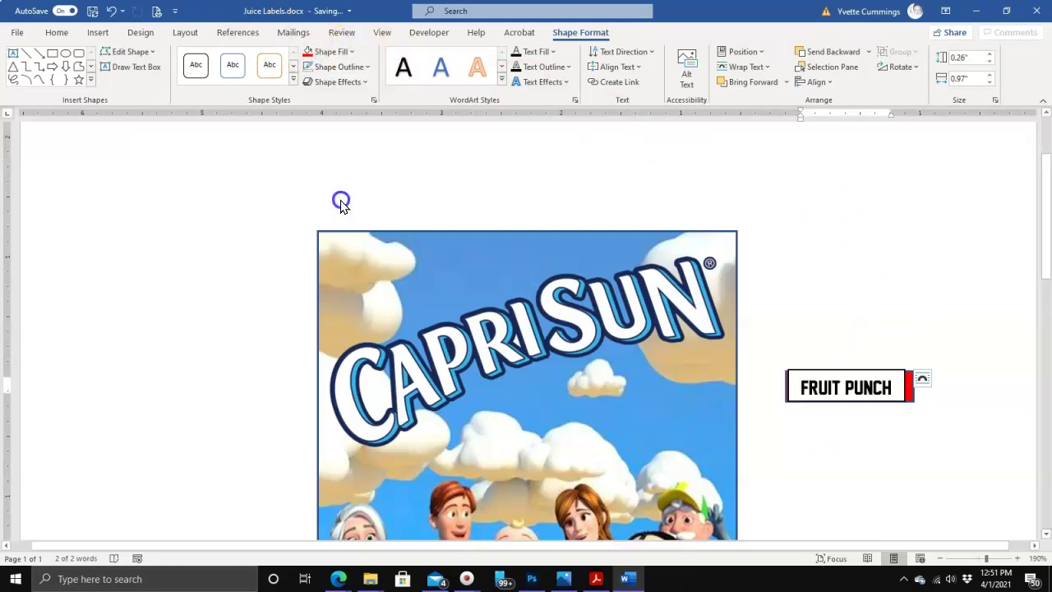
pyautogui.click(366, 69)
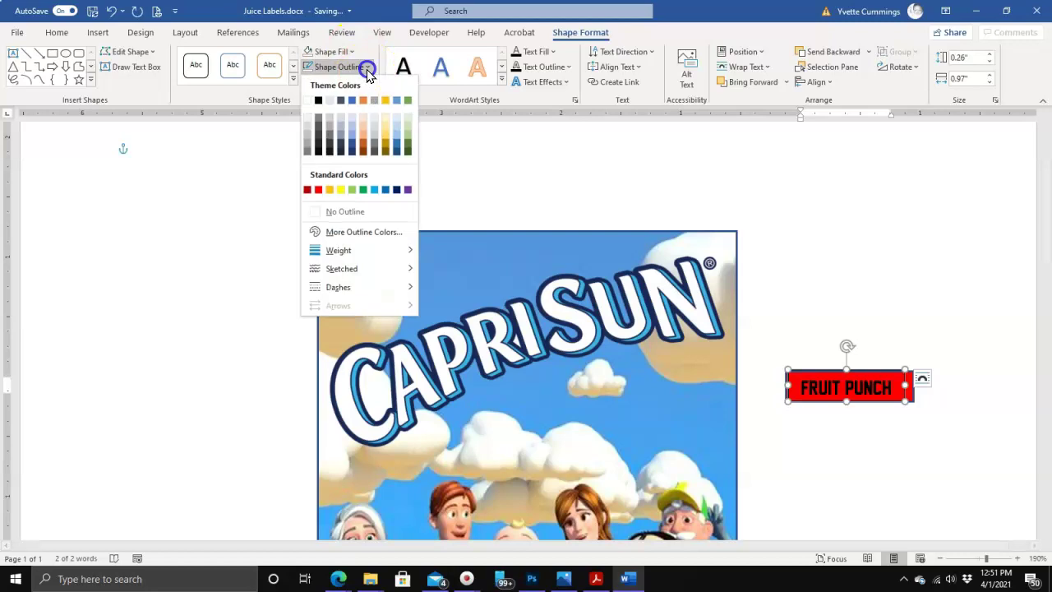
pyautogui.click(352, 216)
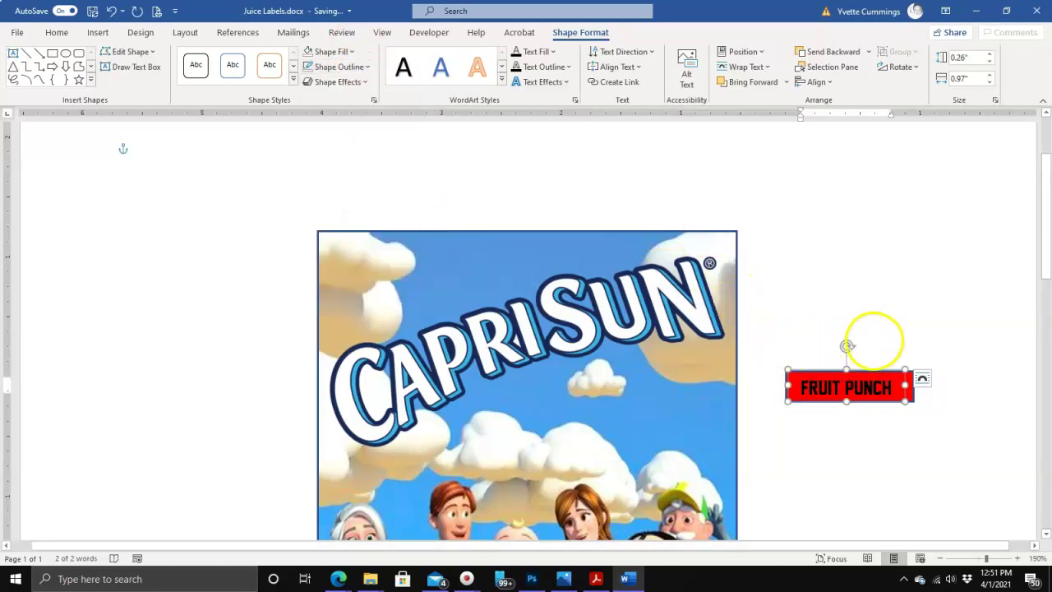
# Step: Move the FRUIT PUNCH text box just above the red rectangle and narrow the rectangle slightly
pyautogui.click(874, 413)
pyautogui.click(857, 384)
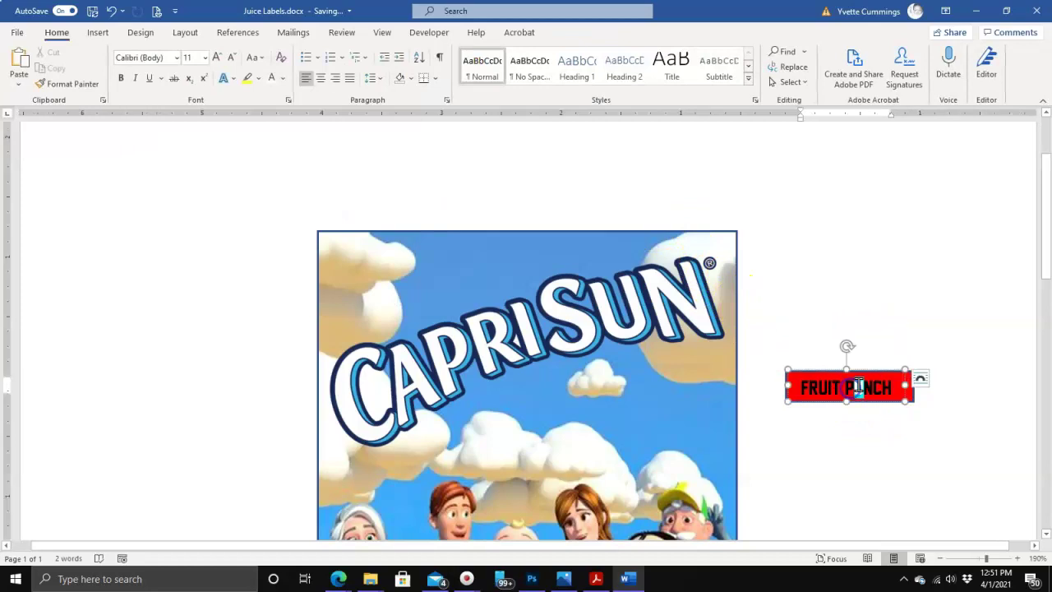
pyautogui.click(868, 370)
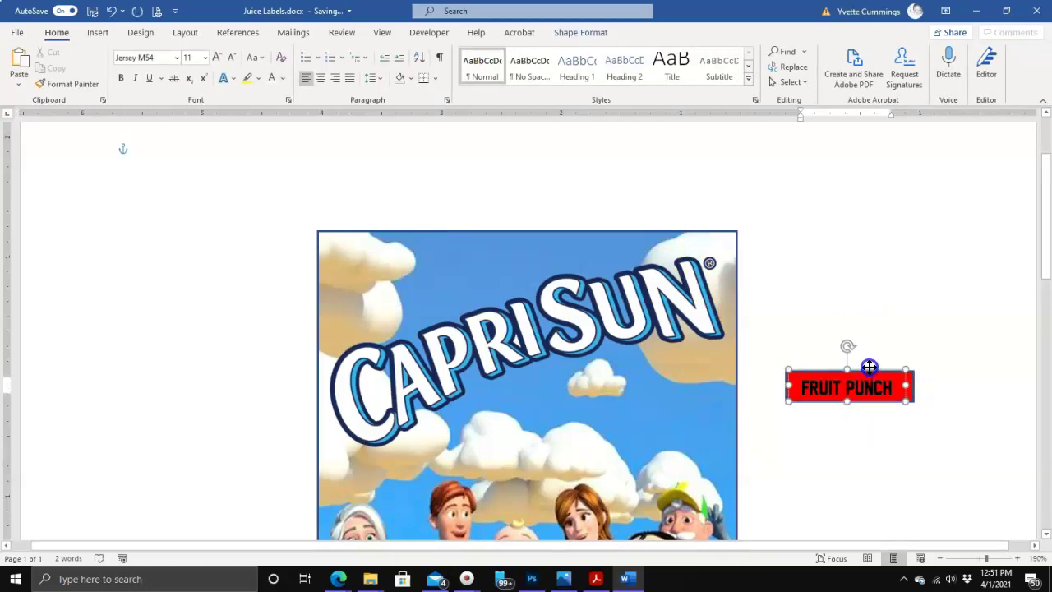
pyautogui.moveTo(869, 366); pyautogui.dragTo(865, 326)
pyautogui.click(859, 381)
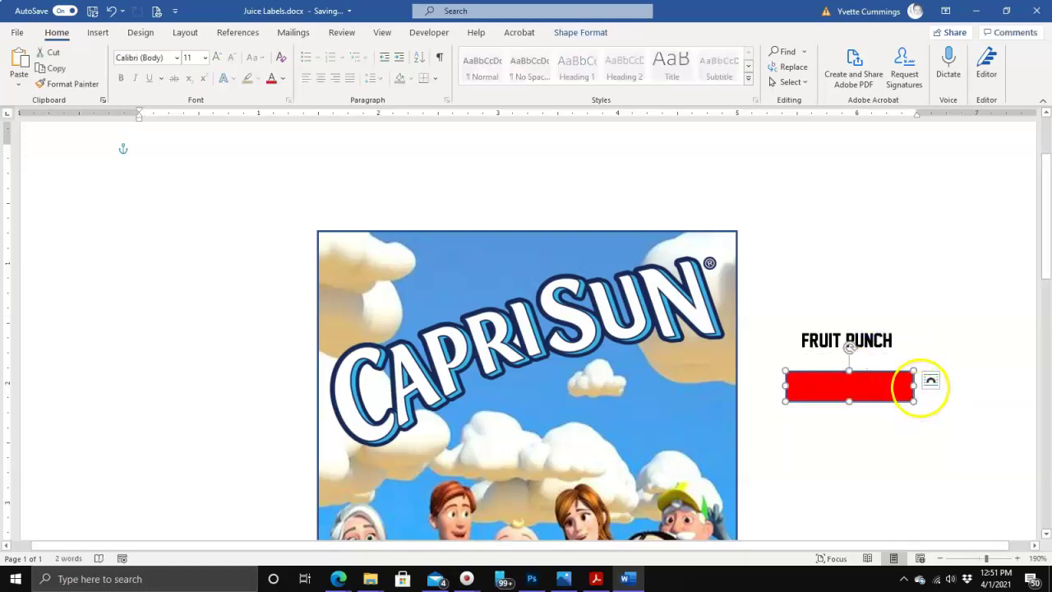
pyautogui.moveTo(916, 386); pyautogui.dragTo(914, 386)
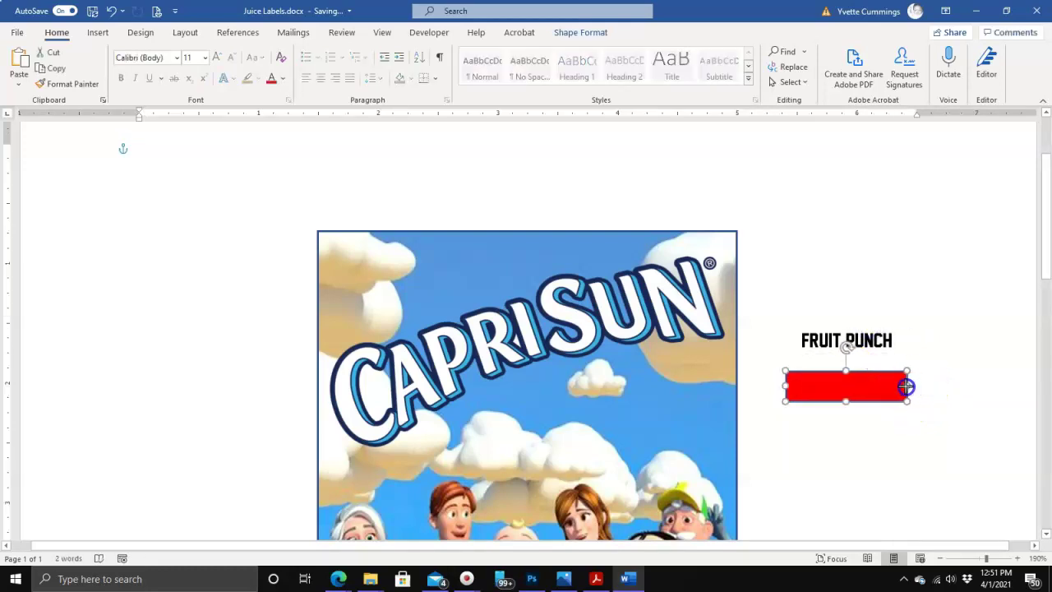
# Step: Narrow the red rectangle to about 0.88 inches and place the FRUIT PUNCH text box back over it
pyautogui.click(857, 343)
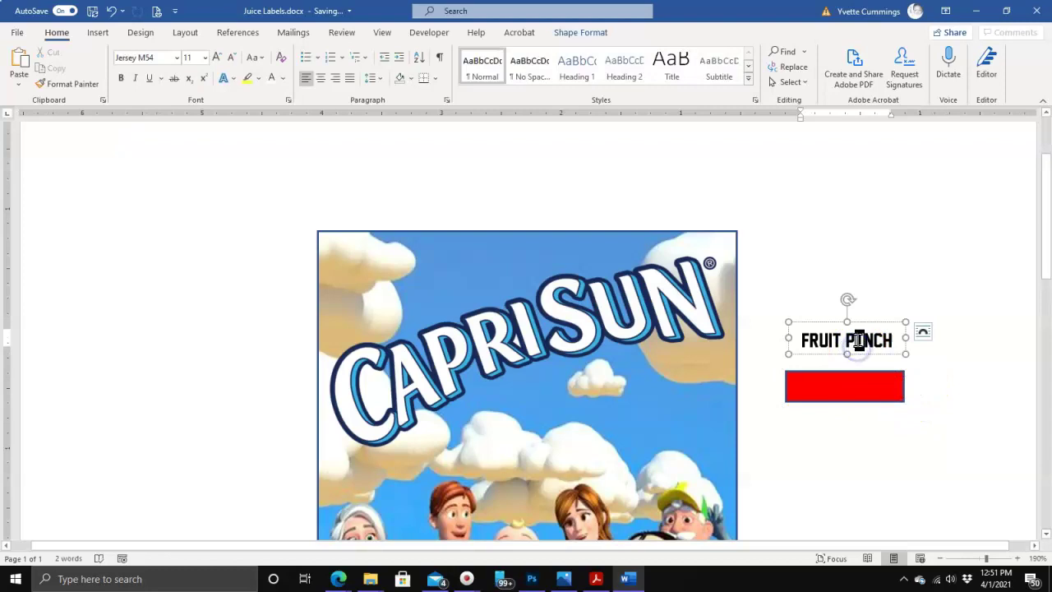
pyautogui.moveTo(851, 323)
pyautogui.mouseDown()
pyautogui.moveTo(855, 376)
pyautogui.moveTo(850, 321)
pyautogui.mouseUp()
pyautogui.click(876, 387)
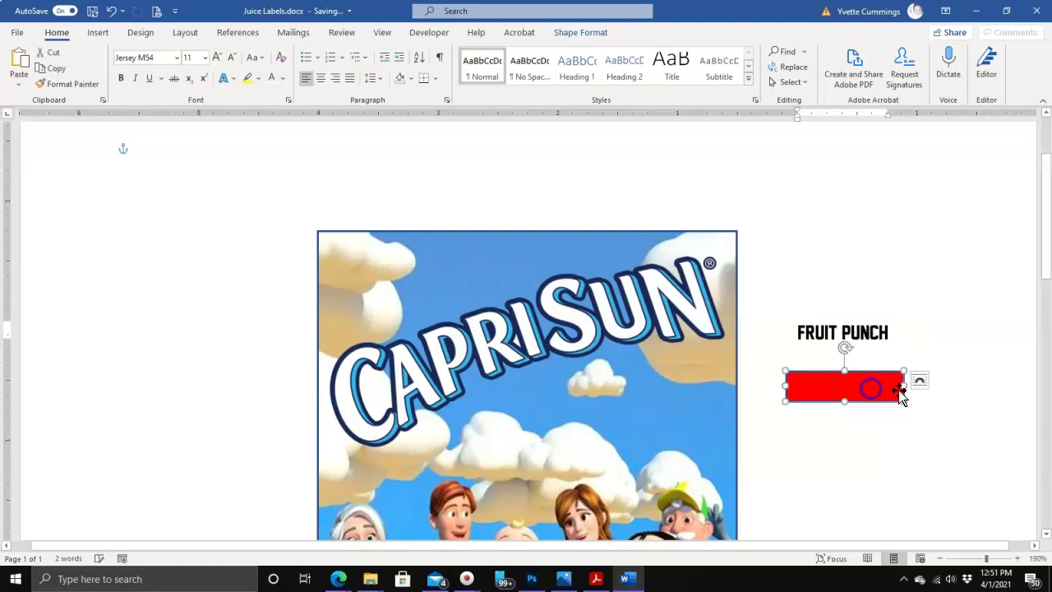
pyautogui.click(855, 332)
pyautogui.moveTo(828, 320); pyautogui.dragTo(824, 374)
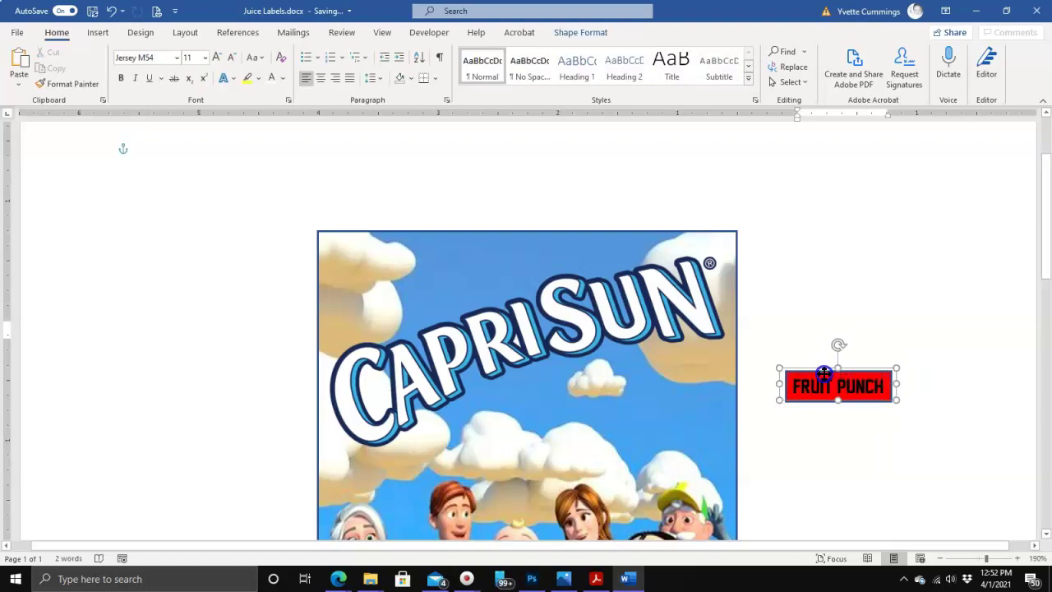
pyautogui.moveTo(824, 374); pyautogui.dragTo(824, 374)
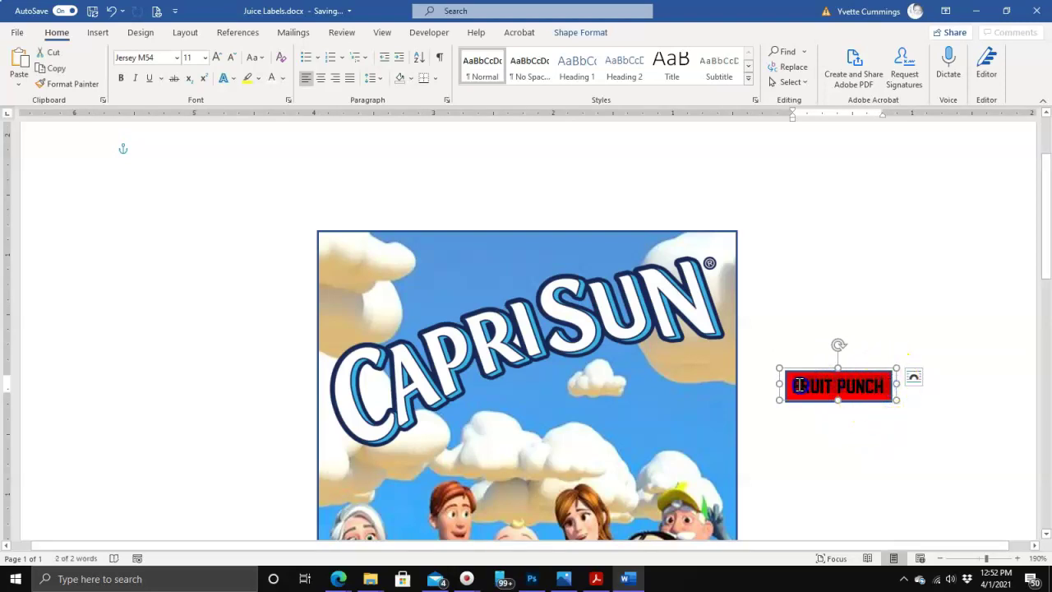
# Step: Color the FRUIT PUNCH text with the lightest gray shade of the white theme color
pyautogui.moveTo(795, 386); pyautogui.dragTo(806, 422)
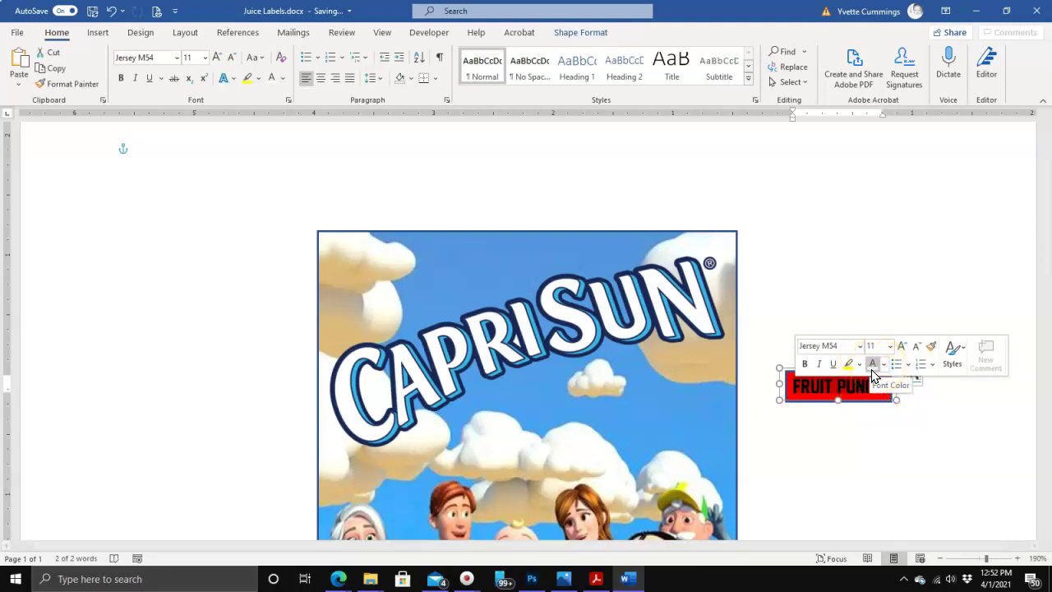
pyautogui.click(871, 369)
pyautogui.click(883, 364)
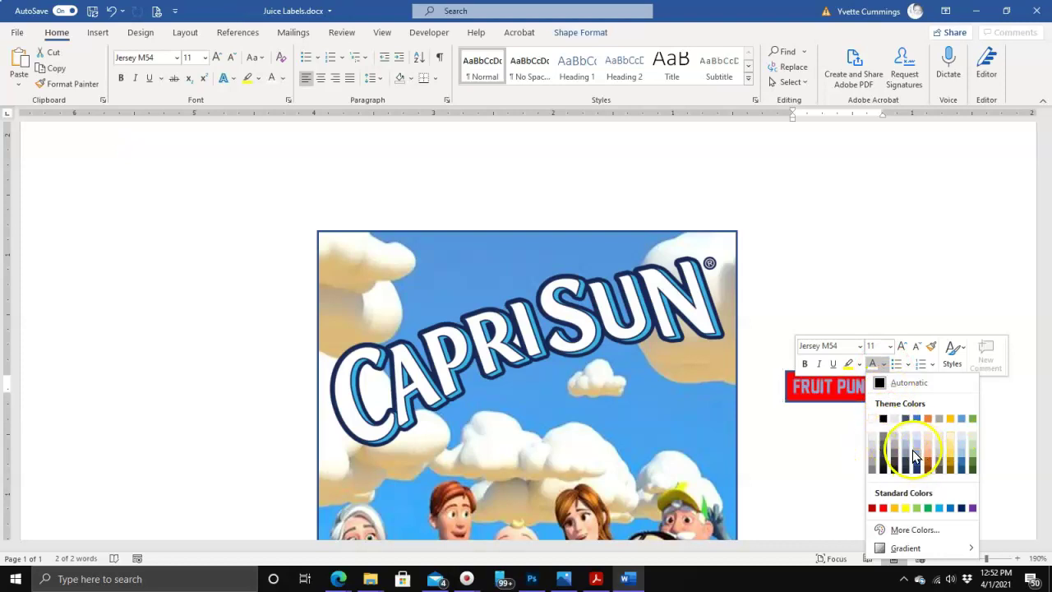
pyautogui.click(870, 437)
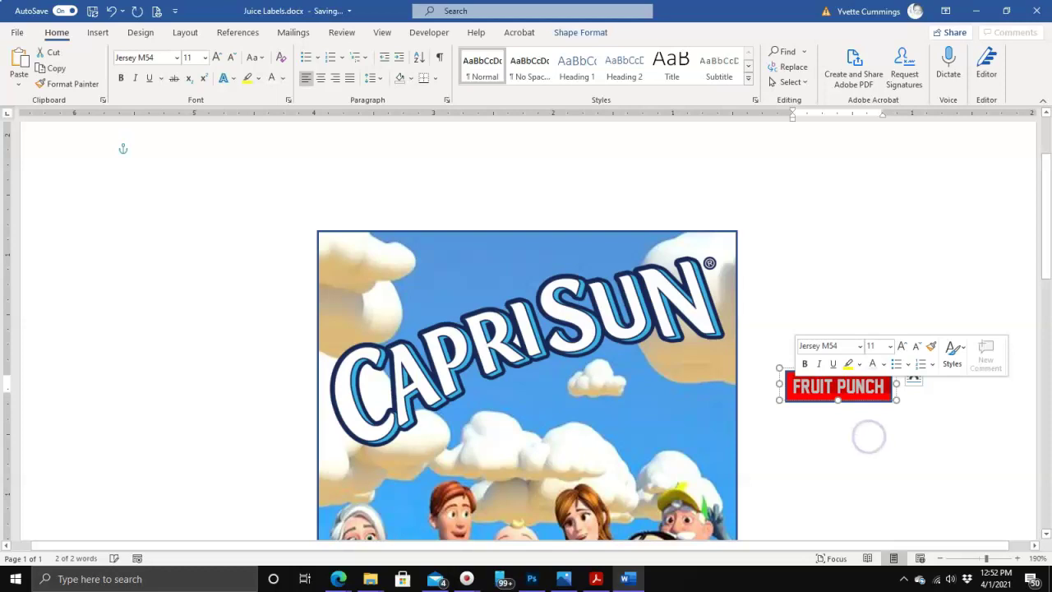
pyautogui.click(869, 436)
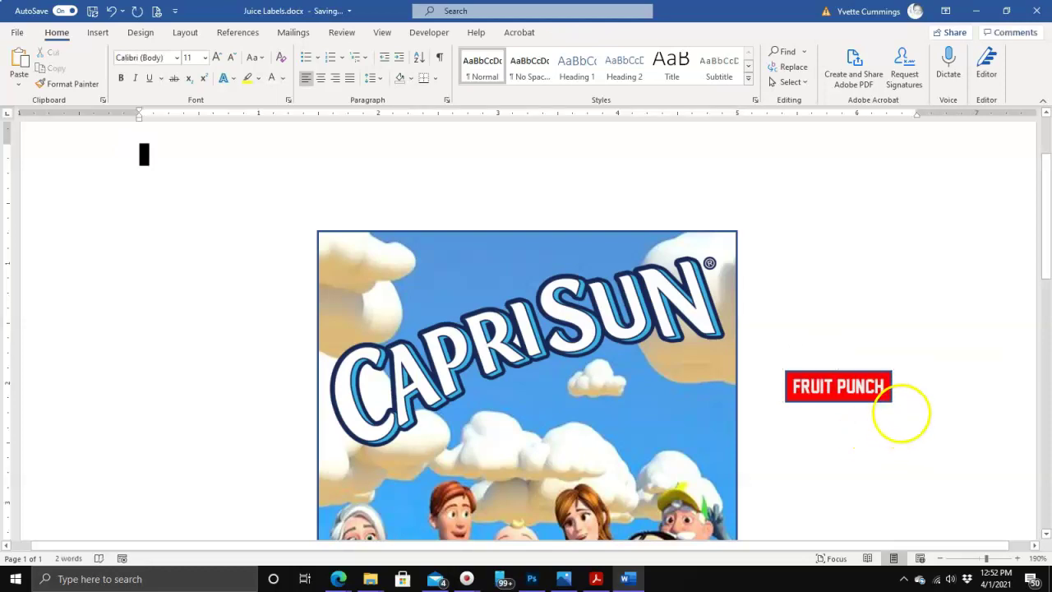
# Step: Change the font color of the FRUIT PUNCH text to white
pyautogui.click(882, 388)
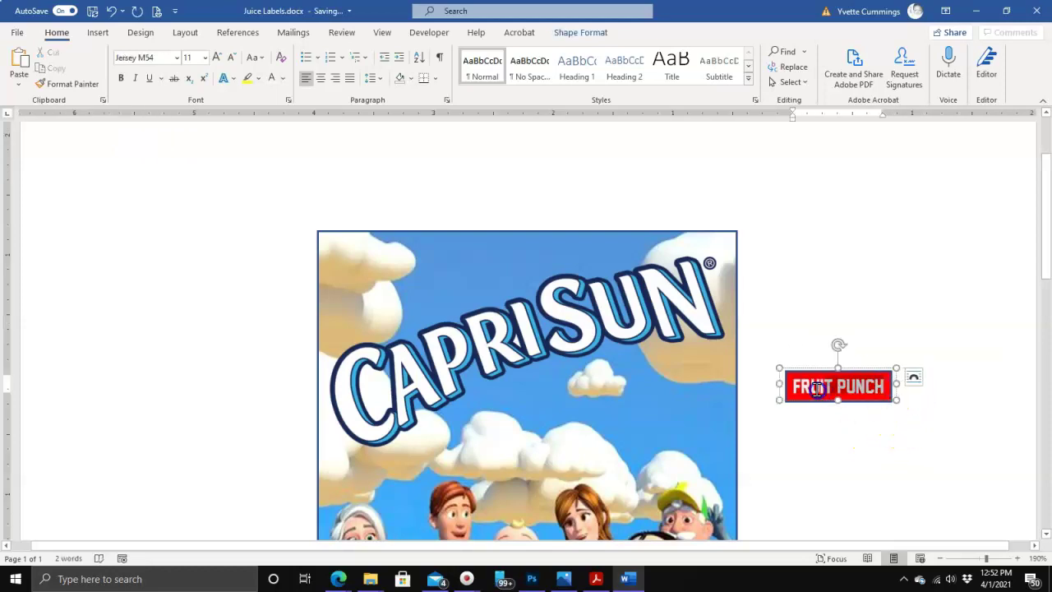
pyautogui.tripleClick(784, 386)
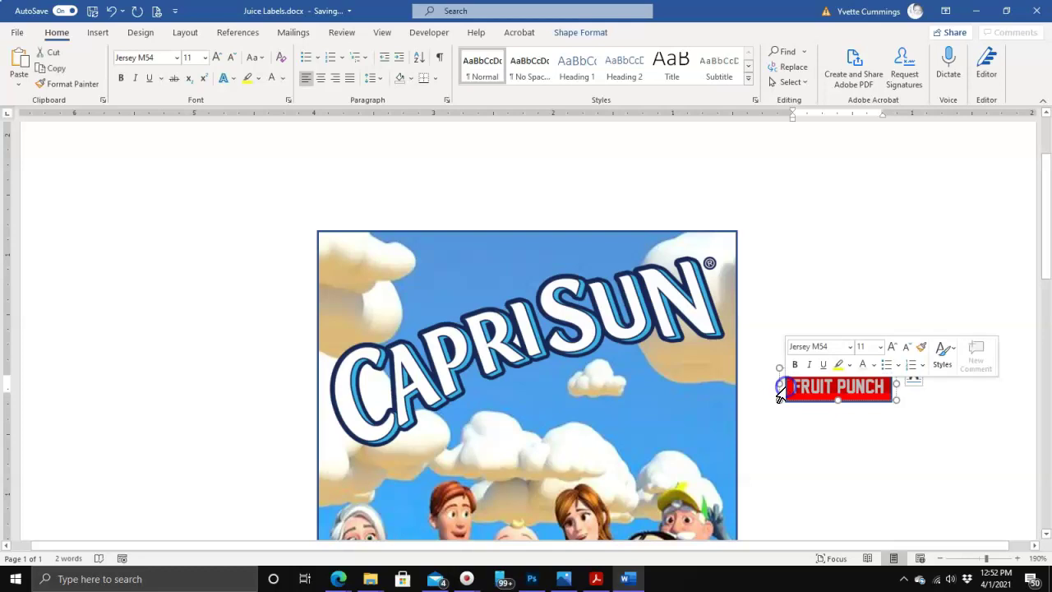
pyautogui.click(876, 367)
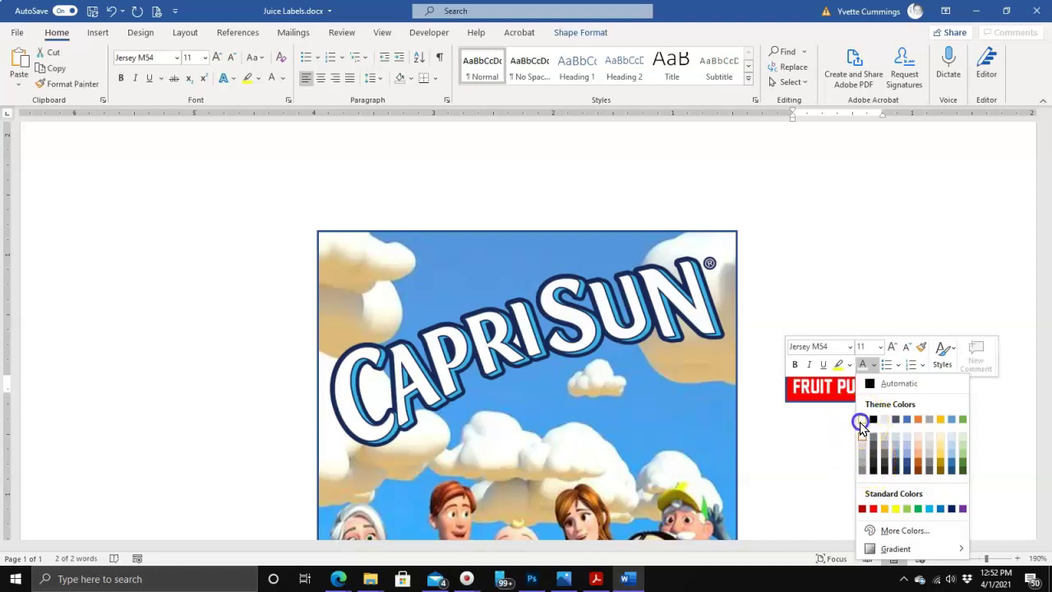
pyautogui.click(862, 420)
pyautogui.click(883, 444)
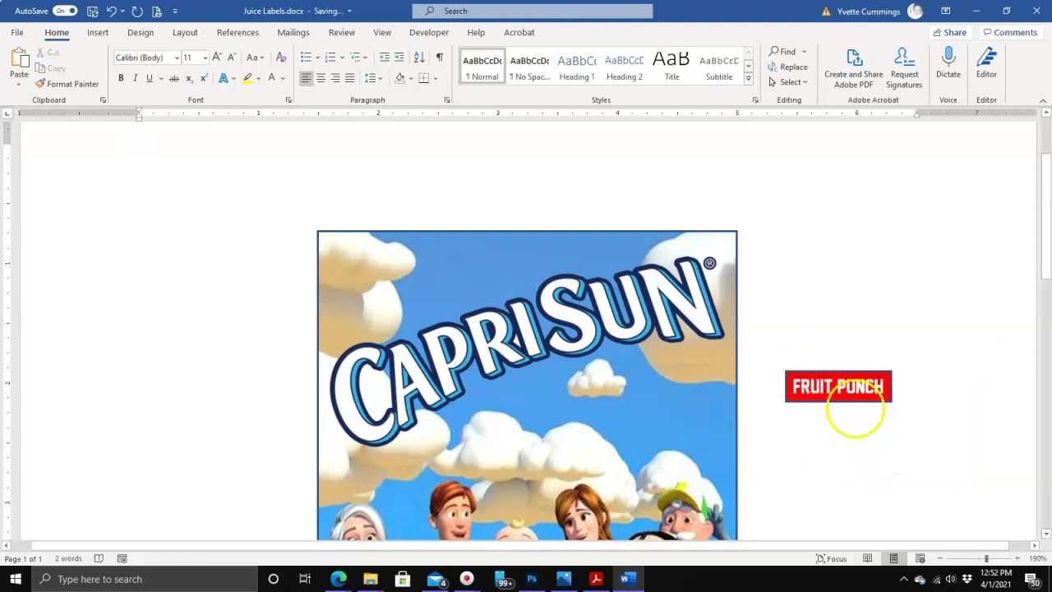
pyautogui.click(838, 392)
pyautogui.click(866, 447)
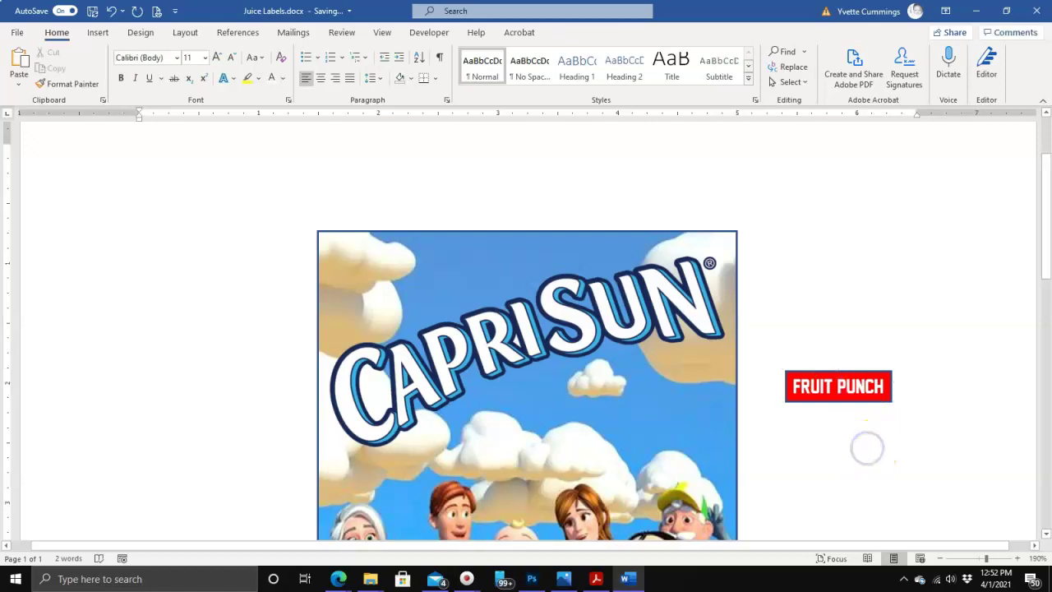
# Step: Slide the FRUIT PUNCH text box partly off the red rectangle and remove the rectangle's outline
pyautogui.click(845, 386)
pyautogui.moveTo(844, 386); pyautogui.dragTo(892, 384)
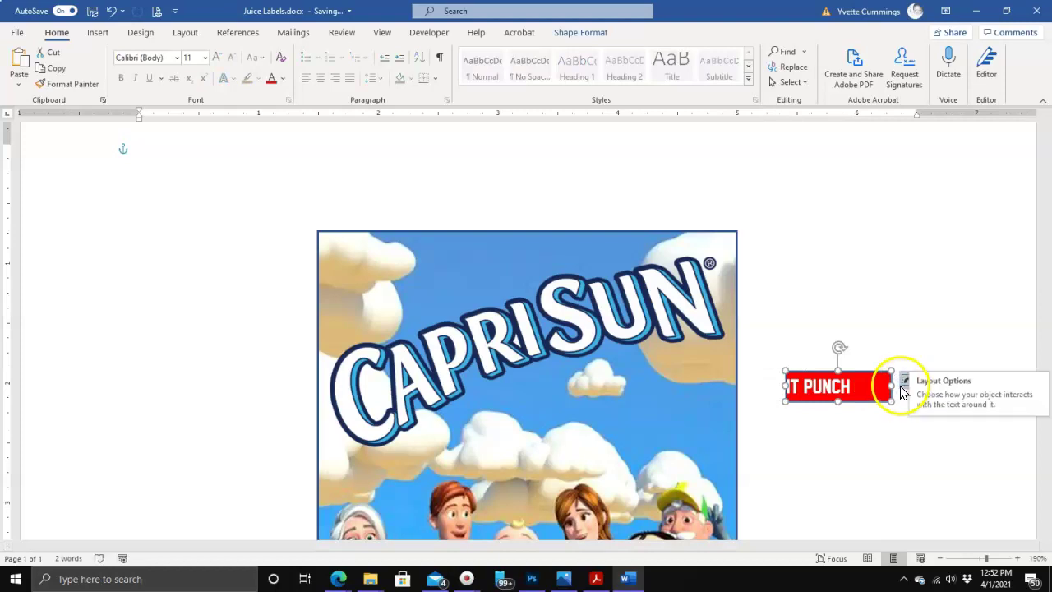
pyautogui.click(567, 32)
pyautogui.click(368, 66)
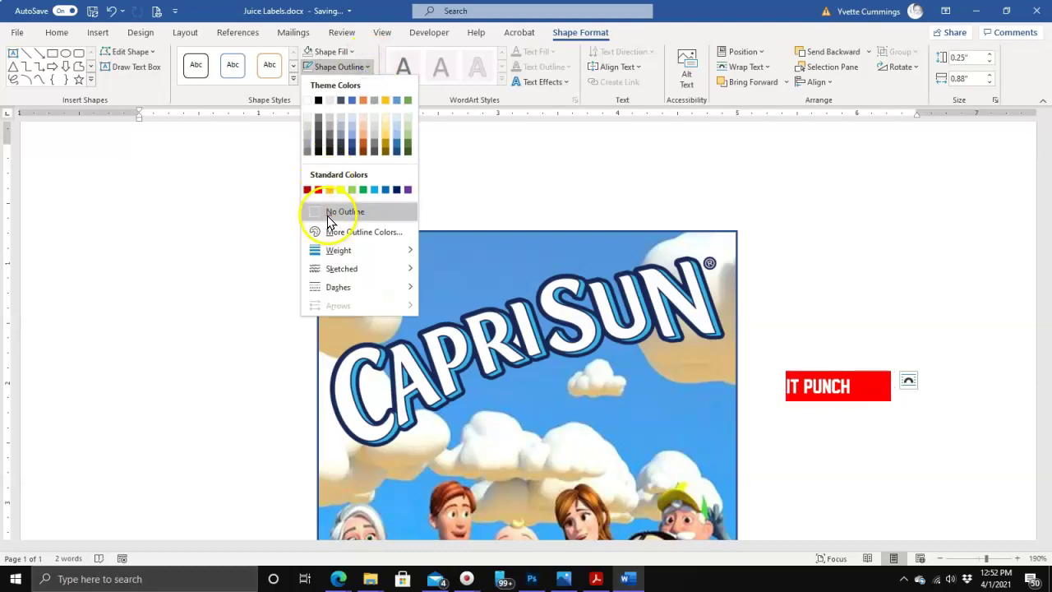
pyautogui.click(329, 216)
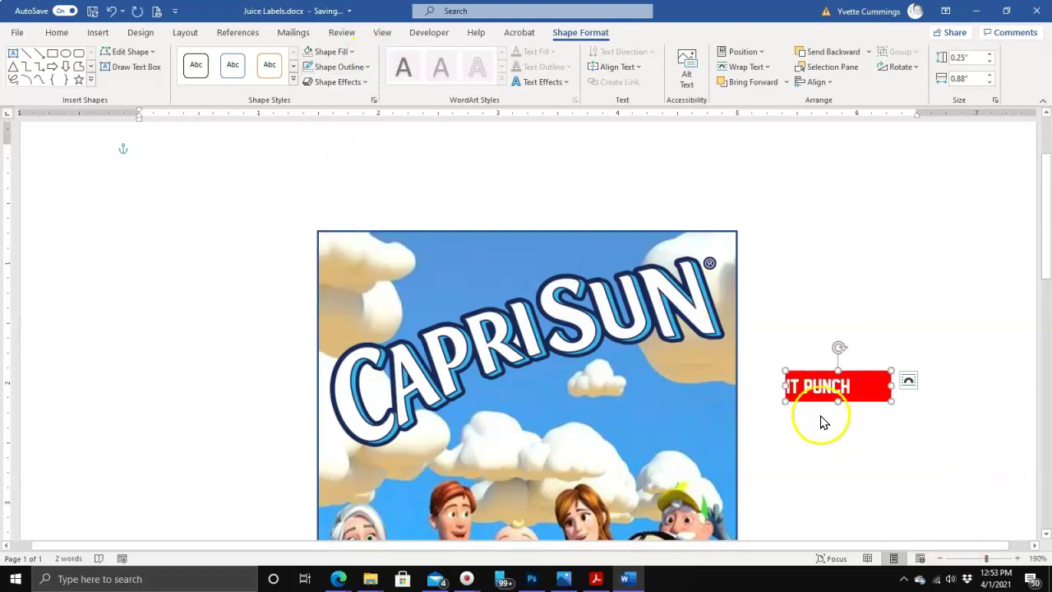
# Step: Move the FRUIT PUNCH text box back so its text sits within the red rectangle
pyautogui.click(763, 382)
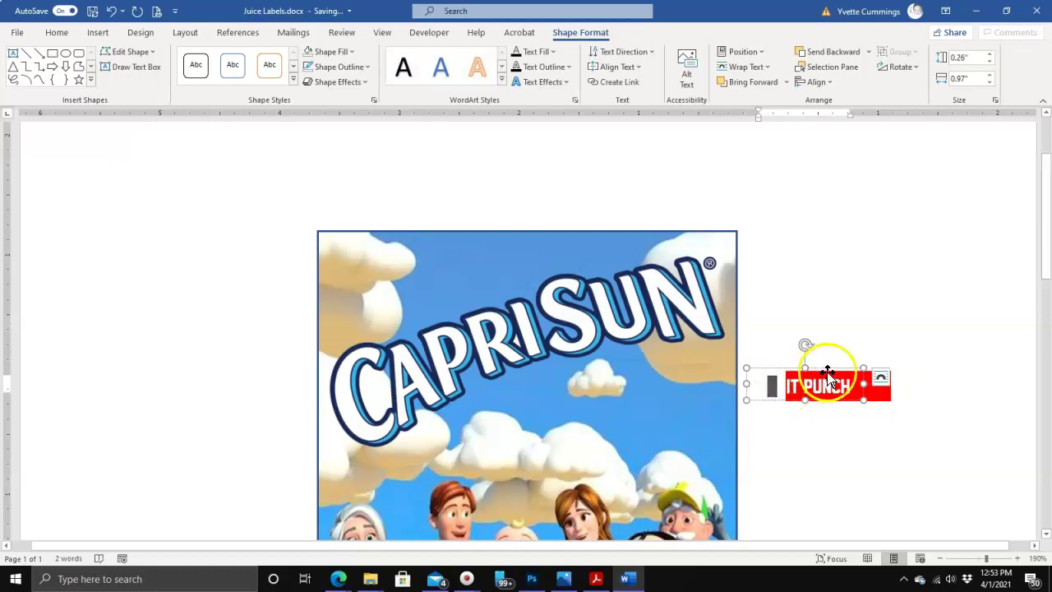
pyautogui.moveTo(814, 369); pyautogui.dragTo(843, 365)
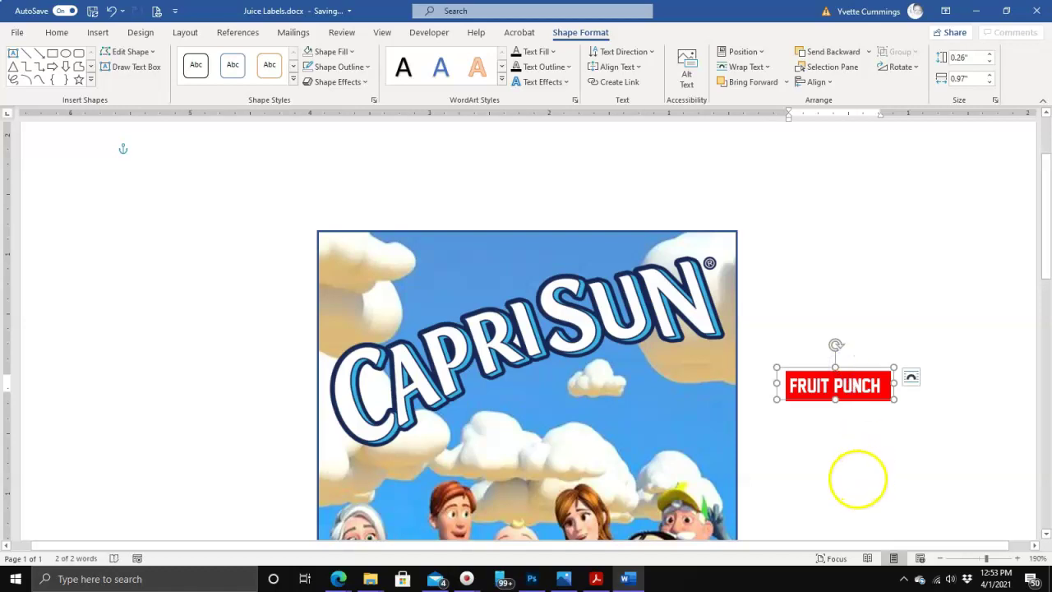
pyautogui.click(857, 478)
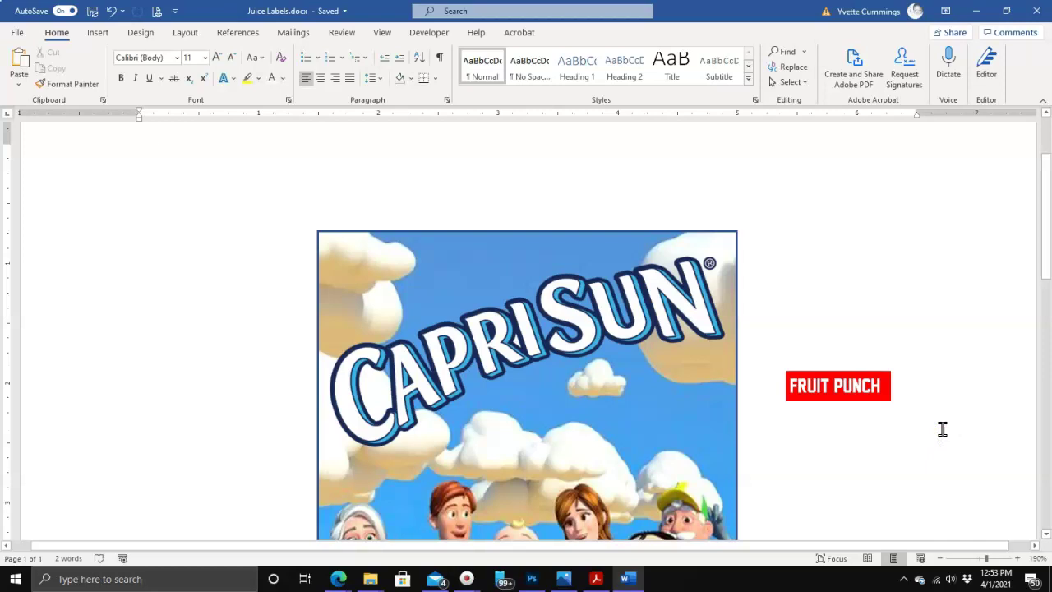
# Step: Group the FRUIT PUNCH text box with the red rectangle and place the banner on the label beneath the logo's SUN letters
pyautogui.click(838, 384)
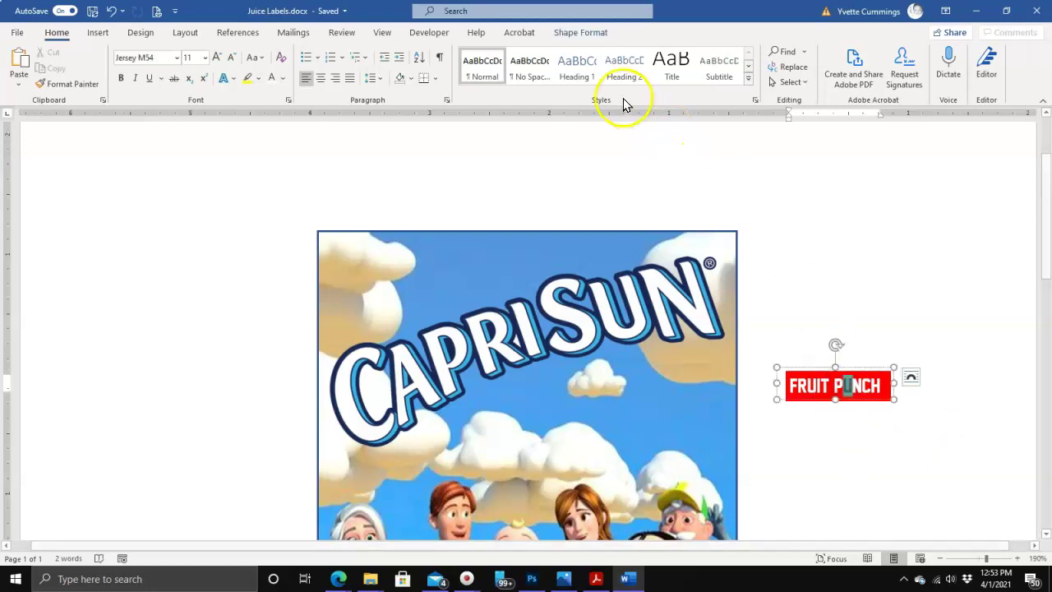
pyautogui.click(566, 31)
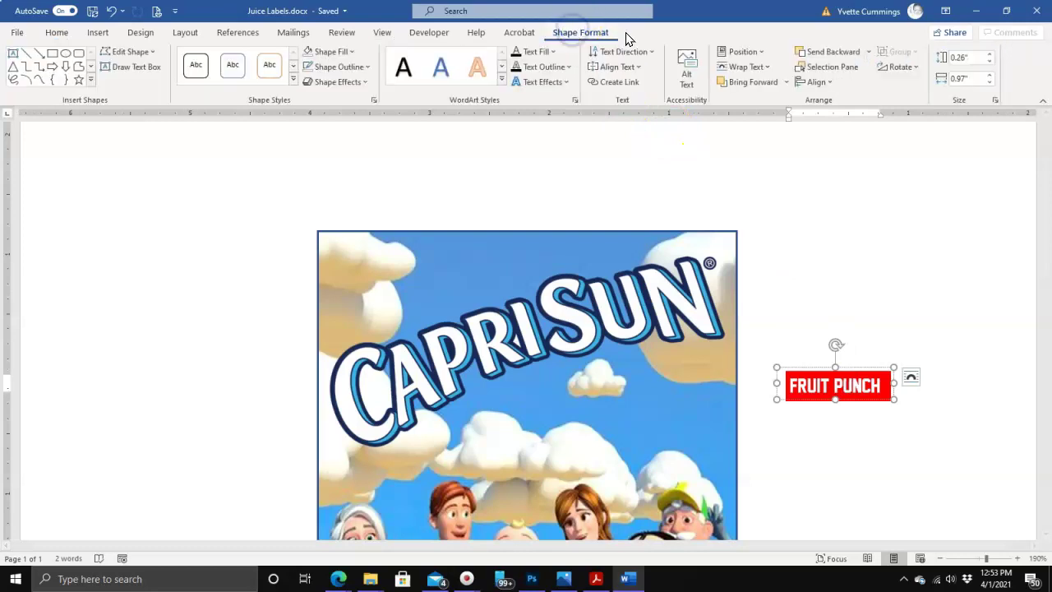
pyautogui.click(850, 69)
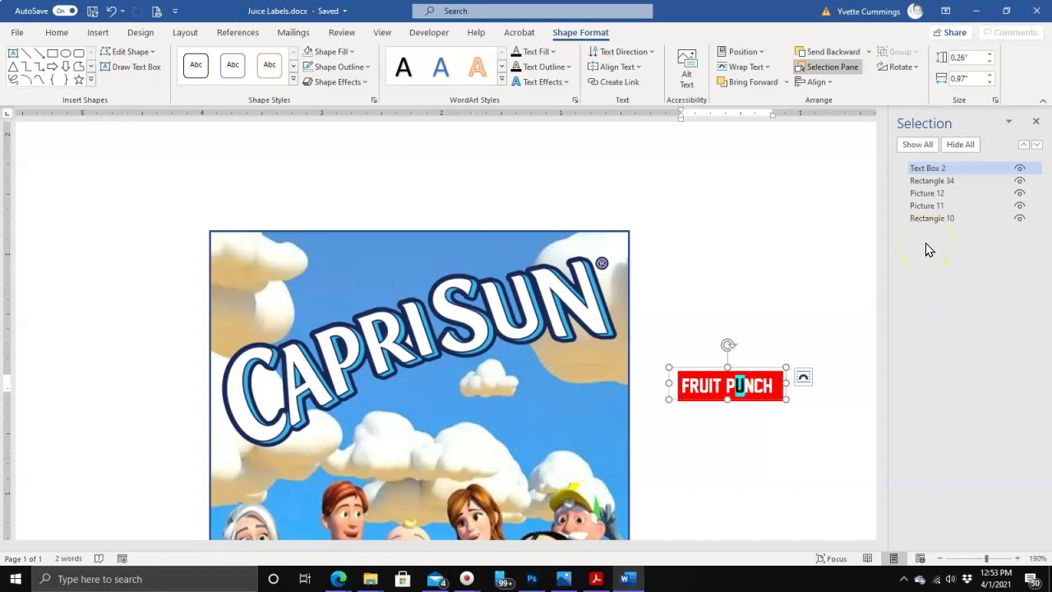
pyautogui.keyDown('ctrl'); pyautogui.click(920, 181); pyautogui.keyUp('ctrl')
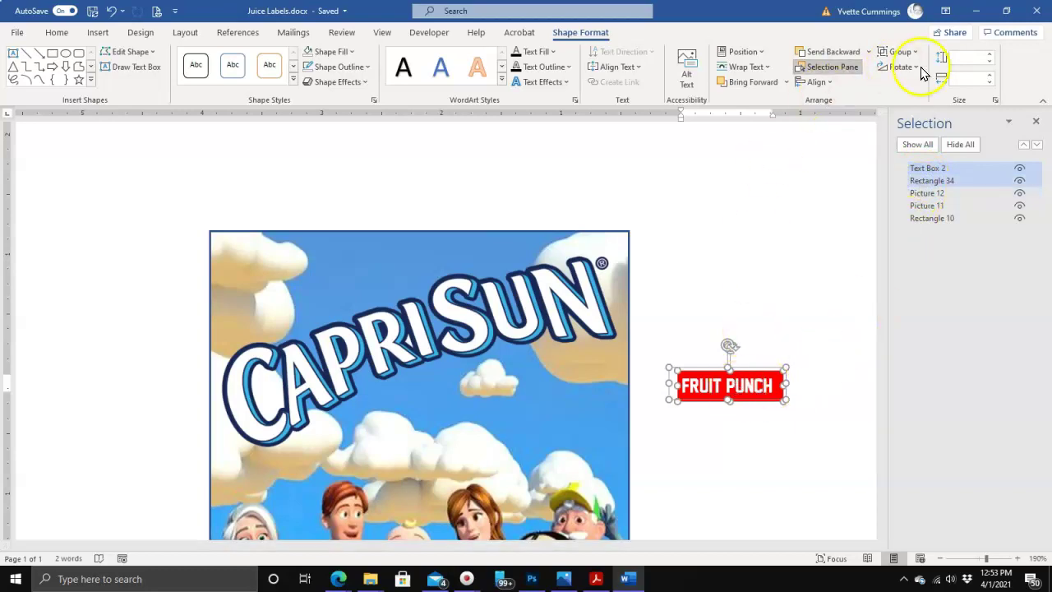
pyautogui.click(917, 52)
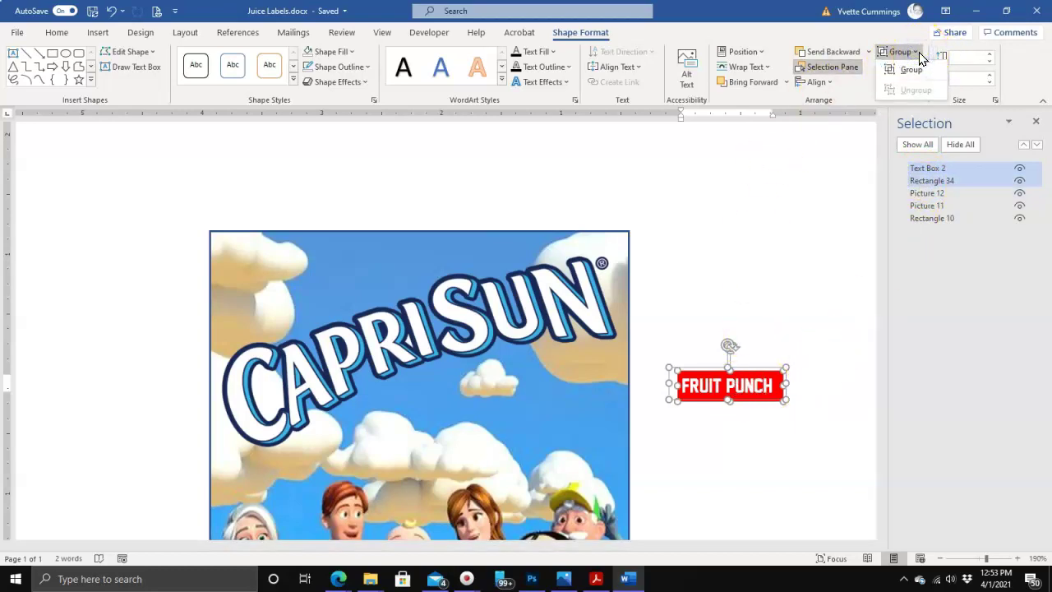
pyautogui.click(913, 72)
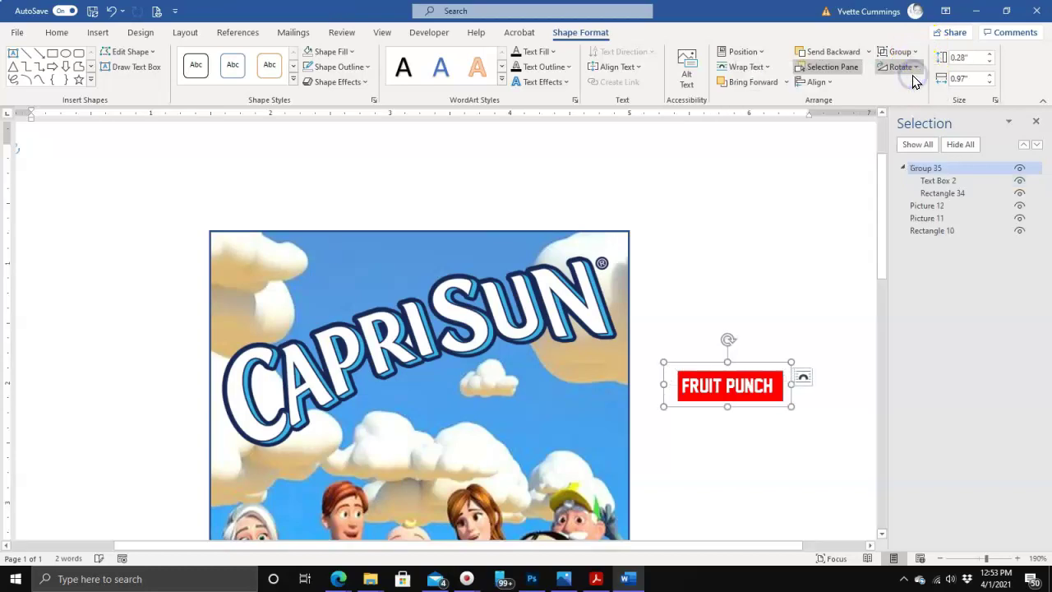
pyautogui.moveTo(687, 374); pyautogui.dragTo(545, 354)
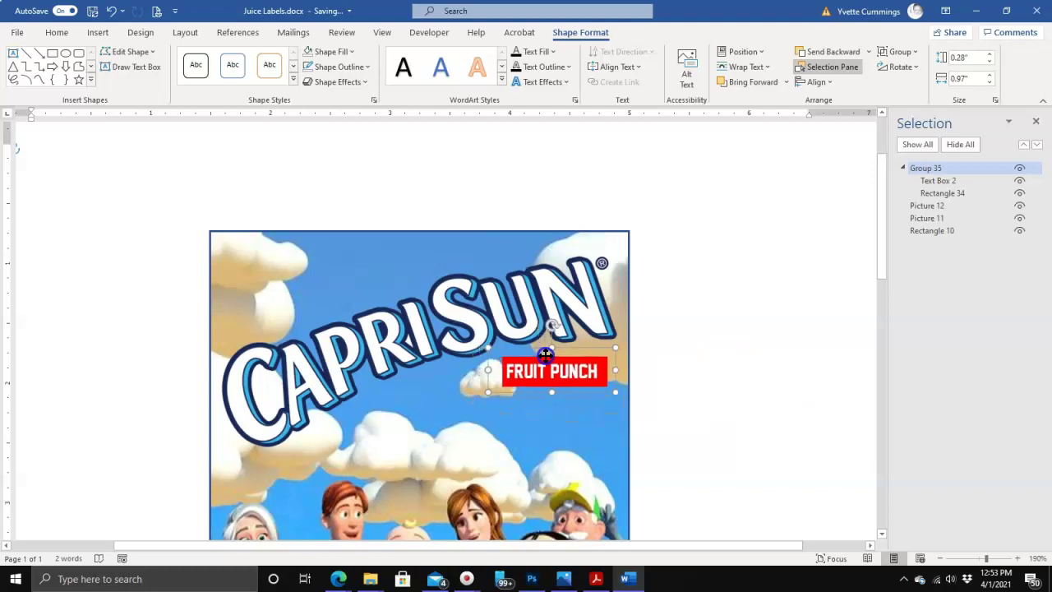
pyautogui.click(669, 403)
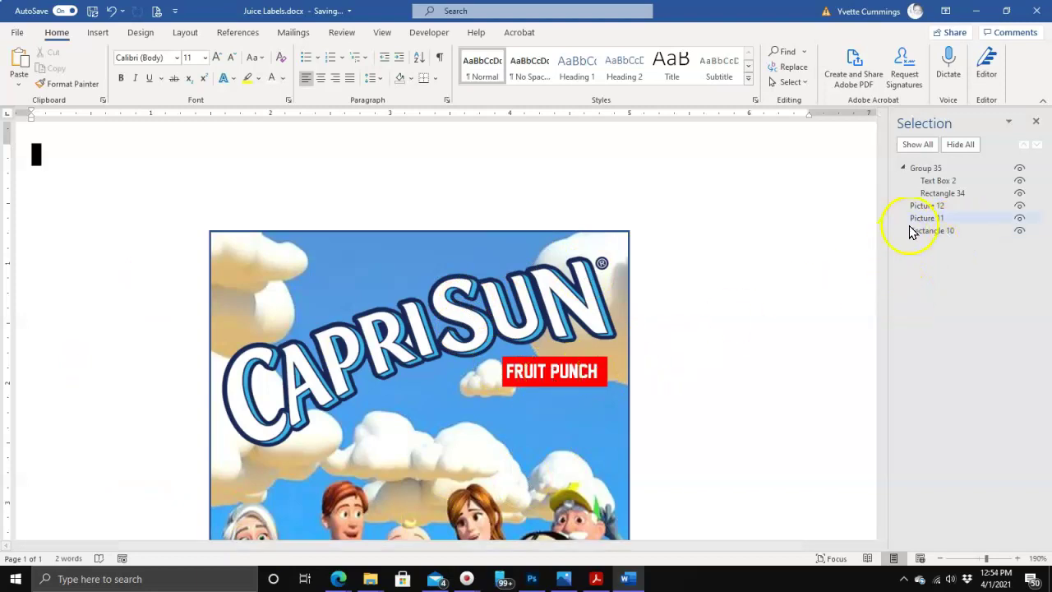
# Step: Group the FRUIT PUNCH banner, both pictures and the background rectangle into a single label object
pyautogui.click(920, 170)
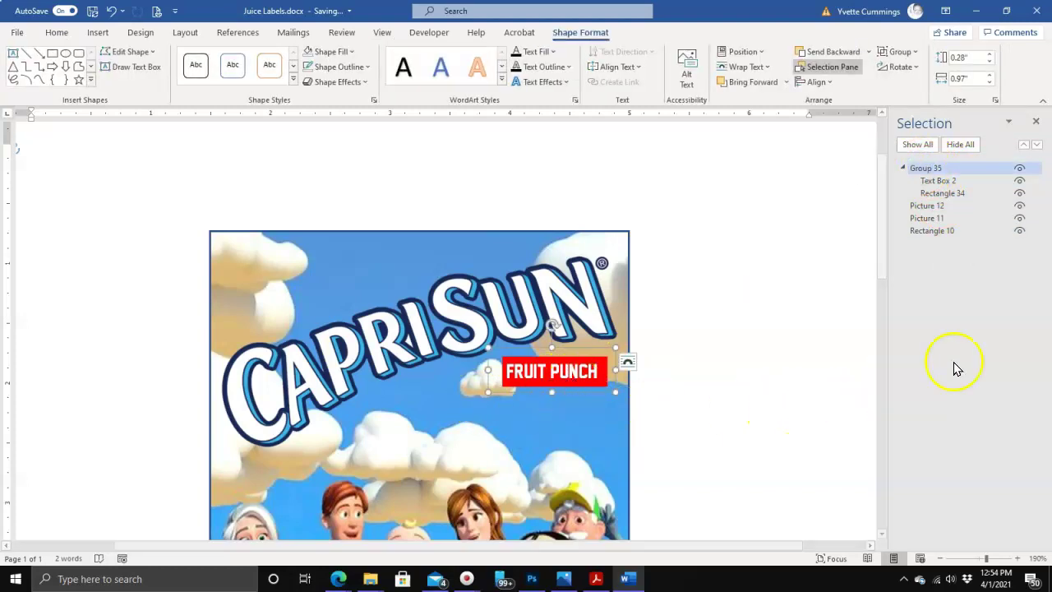
pyautogui.keyDown('ctrl'); pyautogui.click(927, 205); pyautogui.keyUp('ctrl')
pyautogui.keyDown('ctrl'); pyautogui.click(923, 219); pyautogui.keyUp('ctrl')
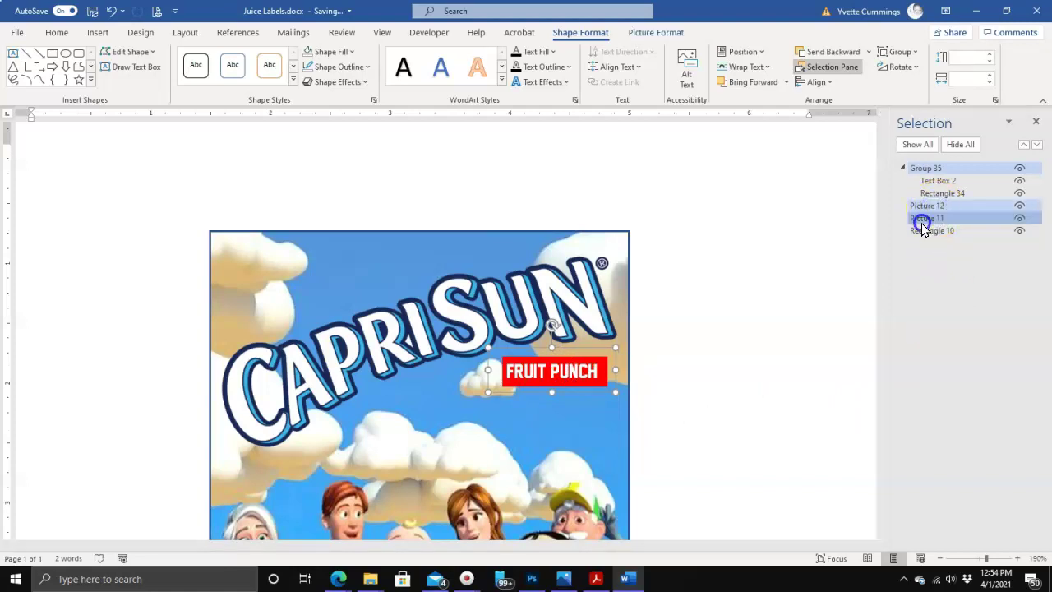
pyautogui.keyDown('ctrl'); pyautogui.click(922, 232); pyautogui.keyUp('ctrl')
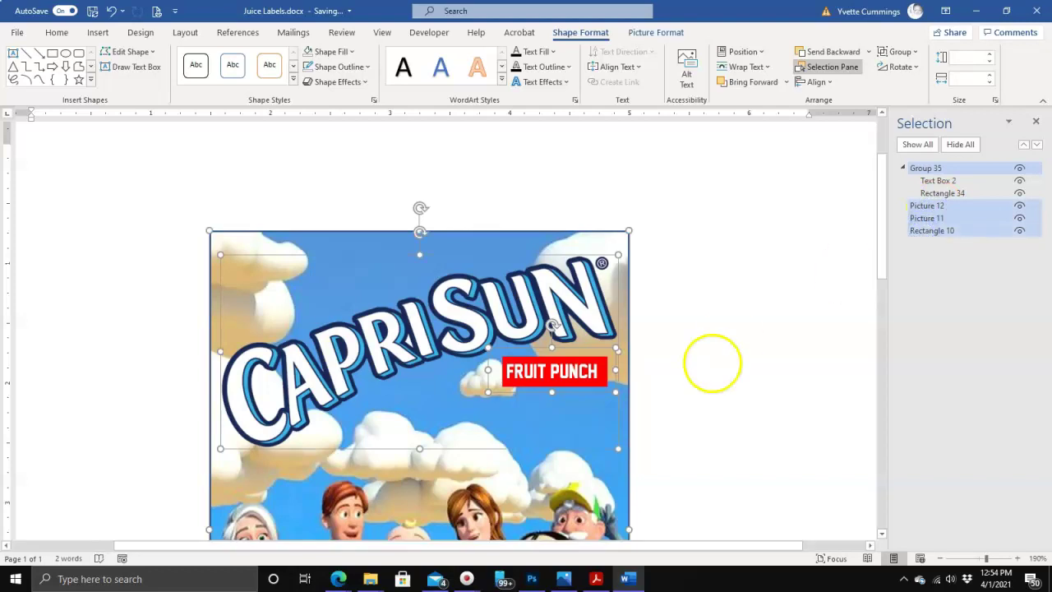
pyautogui.scroll(-3, 419, 328)
pyautogui.scroll(3, 419, 329)
pyautogui.scroll(-5, 419, 328)
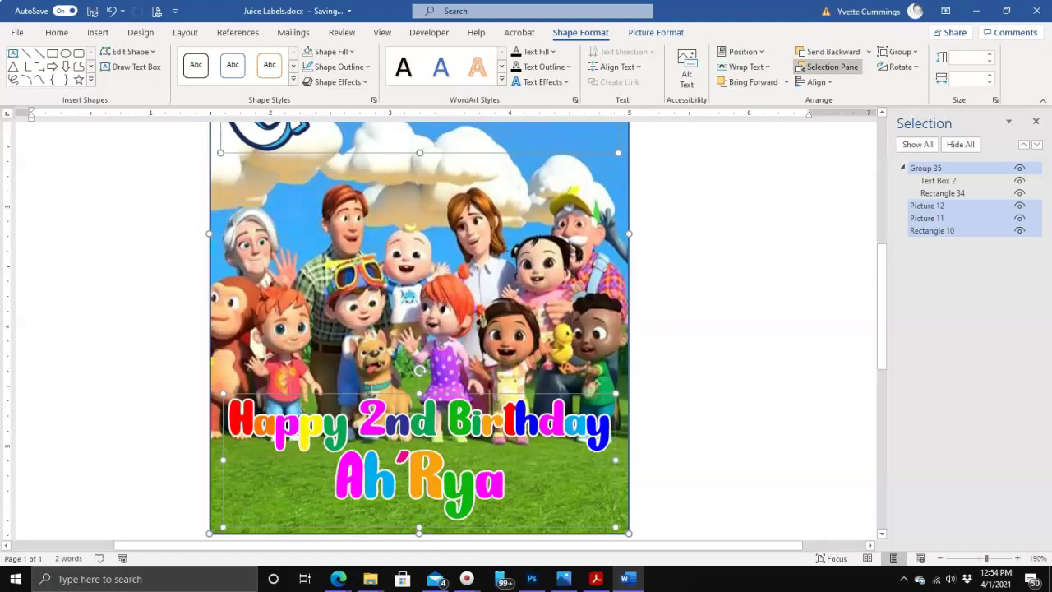
pyautogui.scroll(2, 419, 329)
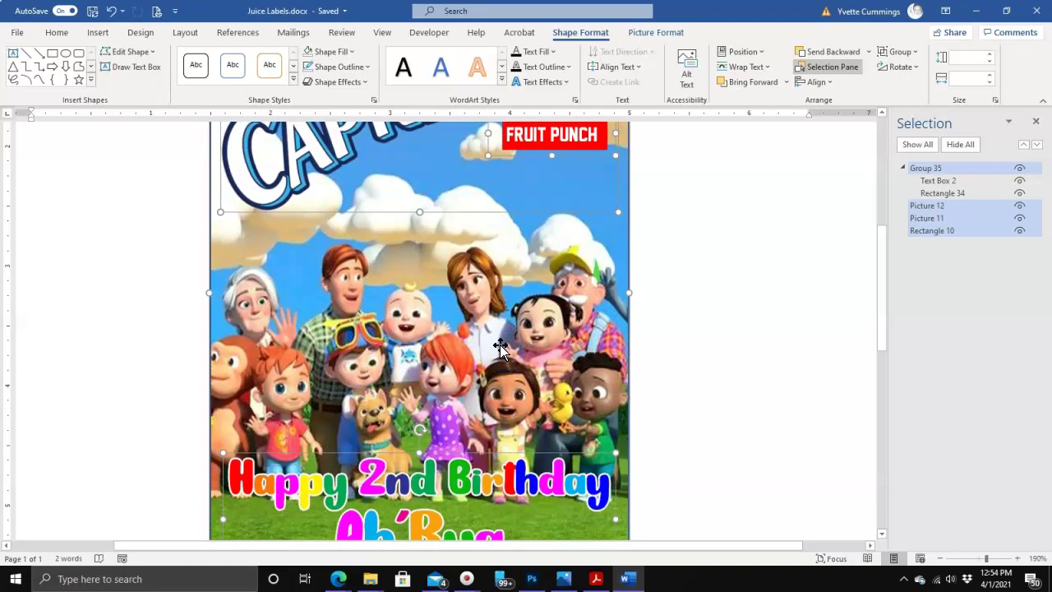
pyautogui.keyDown('ctrl'); pyautogui.click(449, 346); pyautogui.keyUp('ctrl')
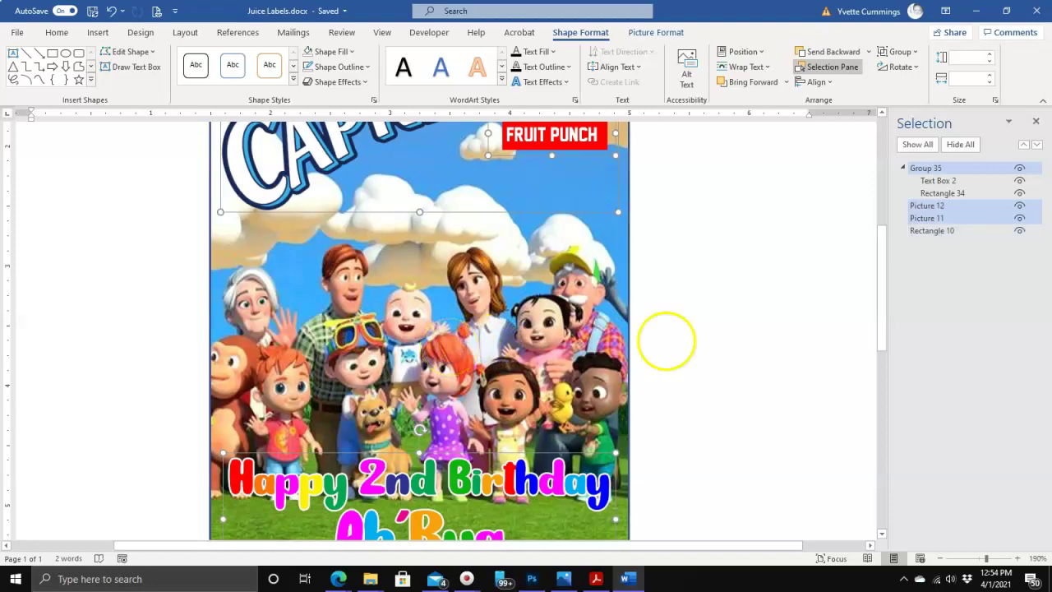
pyautogui.keyDown('ctrl'); pyautogui.click(945, 234); pyautogui.keyUp('ctrl')
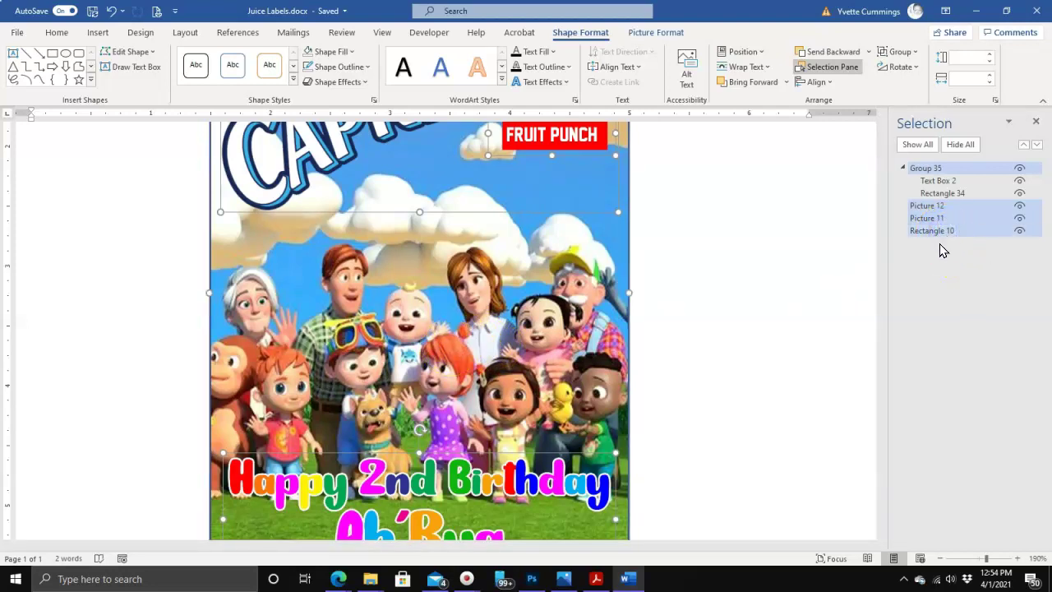
pyautogui.click(933, 345)
pyautogui.click(910, 52)
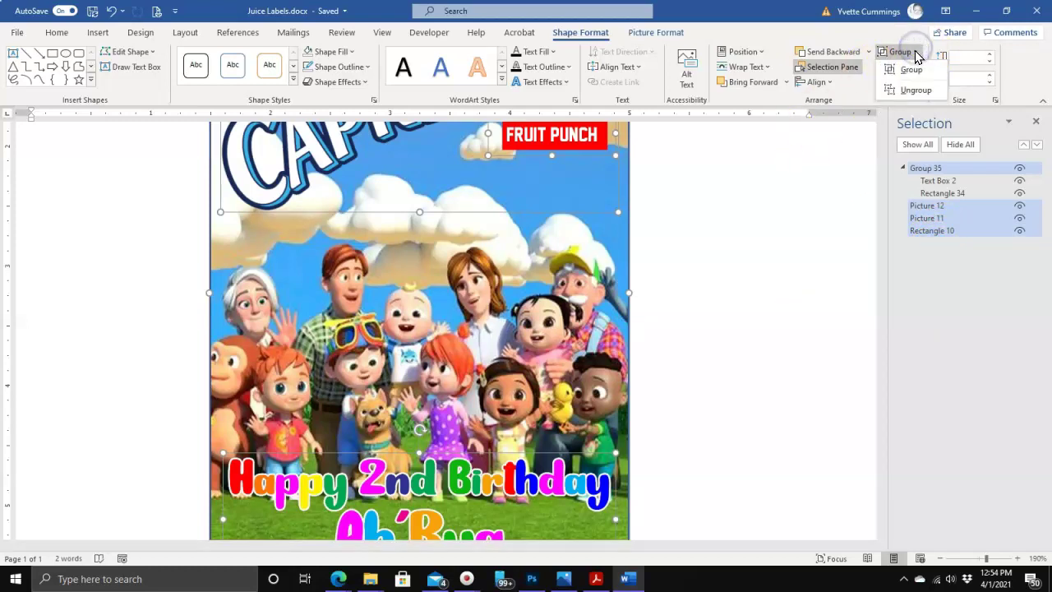
pyautogui.click(910, 71)
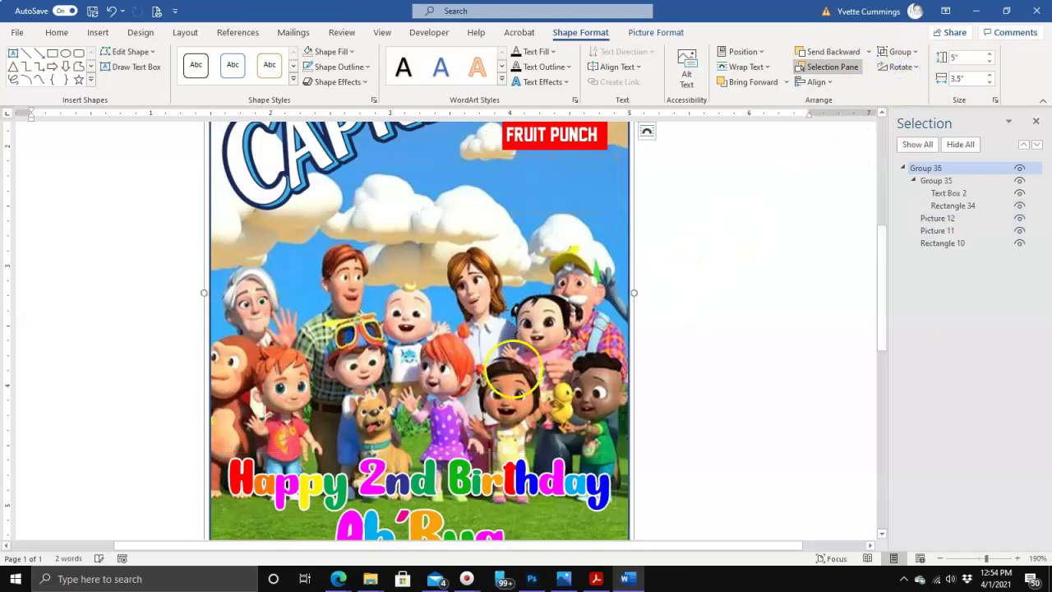
# Step: Center the grouped label horizontally on the page and close the Selection pane
pyautogui.scroll(3, 513, 370)
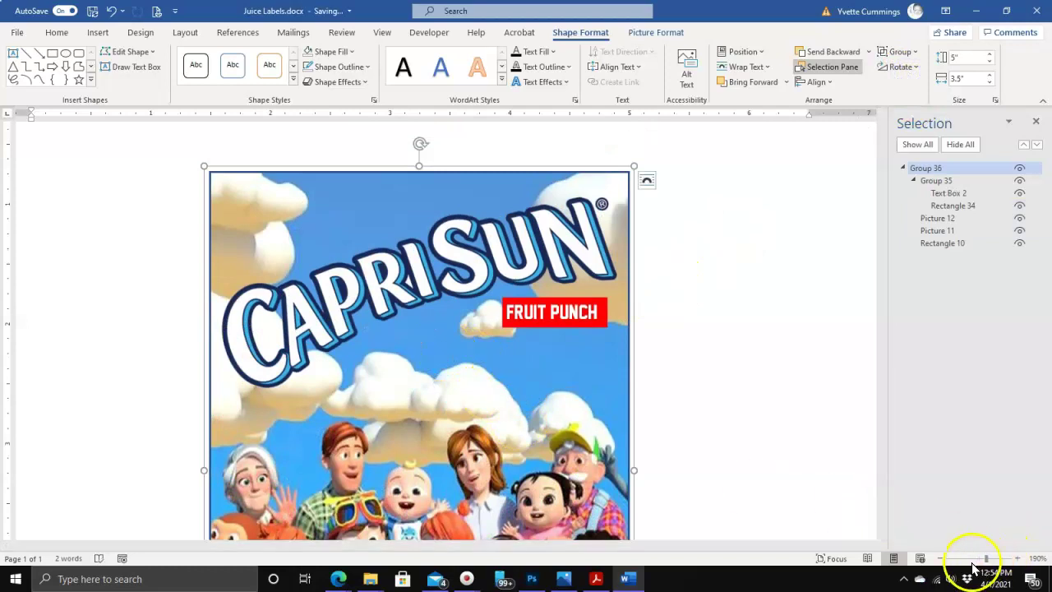
pyautogui.click(940, 558)
pyautogui.click(941, 559)
pyautogui.click(941, 559)
pyautogui.click(941, 558)
pyautogui.click(941, 558)
pyautogui.click(940, 559)
pyautogui.click(940, 558)
pyautogui.click(940, 559)
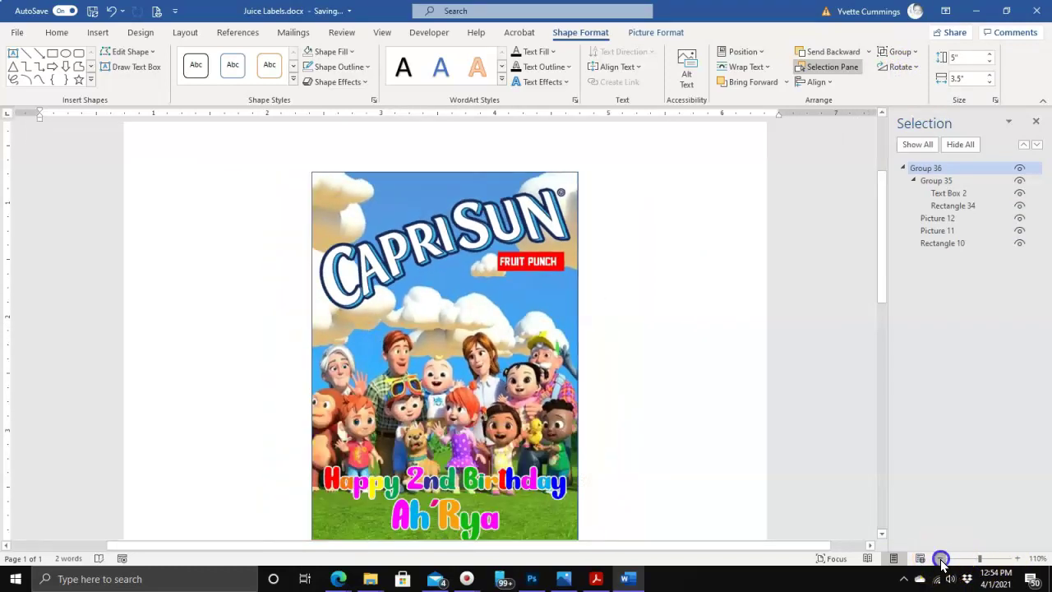
pyautogui.moveTo(537, 303); pyautogui.dragTo(485, 351)
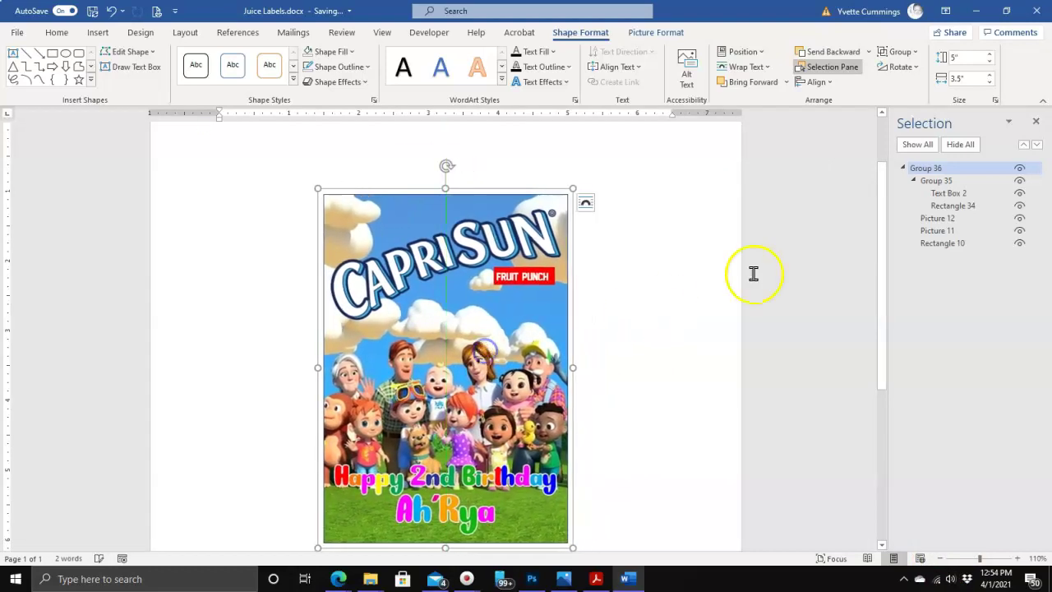
pyautogui.click(1036, 123)
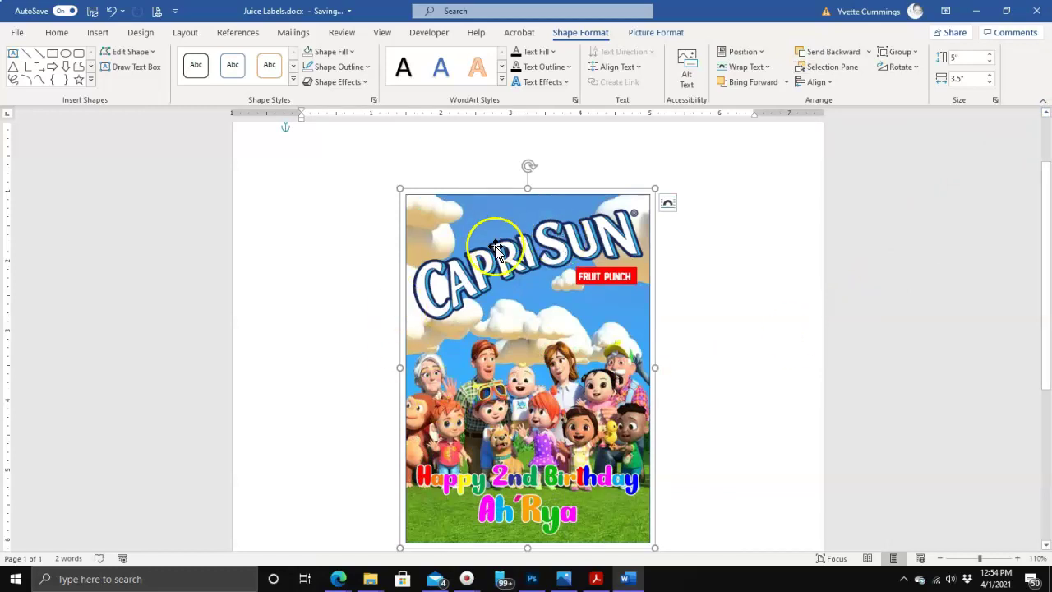
# Step: Save a copy of the document as CapriSun Labels.docx in the DEMOS folder, replacing the existing file
pyautogui.click(15, 33)
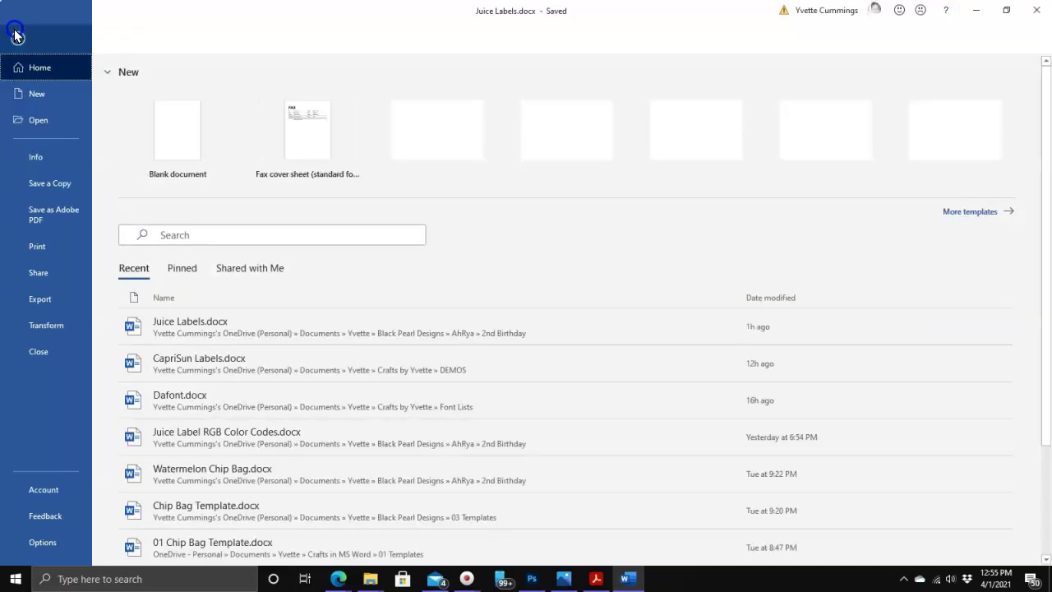
pyautogui.click(40, 180)
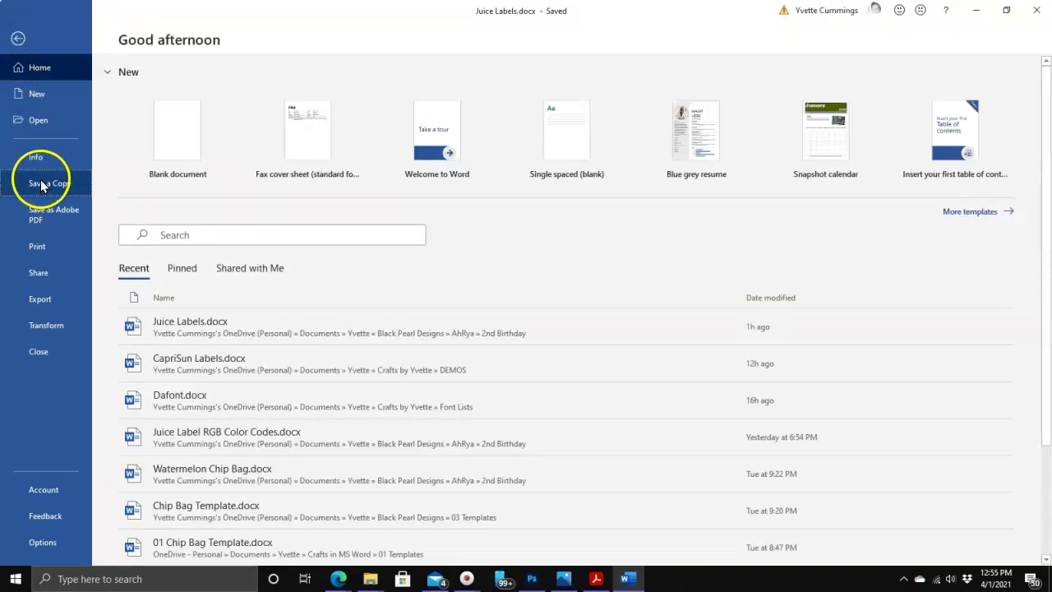
pyautogui.click(146, 186)
pyautogui.click(166, 315)
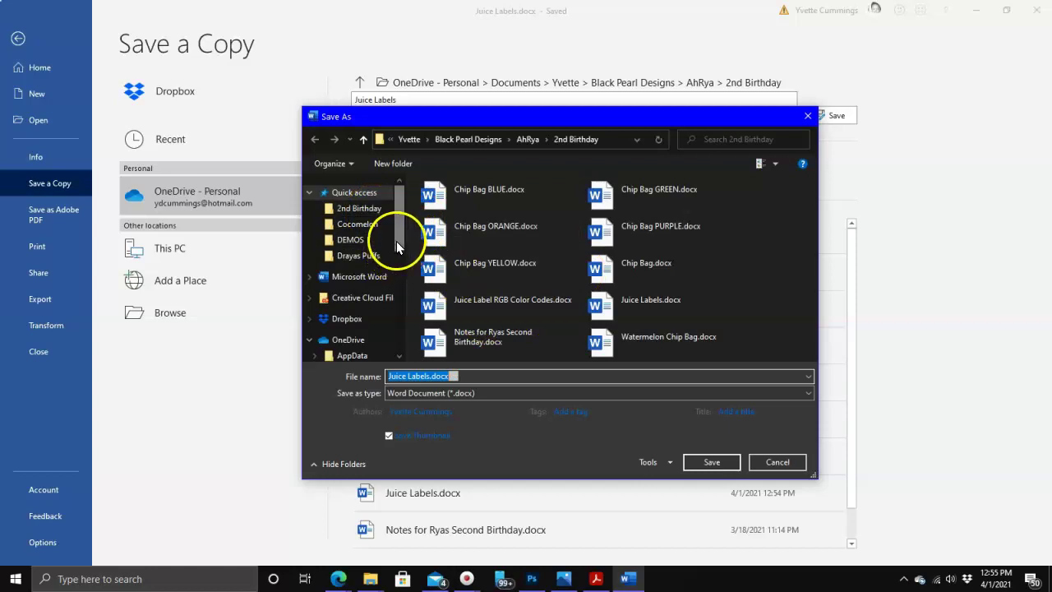
pyautogui.click(350, 239)
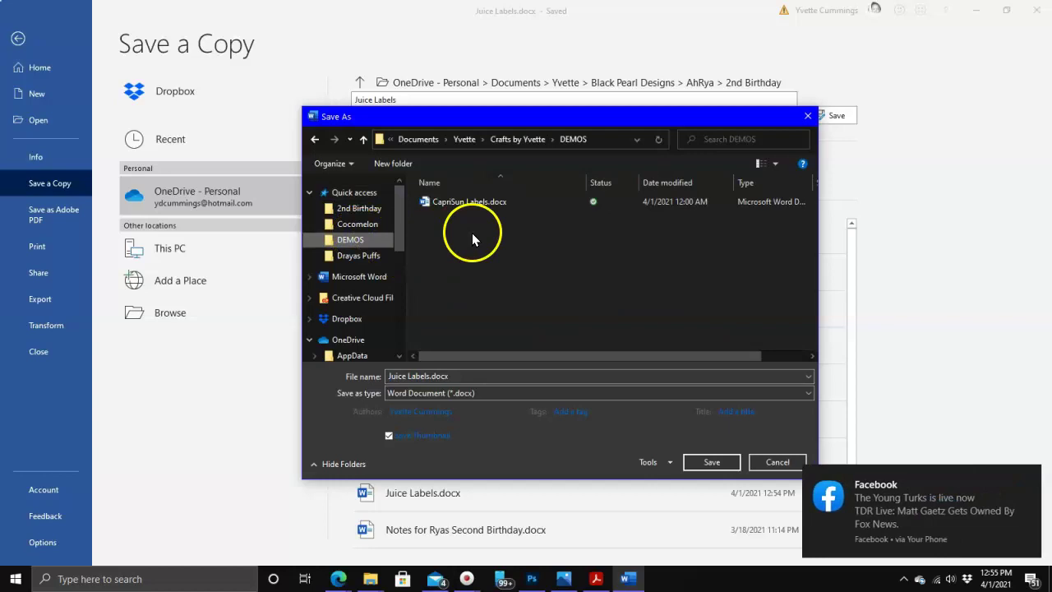
pyautogui.click(473, 203)
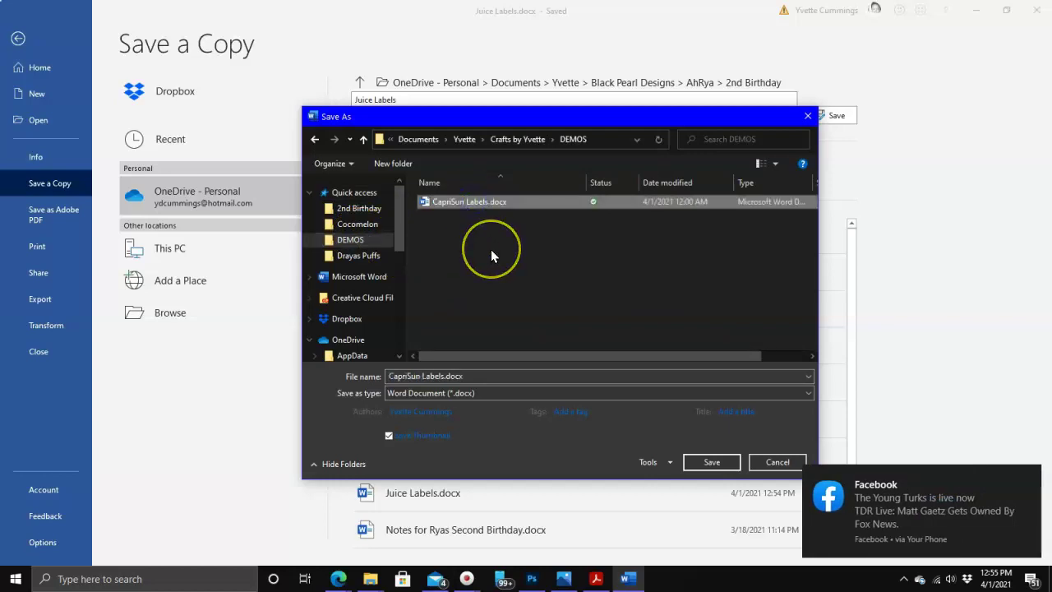
pyautogui.click(713, 462)
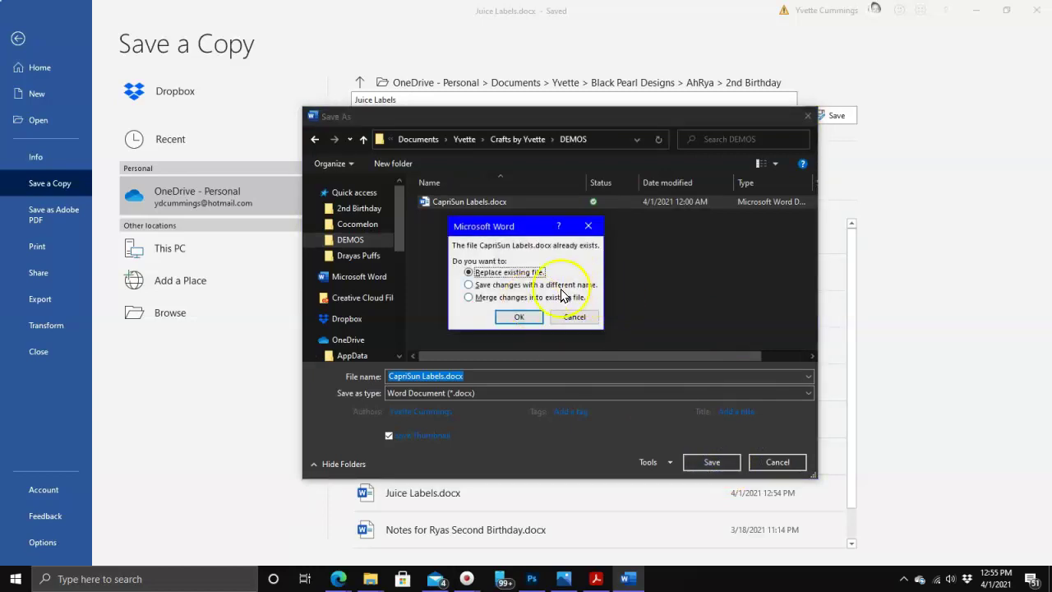
pyautogui.click(520, 315)
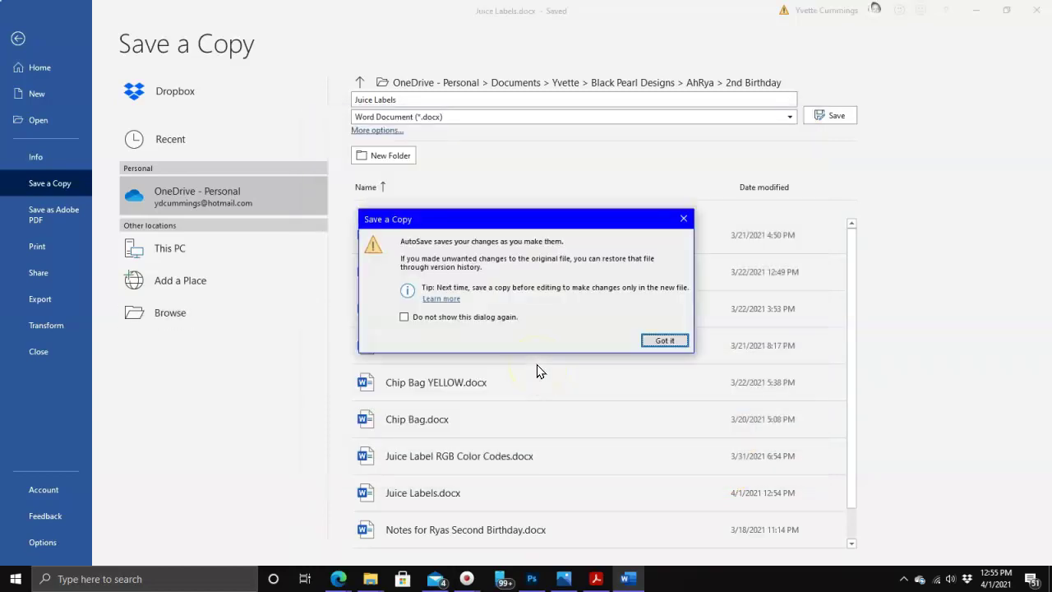
pyautogui.click(666, 341)
pyautogui.moveTo(650, 367); pyautogui.dragTo(692, 362)
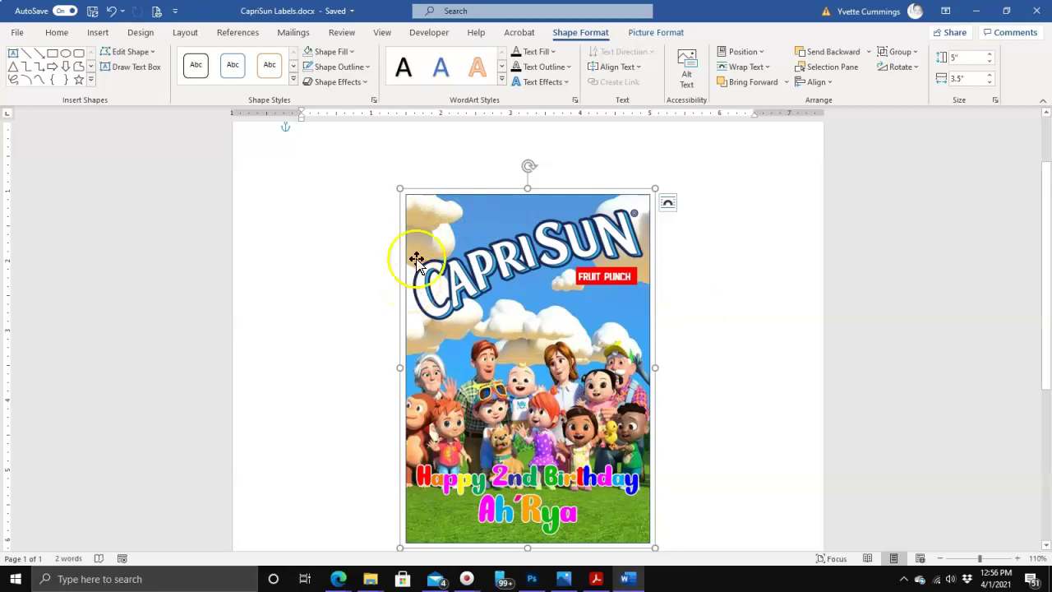
# Step: Create an Adobe PDF named CapriSun Labels.pdf in the DEMOS folder, replacing the existing file, and review the label in it
pyautogui.click(519, 33)
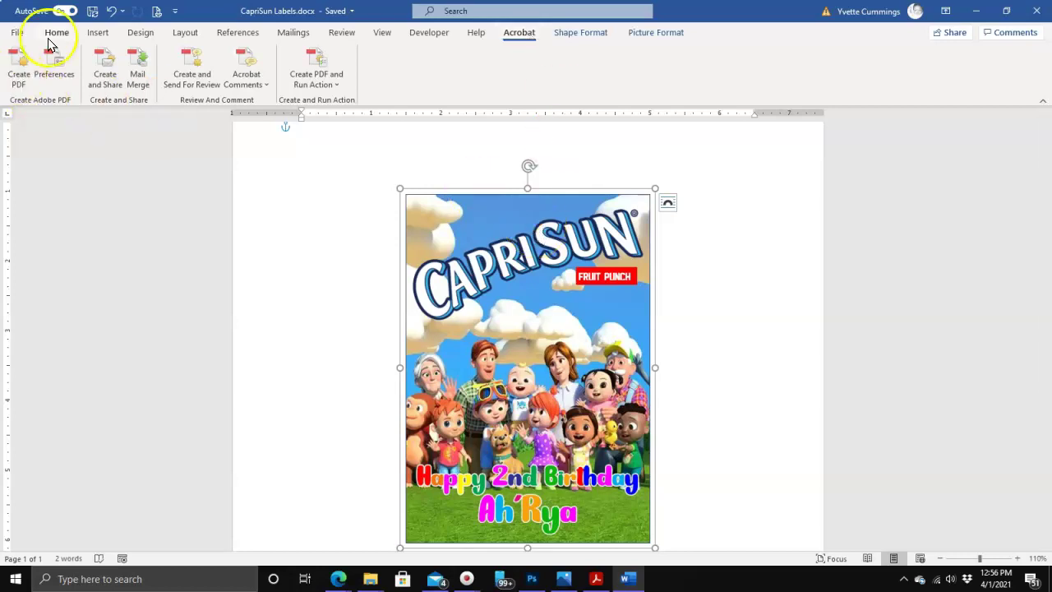
pyautogui.click(18, 35)
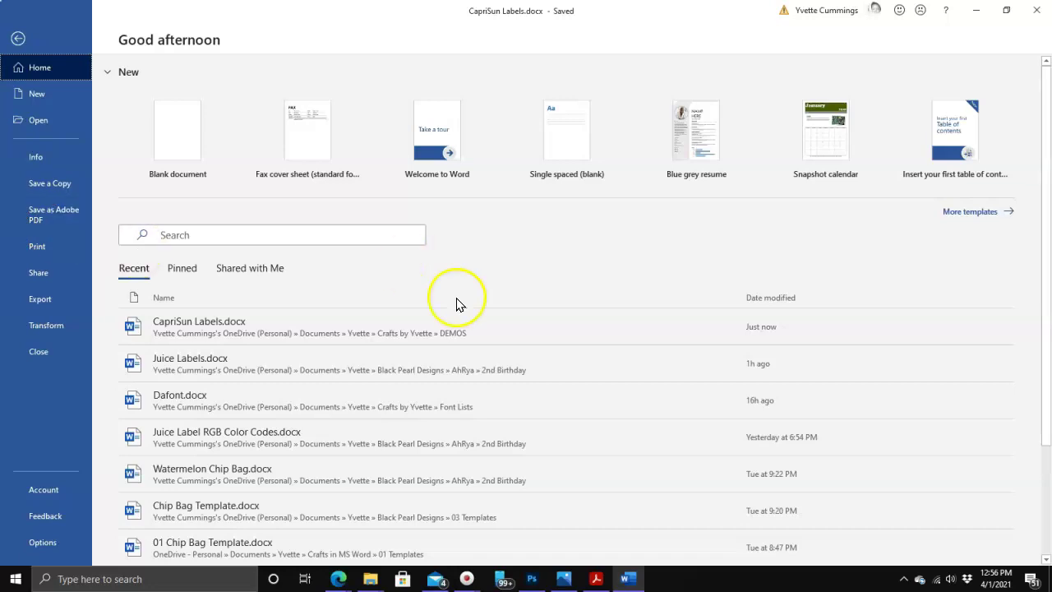
pyautogui.click(18, 39)
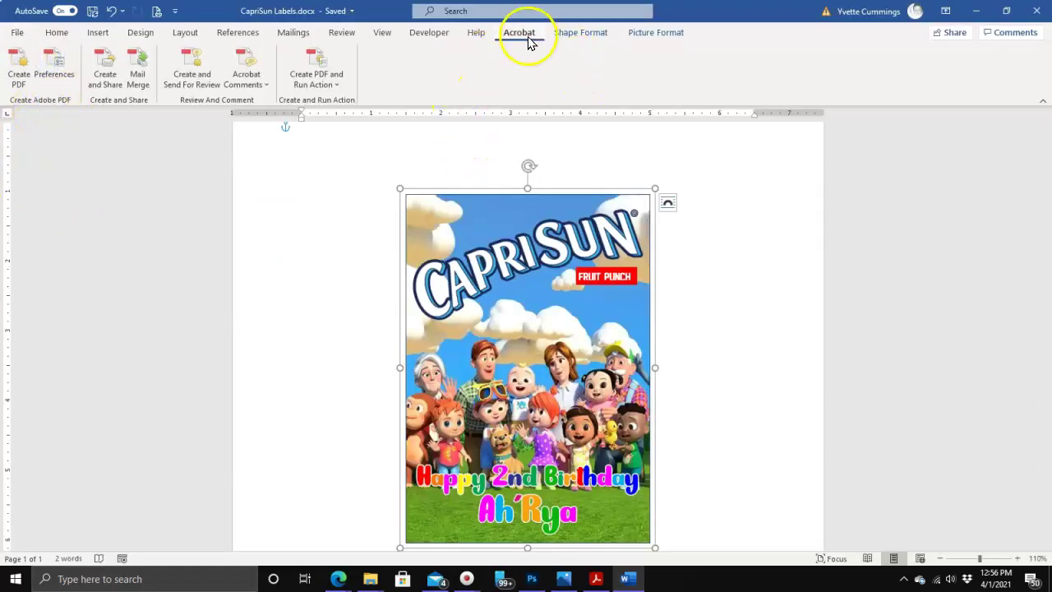
pyautogui.click(15, 69)
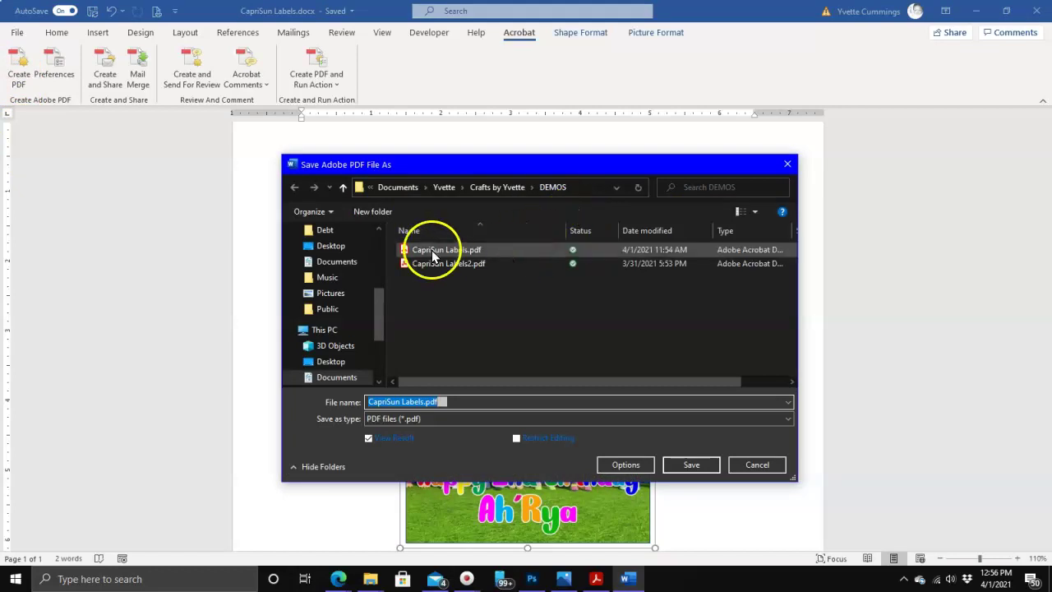
pyautogui.click(431, 250)
pyautogui.click(688, 463)
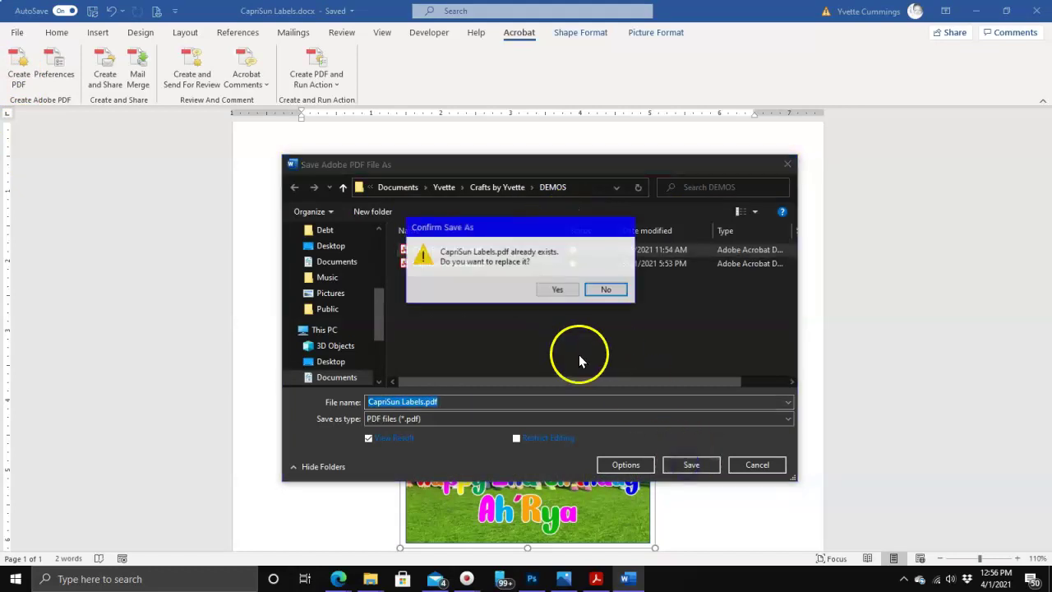
pyautogui.click(557, 290)
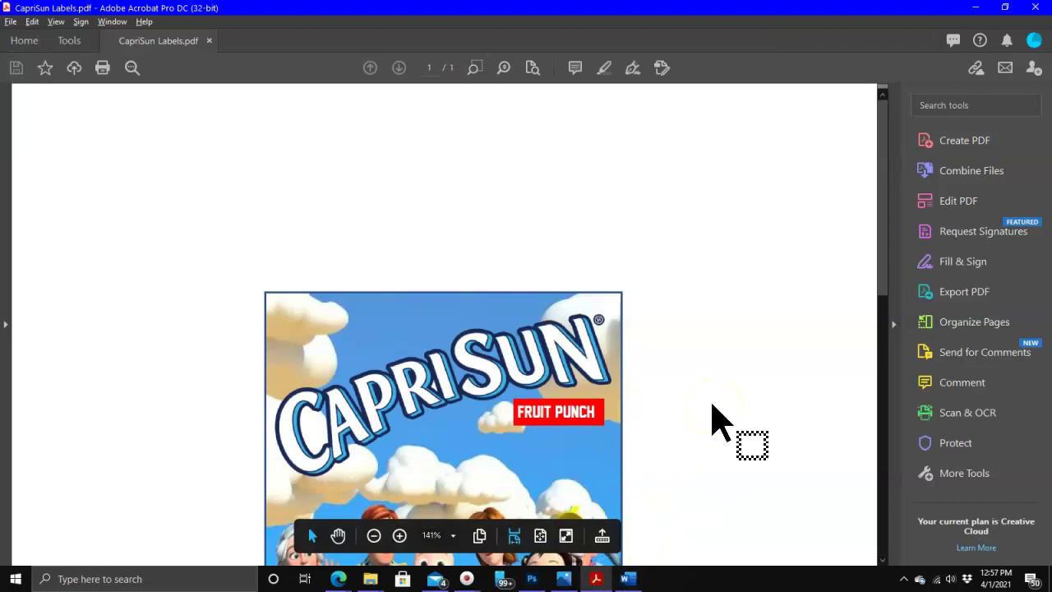
pyautogui.scroll(-3, 711, 421)
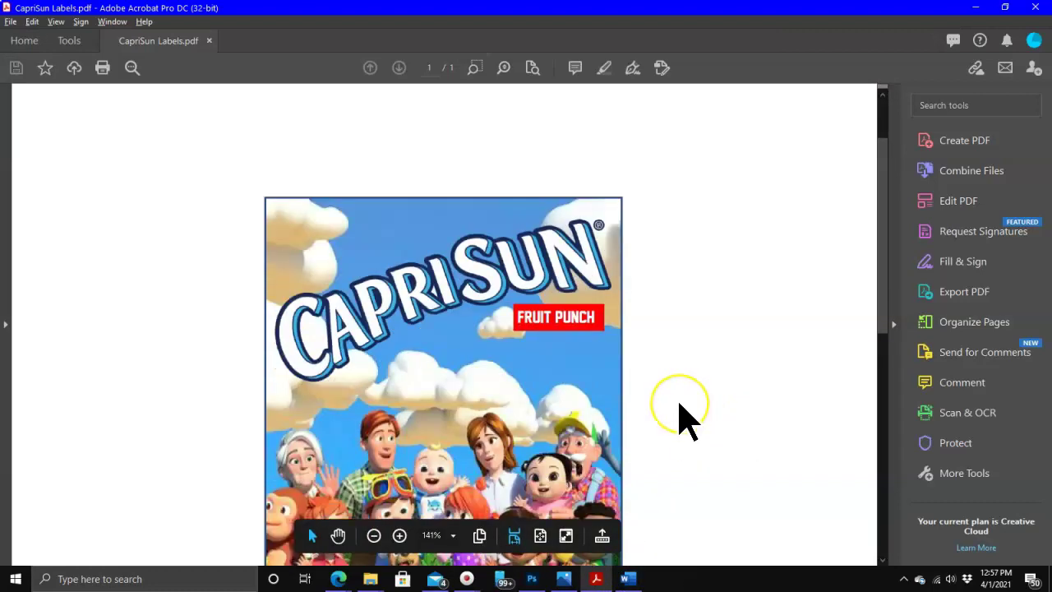
pyautogui.scroll(-1, 684, 419)
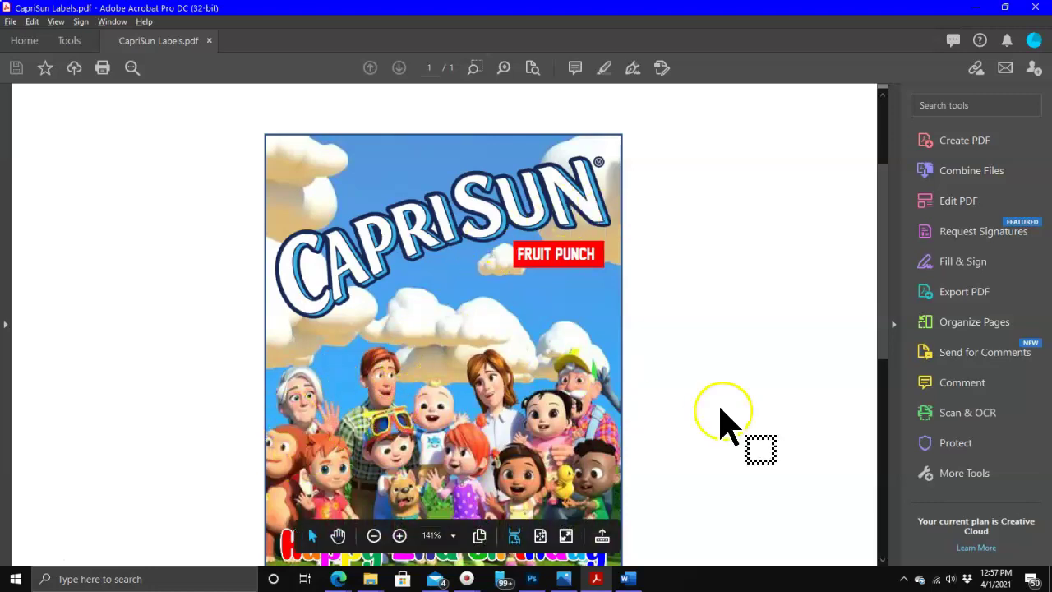
# Step: Return to the Word document, close the Selection pane and move the grouped label to the page's upper-left corner
pyautogui.click(627, 579)
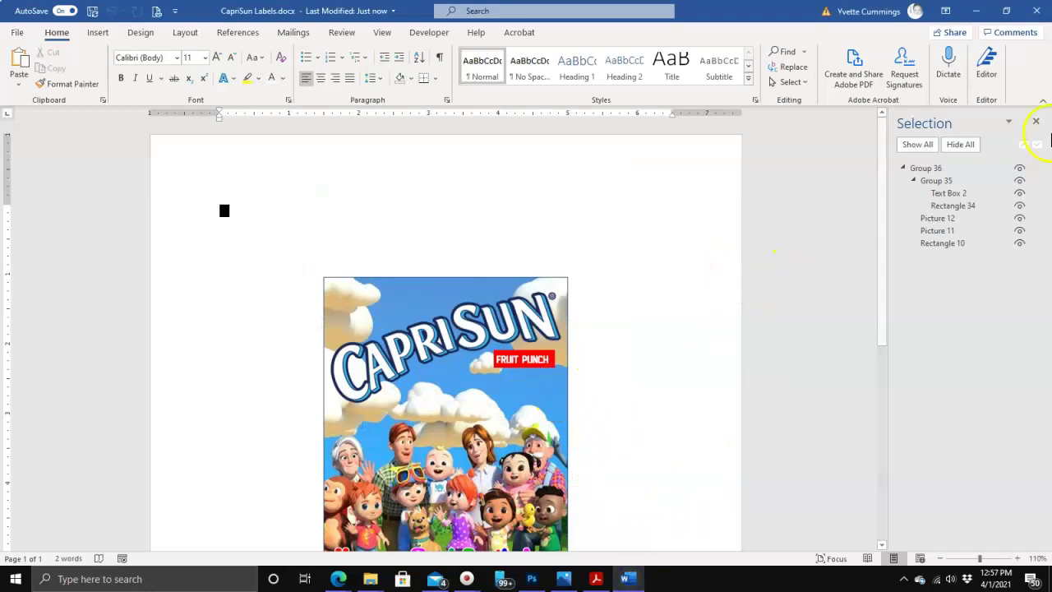
pyautogui.click(1036, 121)
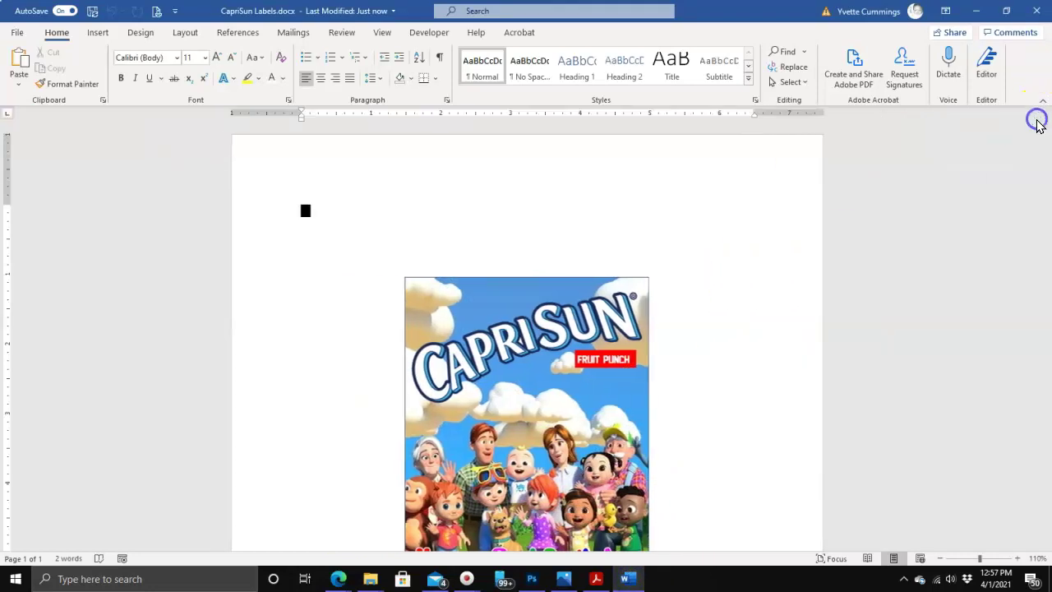
pyautogui.moveTo(534, 427); pyautogui.dragTo(411, 305)
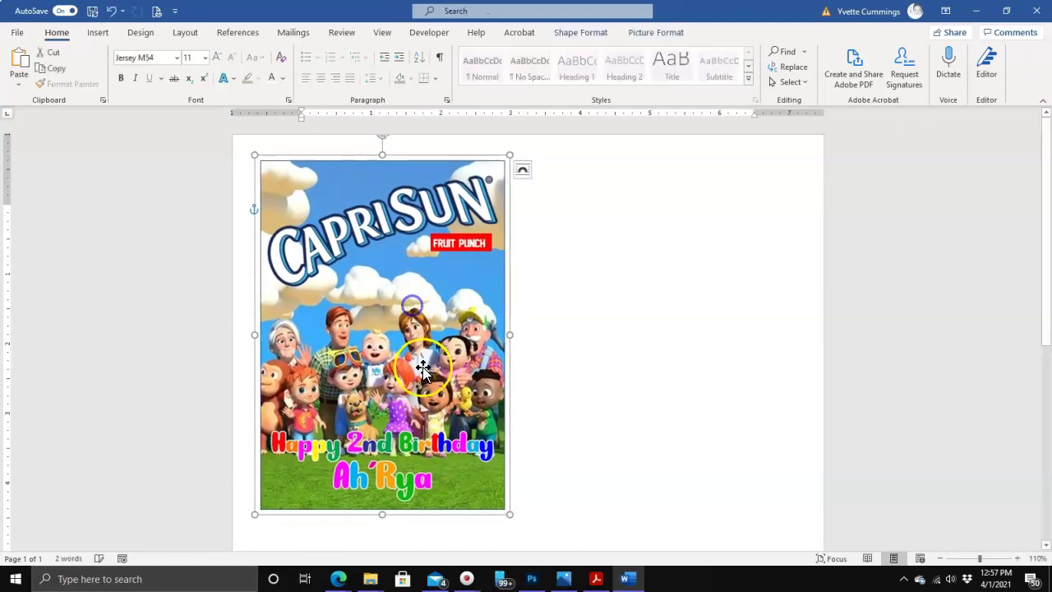
# Step: Copy the grouped Capri Sun label, paste a duplicate as an editable object, and place it to the right of the original
pyautogui.rightClick(406, 222)
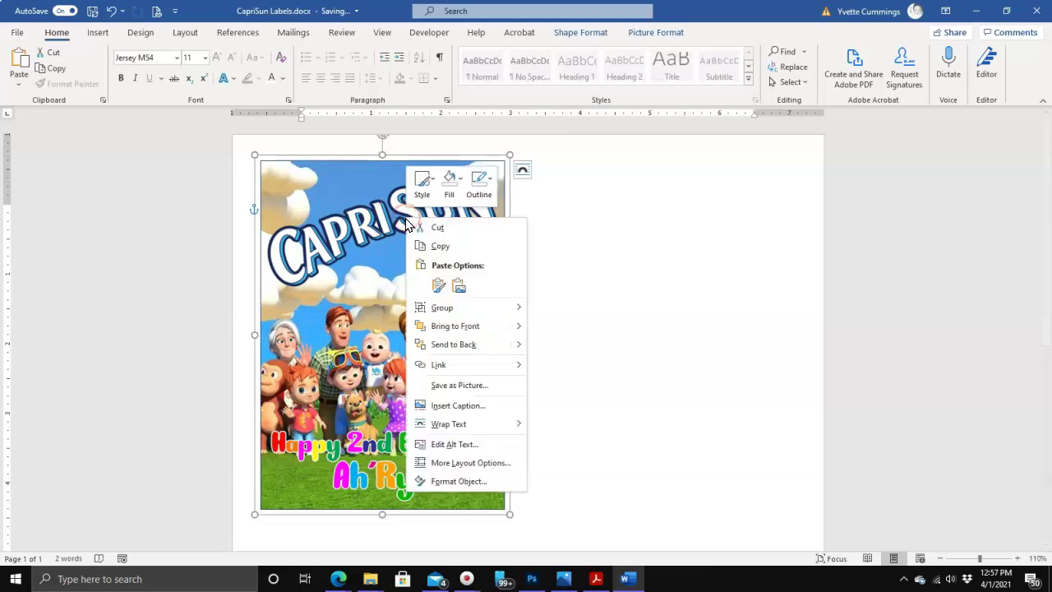
pyautogui.click(448, 246)
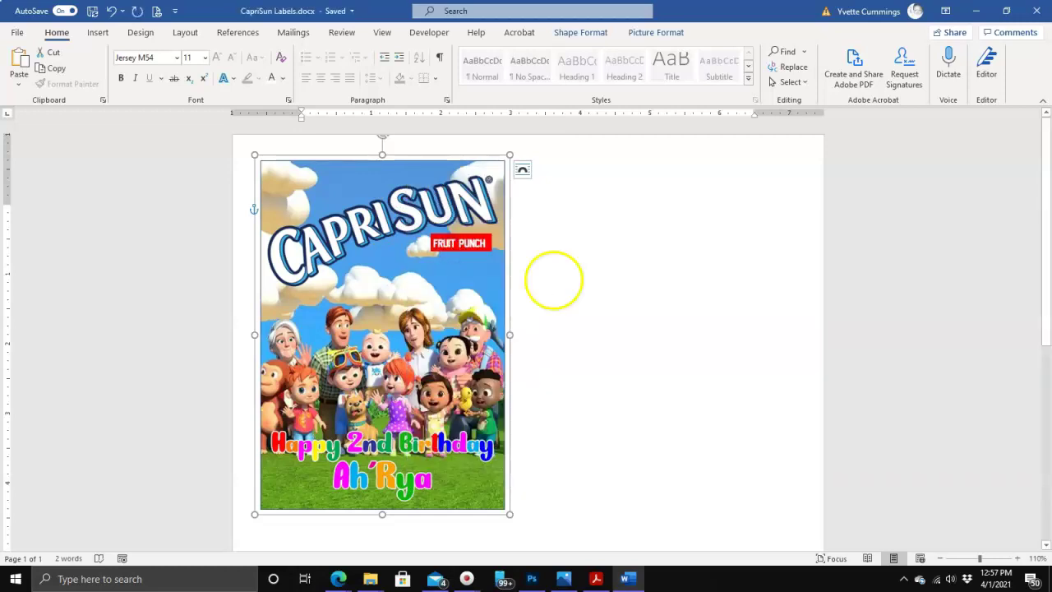
pyautogui.rightClick(604, 282)
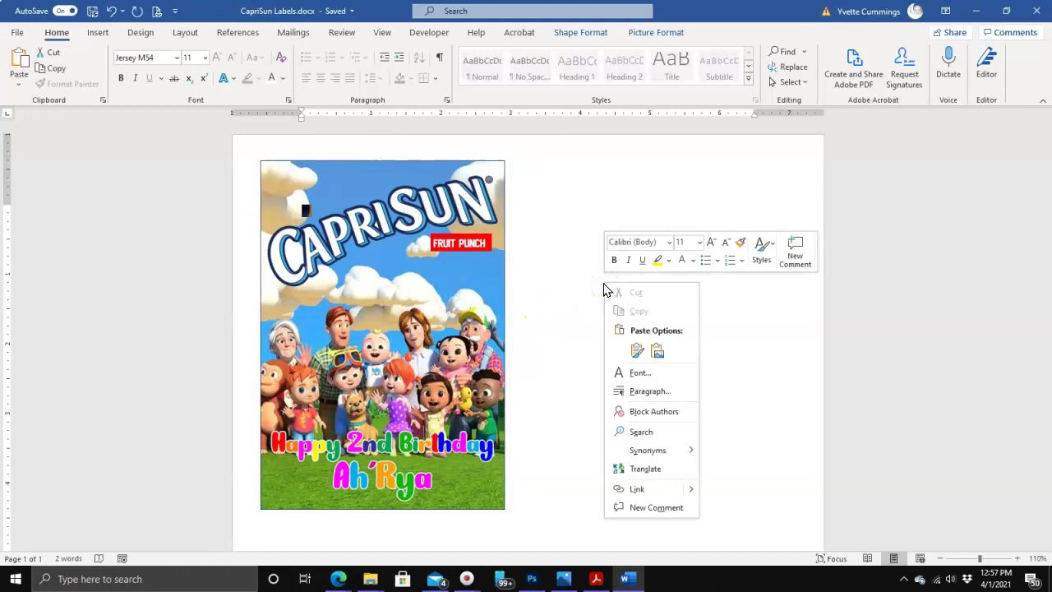
pyautogui.click(657, 358)
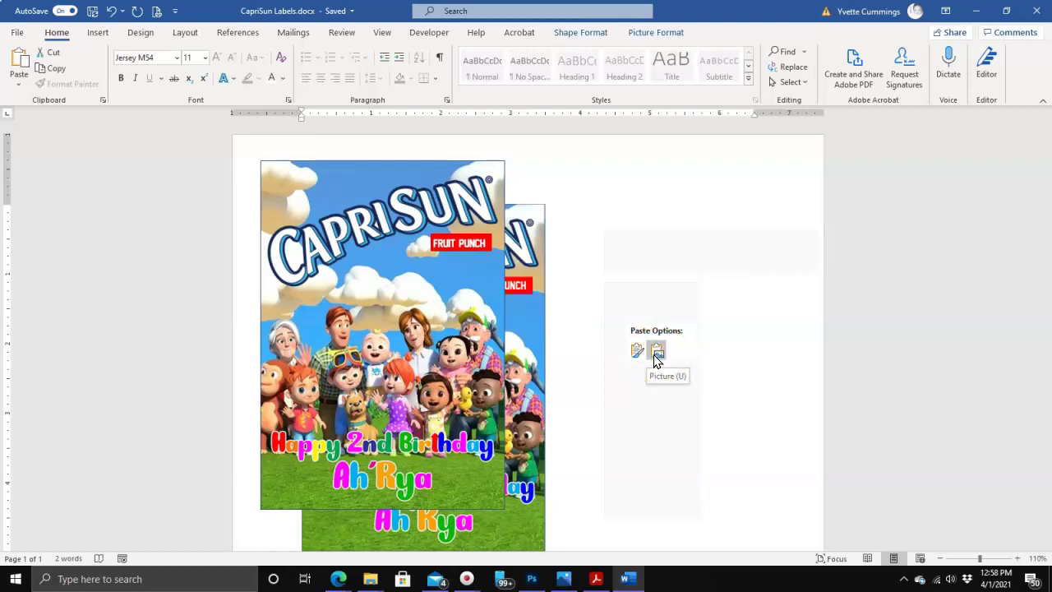
pyautogui.click(636, 351)
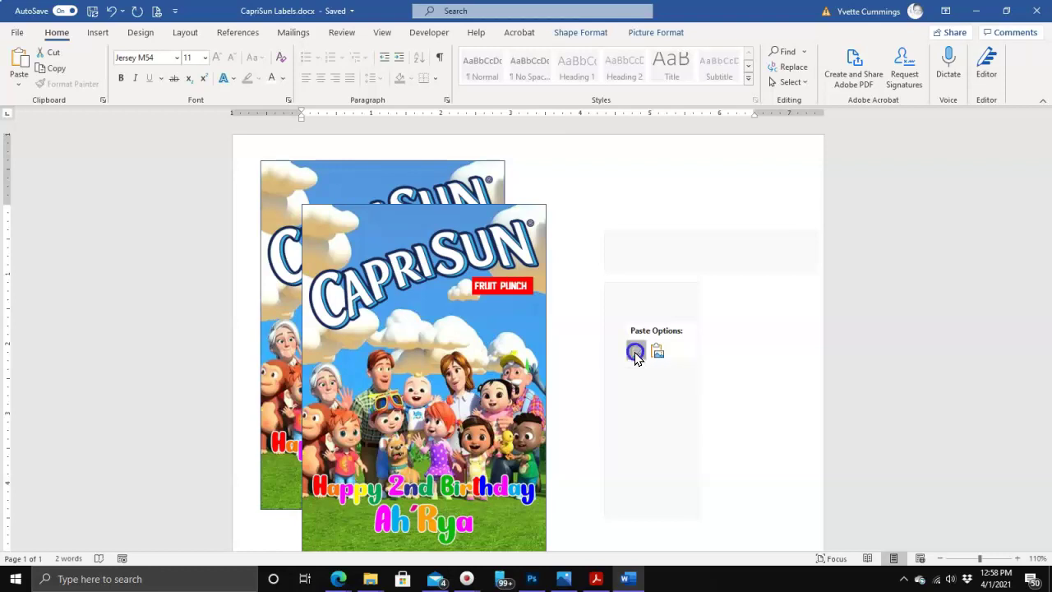
pyautogui.click(635, 354)
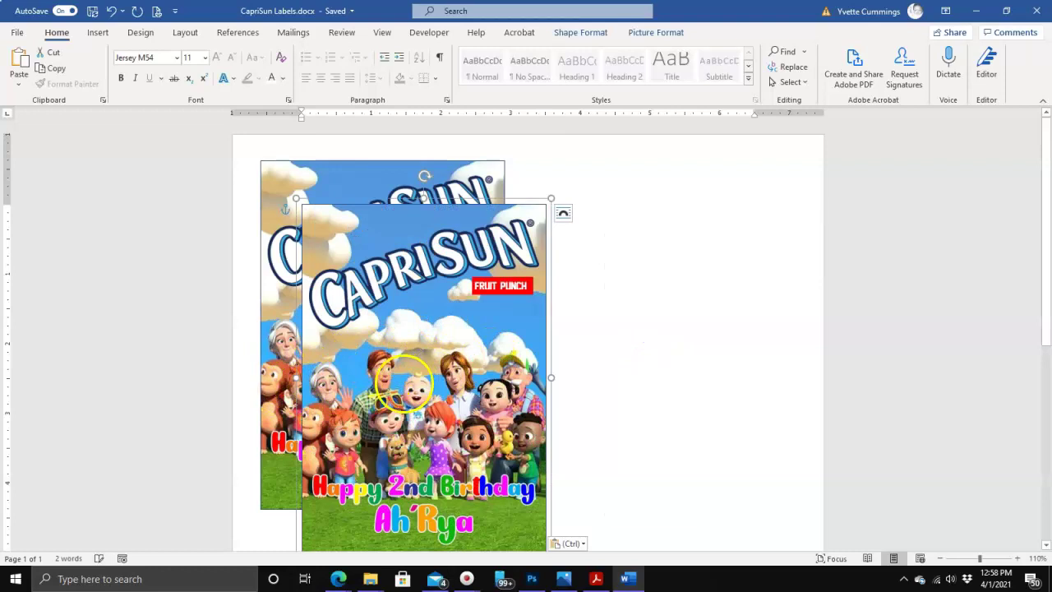
pyautogui.moveTo(421, 383); pyautogui.dragTo(660, 346)
pyautogui.click(534, 397)
# Step: Paste a third copy of the label and position it directly below the original on the lower half of the page
pyautogui.scroll(-5, 534, 398)
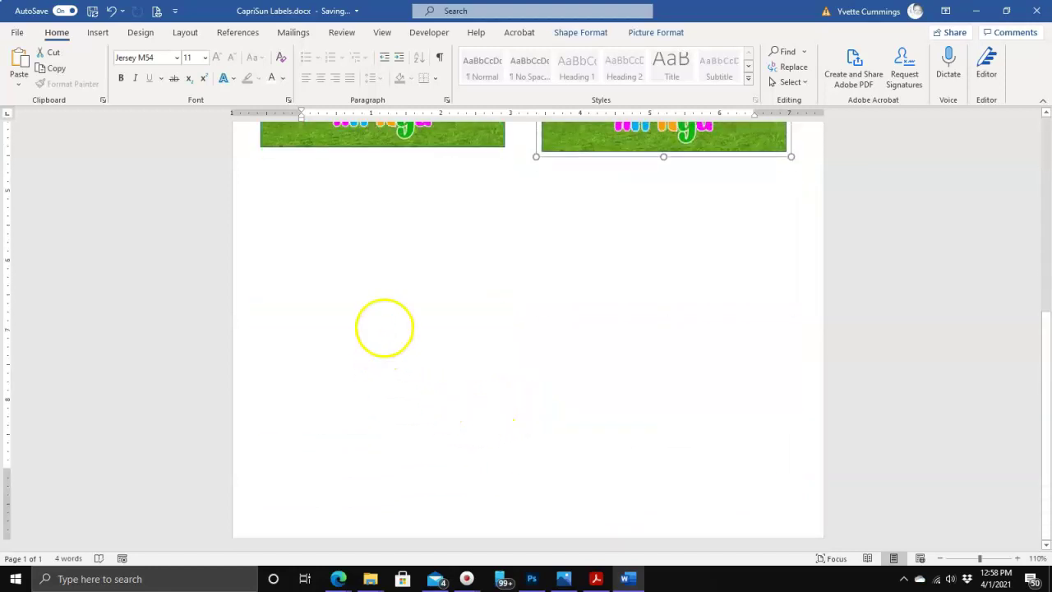
pyautogui.rightClick(384, 328)
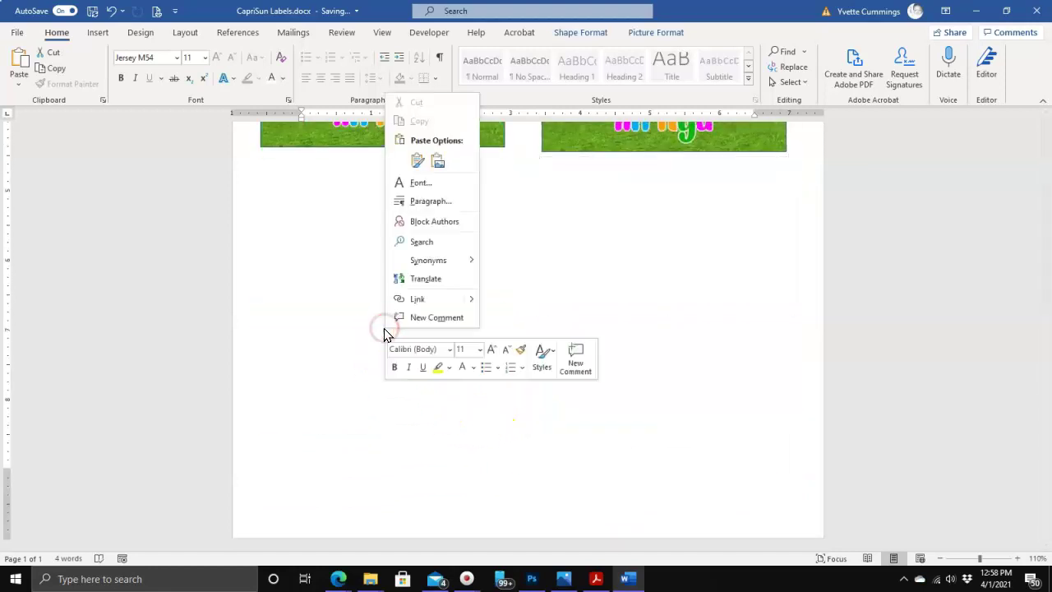
pyautogui.click(415, 176)
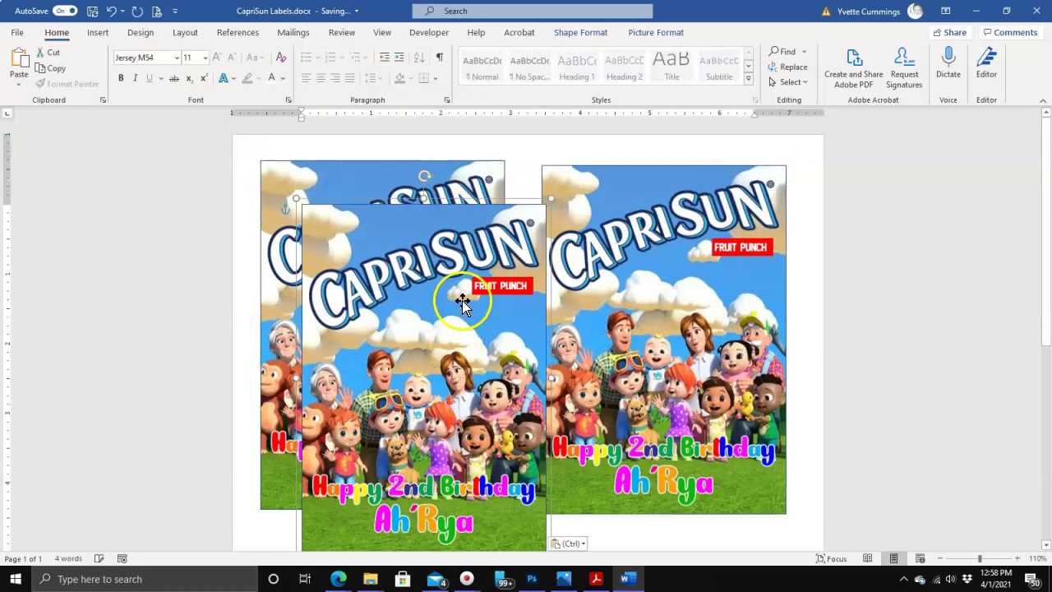
pyautogui.moveTo(457, 309); pyautogui.dragTo(405, 375)
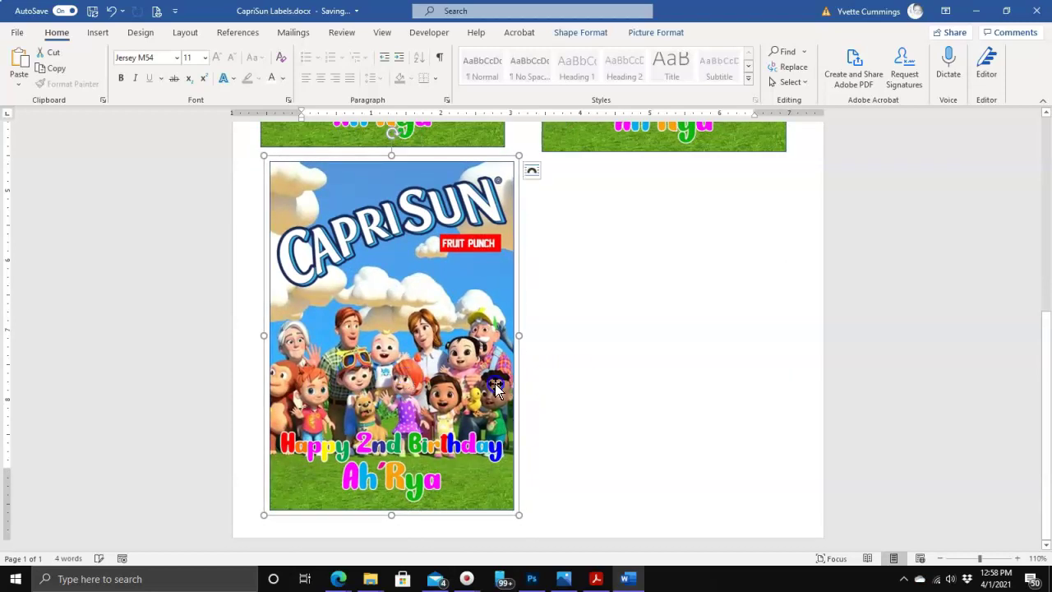
# Step: Paste a fourth copy of the label and align it beside the third one in the page's lower-right area
pyautogui.rightClick(627, 325)
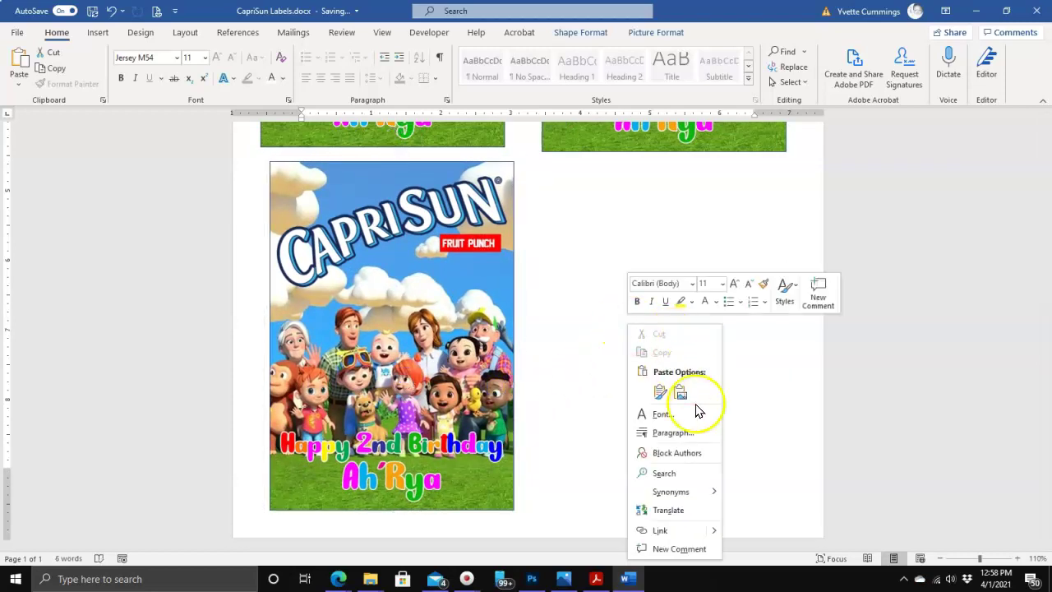
pyautogui.click(658, 393)
pyautogui.moveTo(488, 298); pyautogui.dragTo(640, 317)
pyautogui.scroll(-1, 640, 317)
pyautogui.scroll(-1, 638, 383)
pyautogui.moveTo(595, 287); pyautogui.dragTo(686, 475)
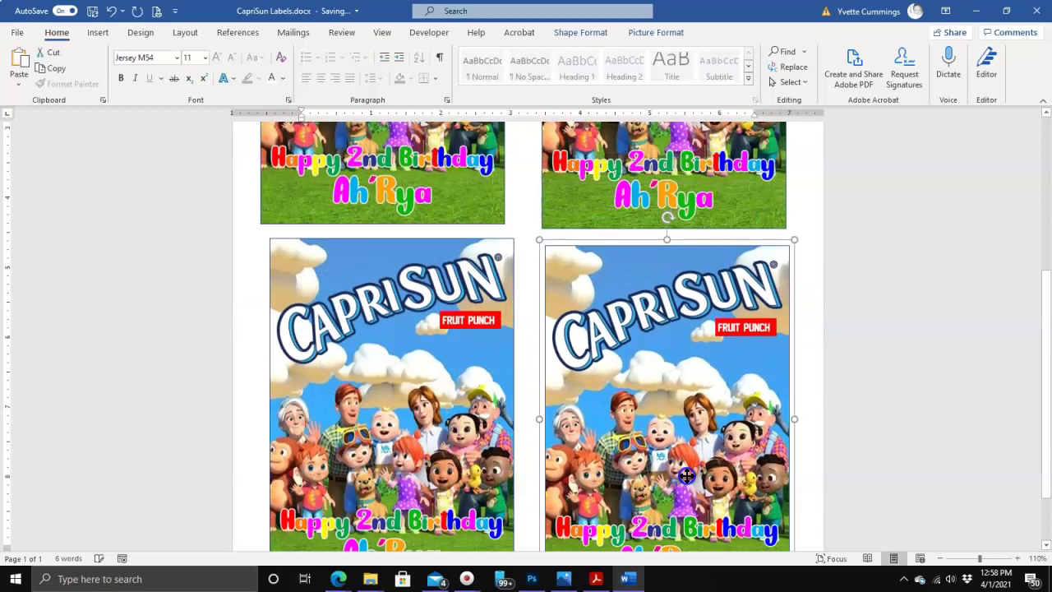
pyautogui.scroll(-2, 673, 461)
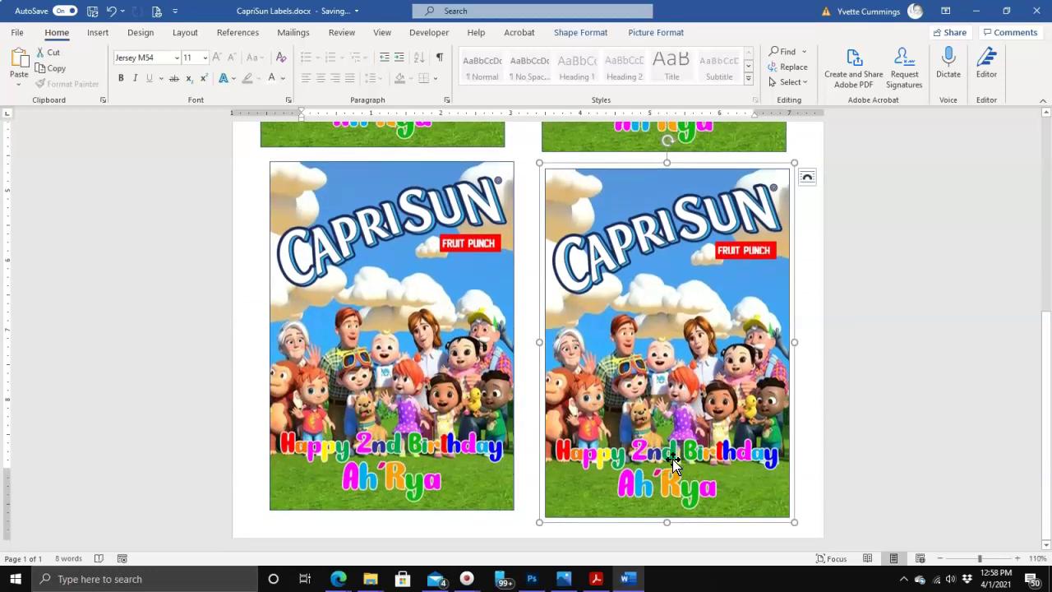
pyautogui.click(646, 413)
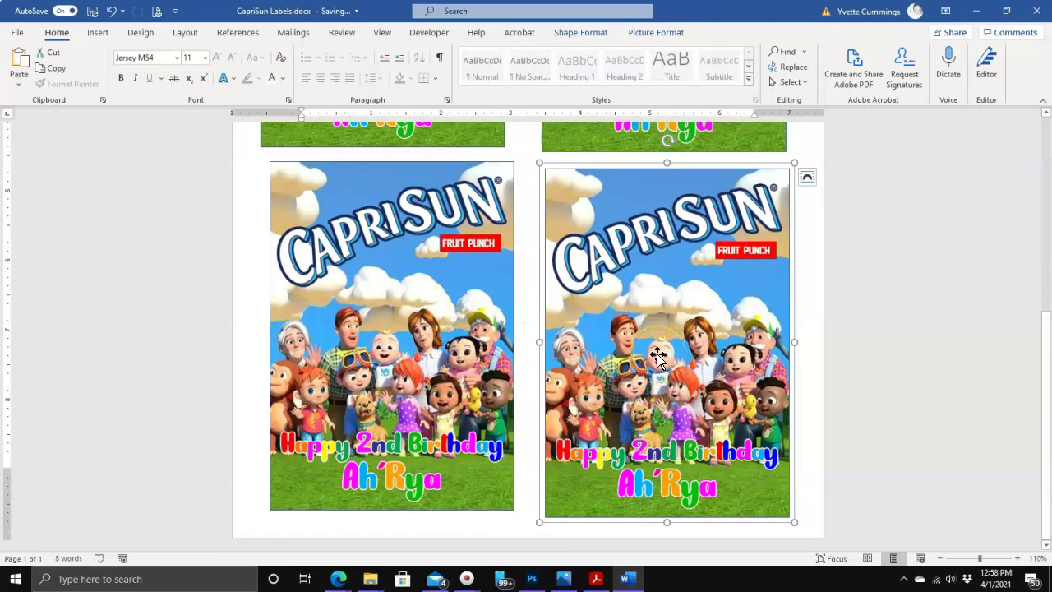
pyautogui.moveTo(657, 354); pyautogui.dragTo(656, 350)
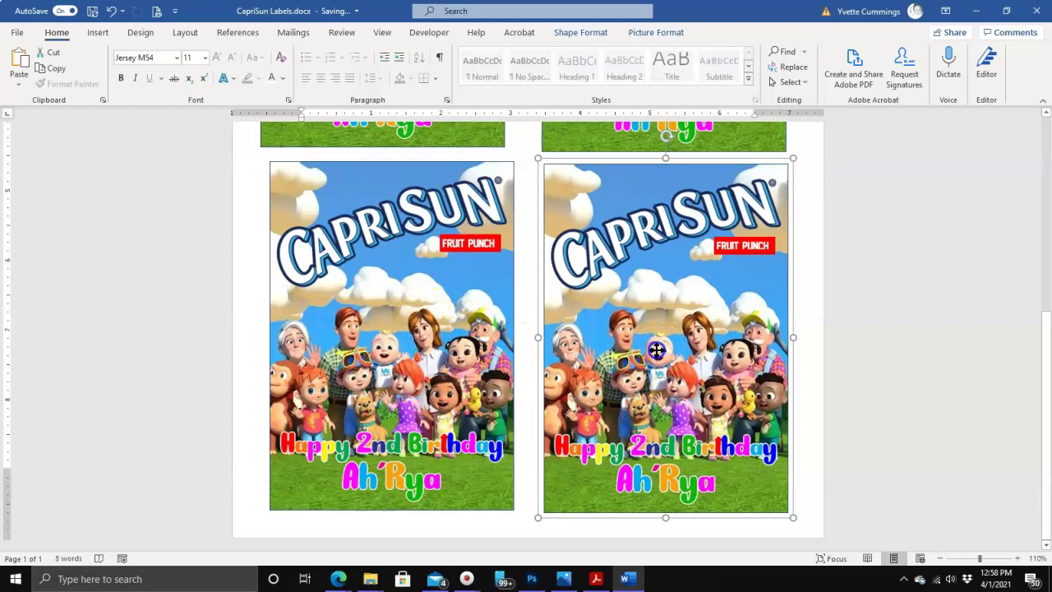
# Step: Remove the outline from the upper-left label by setting its shape outline to No Outline
pyautogui.scroll(5, 608, 430)
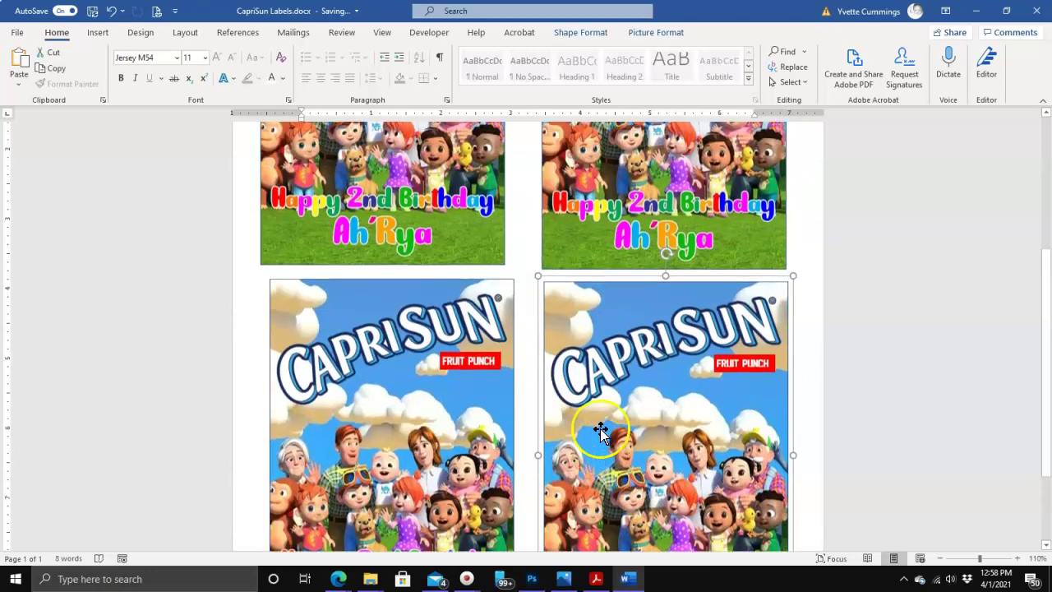
pyautogui.scroll(2, 612, 428)
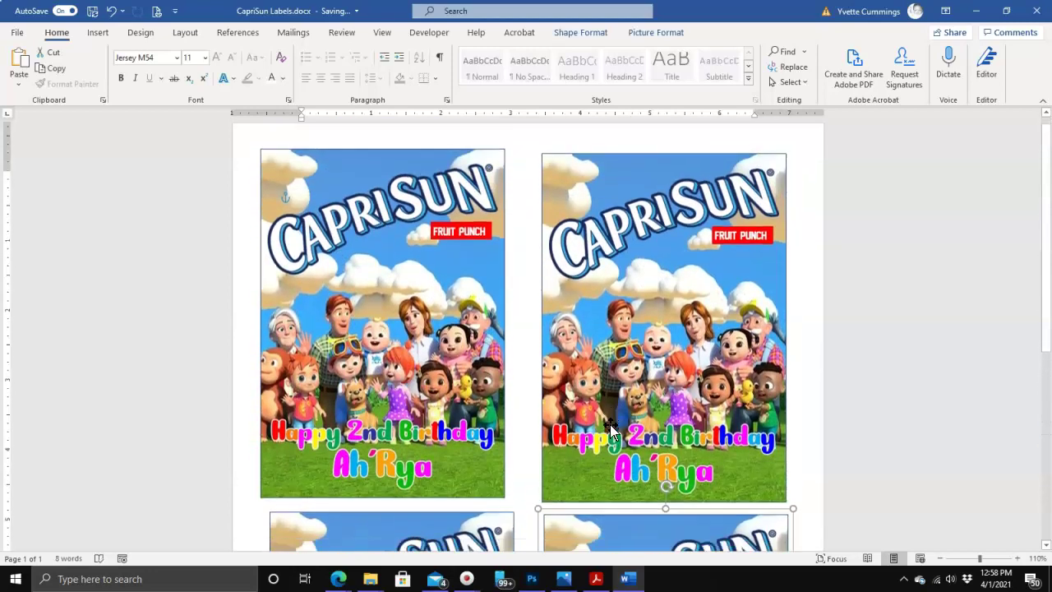
pyautogui.scroll(-1, 610, 424)
pyautogui.scroll(2, 609, 424)
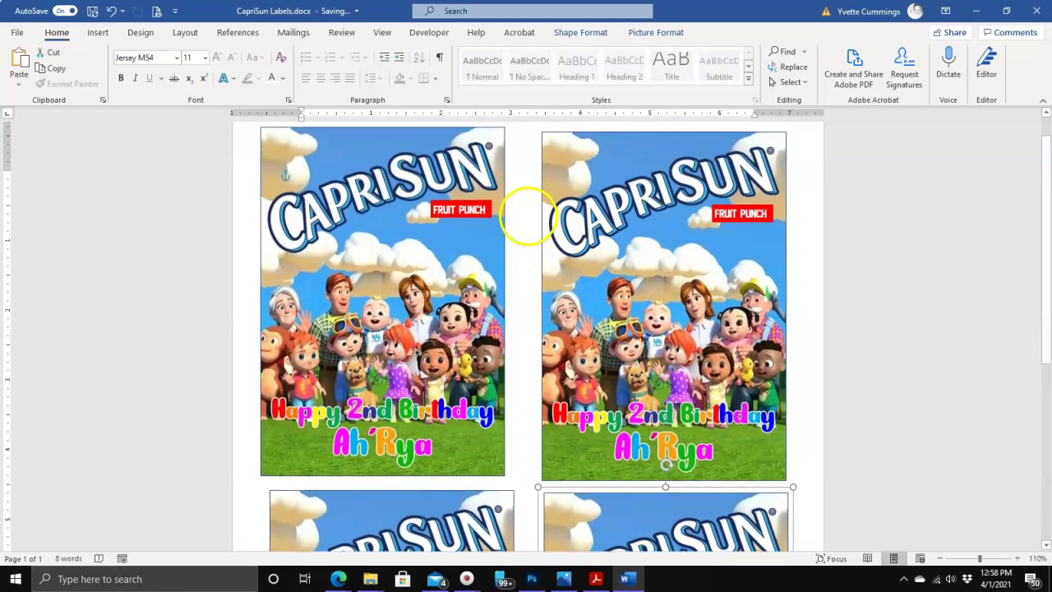
pyautogui.click(543, 271)
pyautogui.scroll(1, 528, 212)
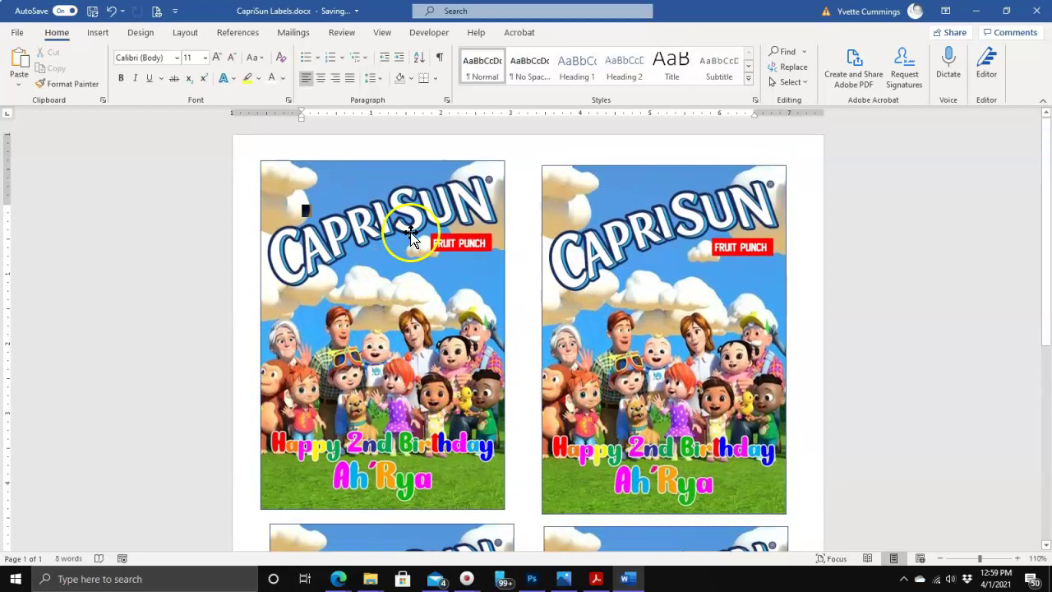
pyautogui.click(379, 185)
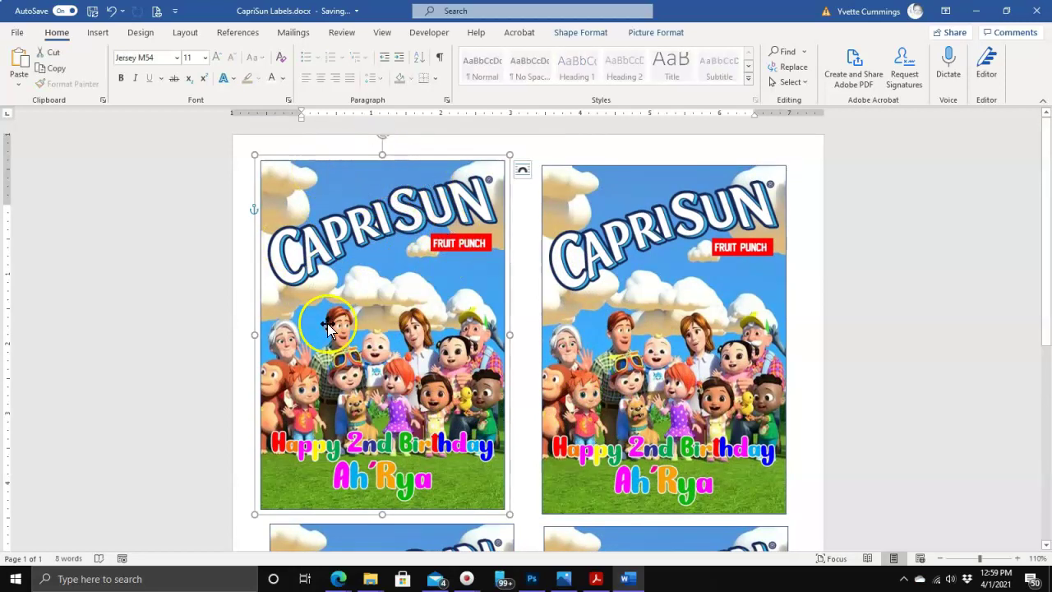
pyautogui.click(653, 35)
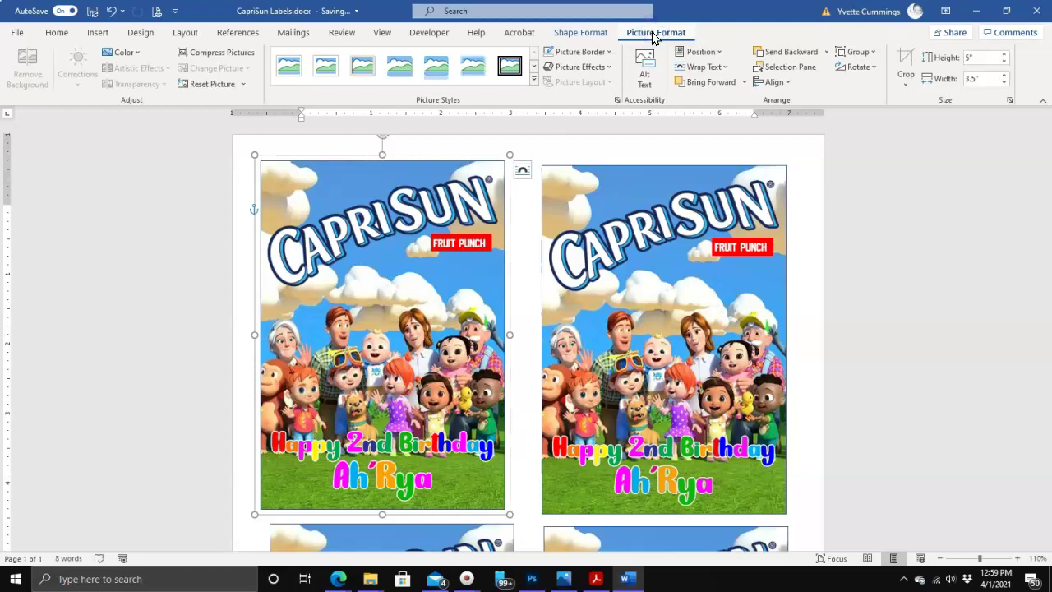
pyautogui.click(575, 38)
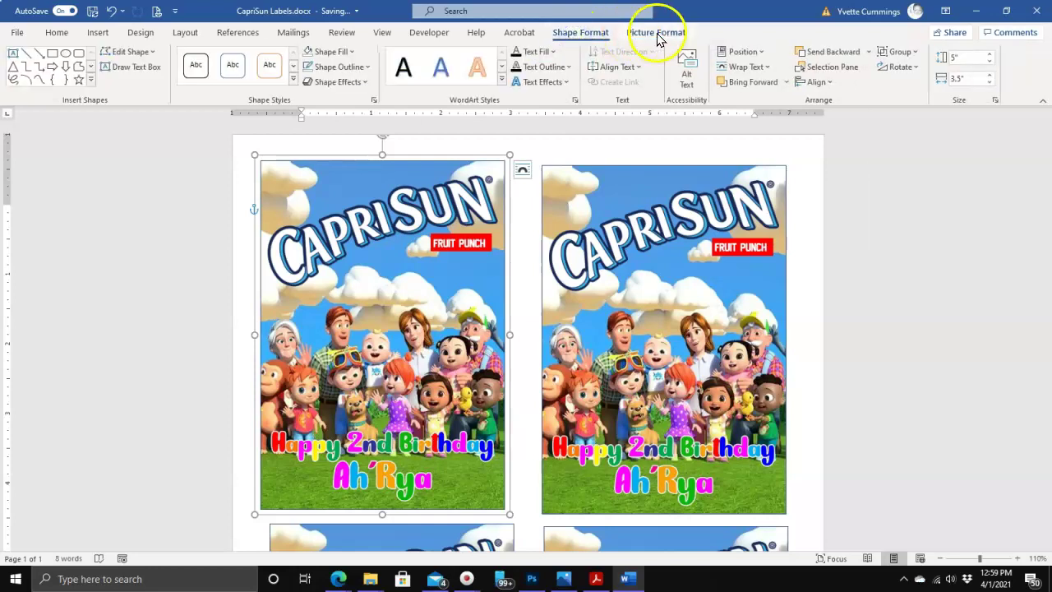
pyautogui.click(657, 34)
pyautogui.click(593, 38)
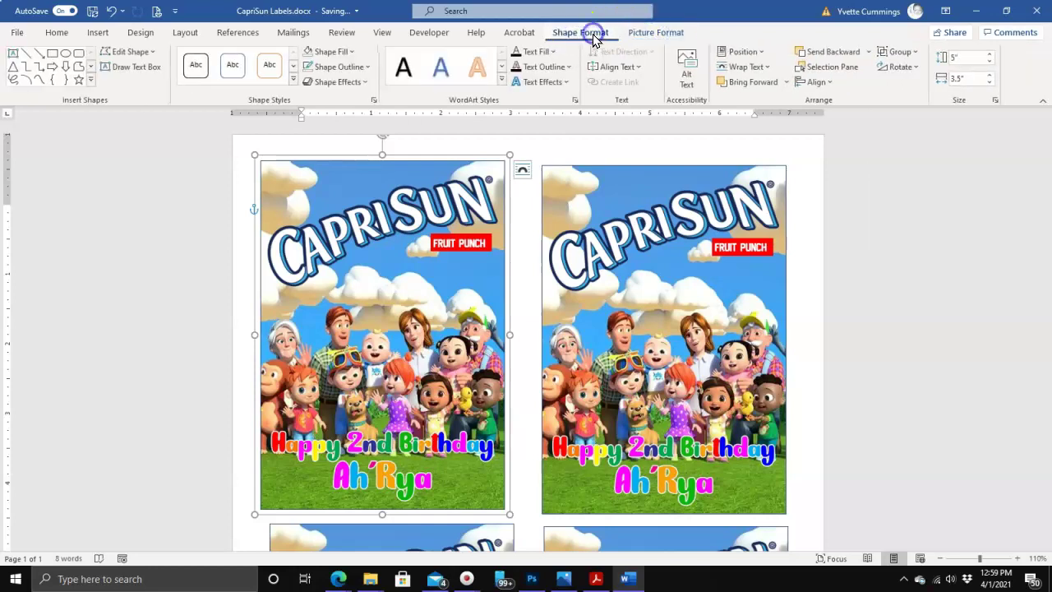
pyautogui.click(364, 68)
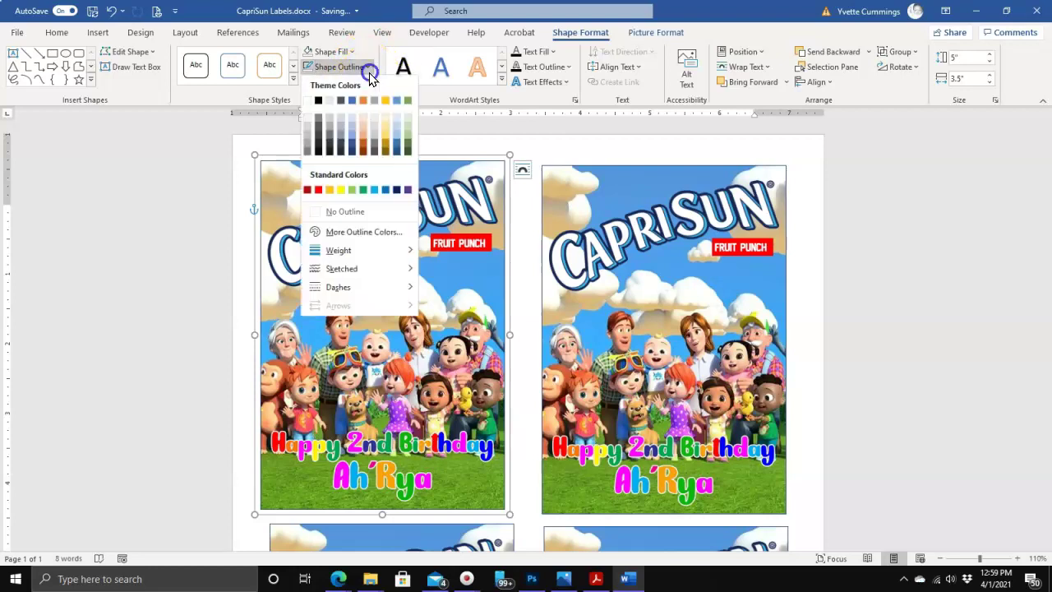
pyautogui.click(345, 211)
# Step: Set the picture border of the upper-right label to No Outline
pyautogui.click(647, 249)
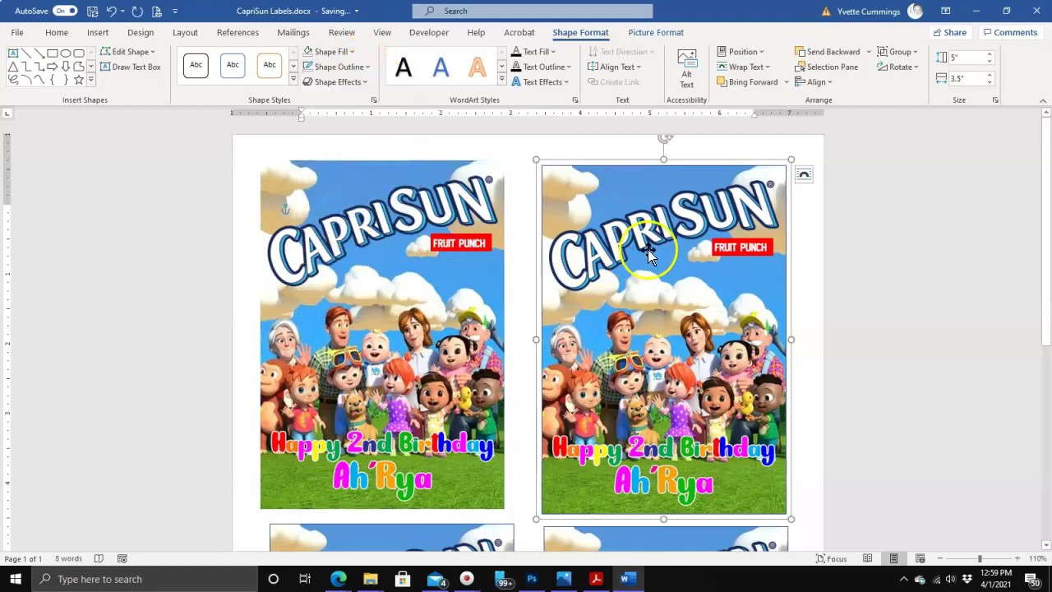
pyautogui.click(656, 33)
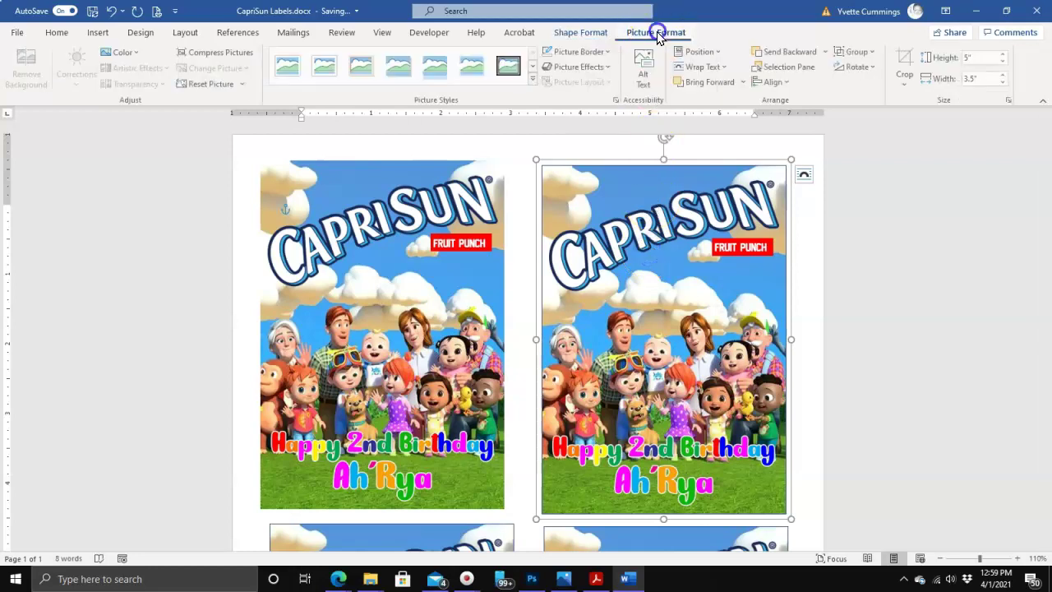
pyautogui.click(608, 51)
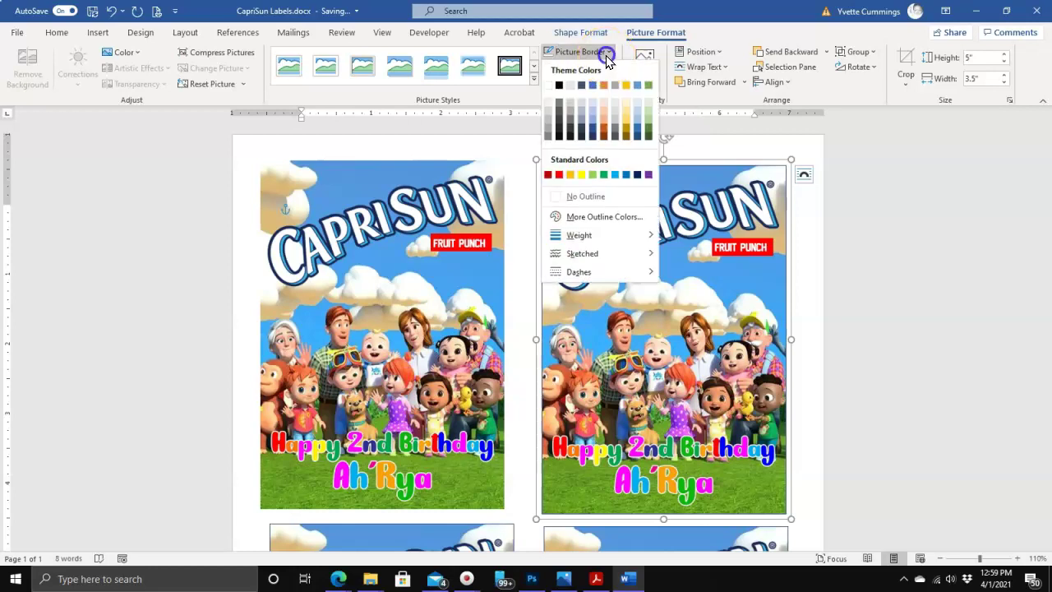
pyautogui.click(585, 197)
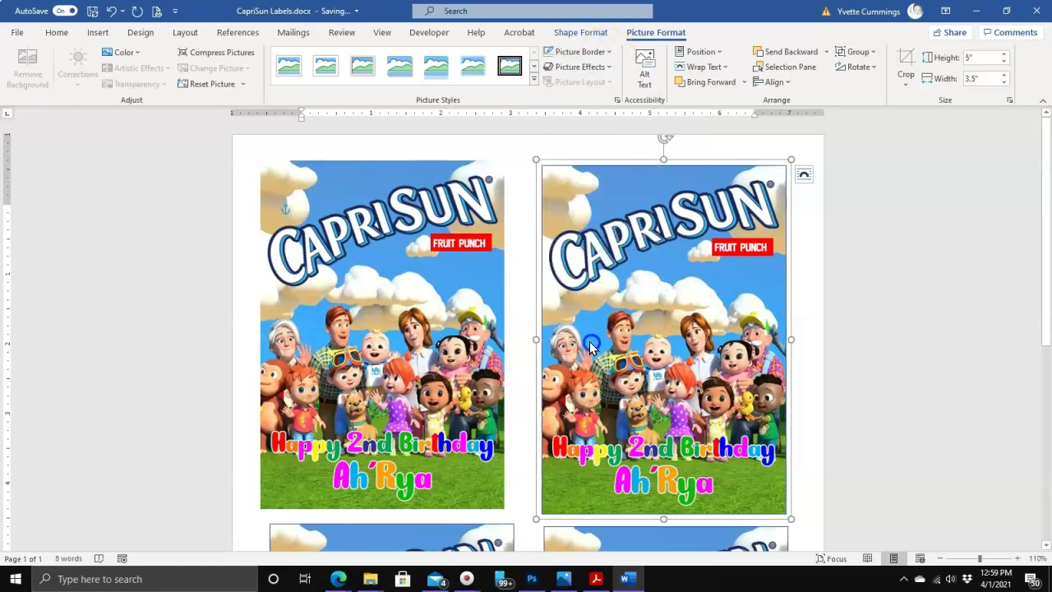
# Step: Set the picture border of the lower-left label to No Outline
pyautogui.scroll(-5, 590, 339)
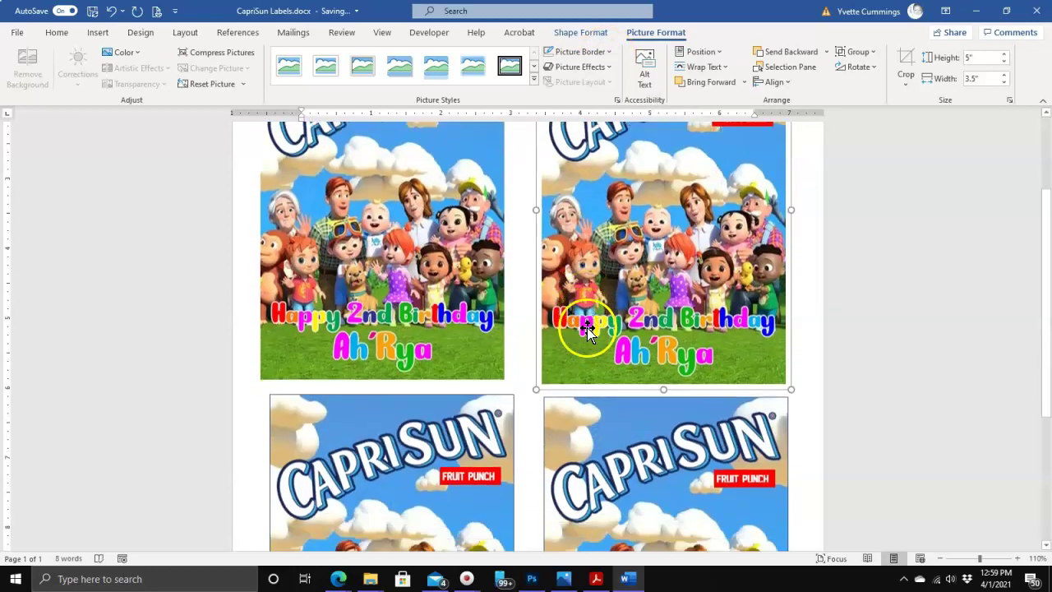
pyautogui.click(448, 420)
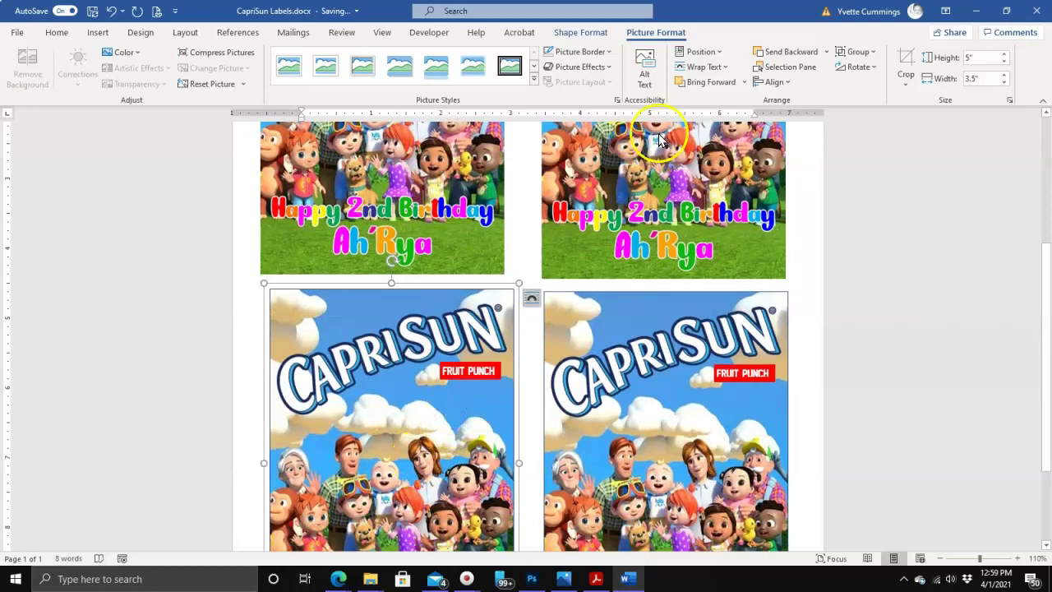
pyautogui.click(609, 51)
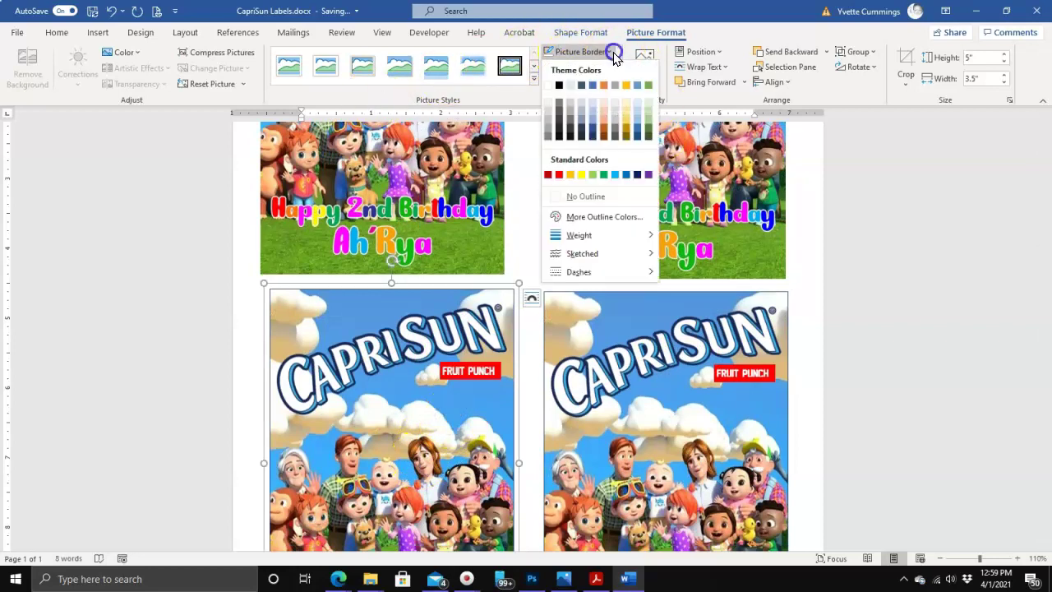
pyautogui.click(588, 196)
# Step: Set the shape outline of the lower-right label to No Outline
pyautogui.click(656, 385)
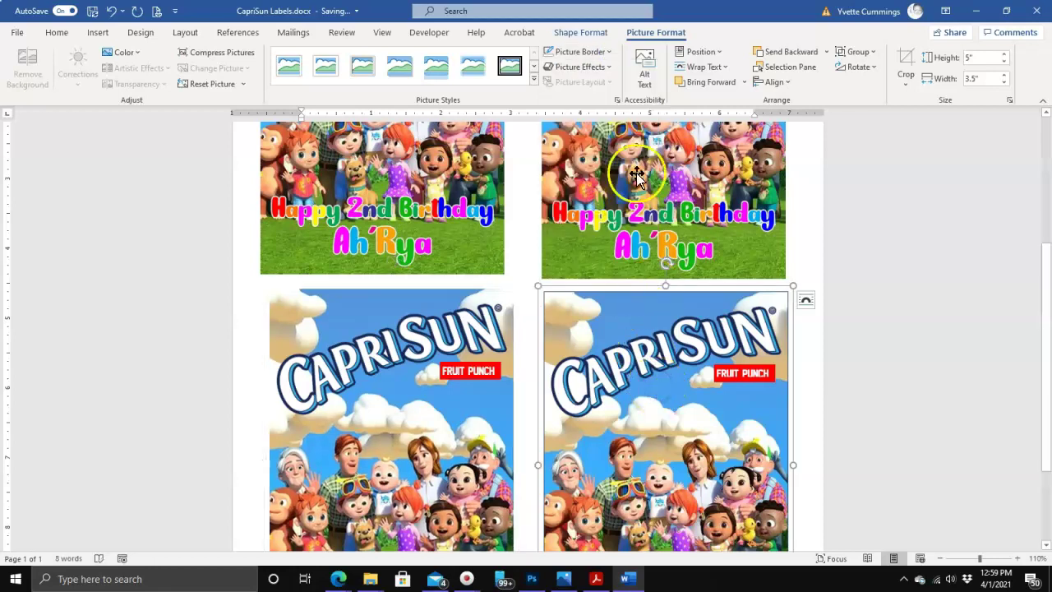
pyautogui.click(581, 39)
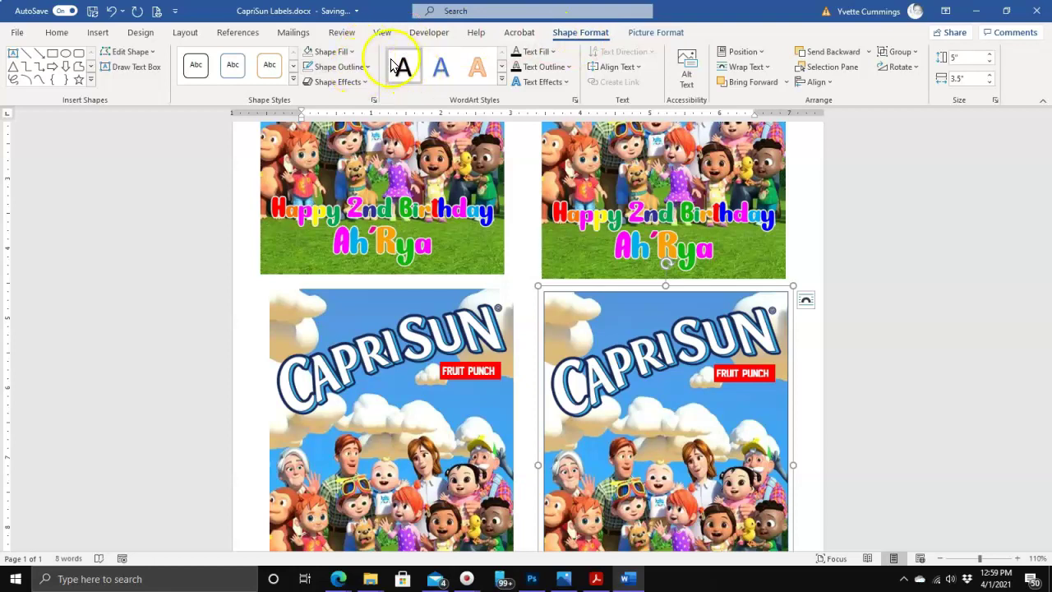
pyautogui.click(356, 69)
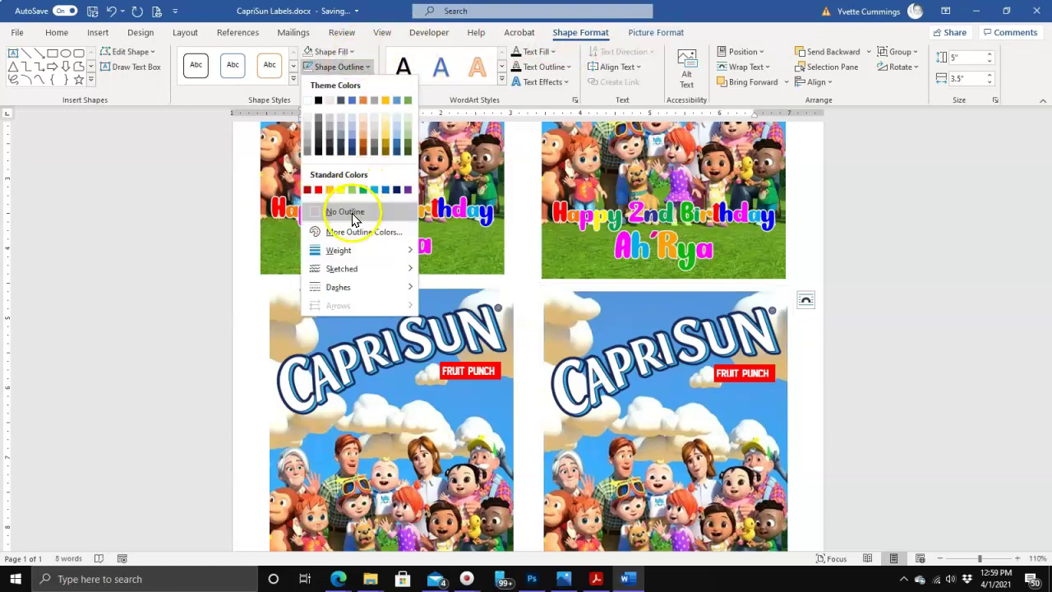
pyautogui.click(352, 215)
# Step: Zoom out to 50% to check the arrangement of all four labels on the whole page
pyautogui.scroll(2, 638, 397)
pyautogui.scroll(2, 638, 397)
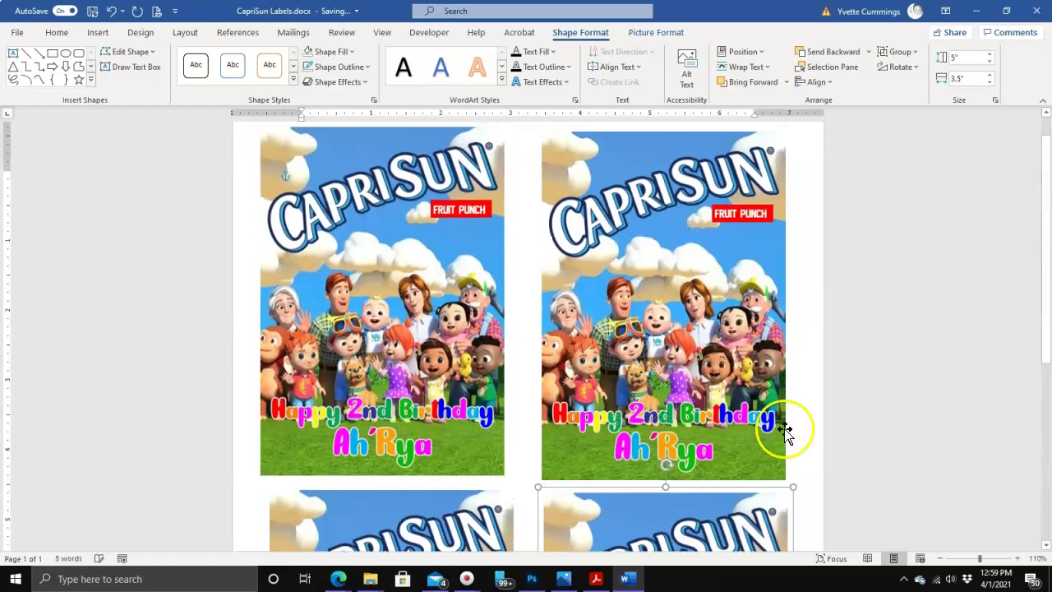
pyautogui.click(939, 558)
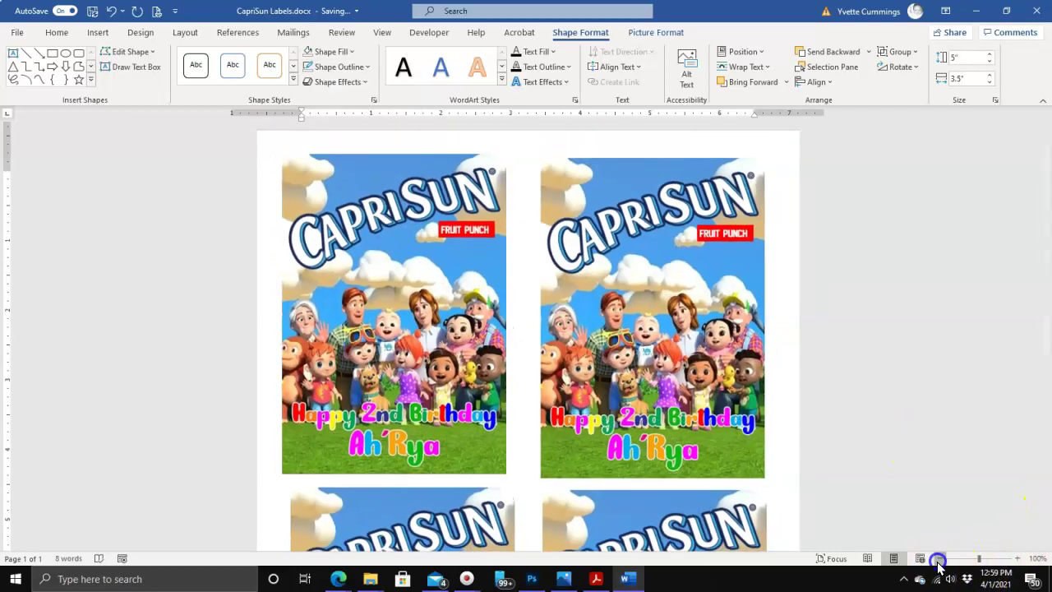
pyautogui.click(939, 558)
pyautogui.click(939, 558)
pyautogui.click(939, 558)
pyautogui.click(939, 558)
pyautogui.click(939, 557)
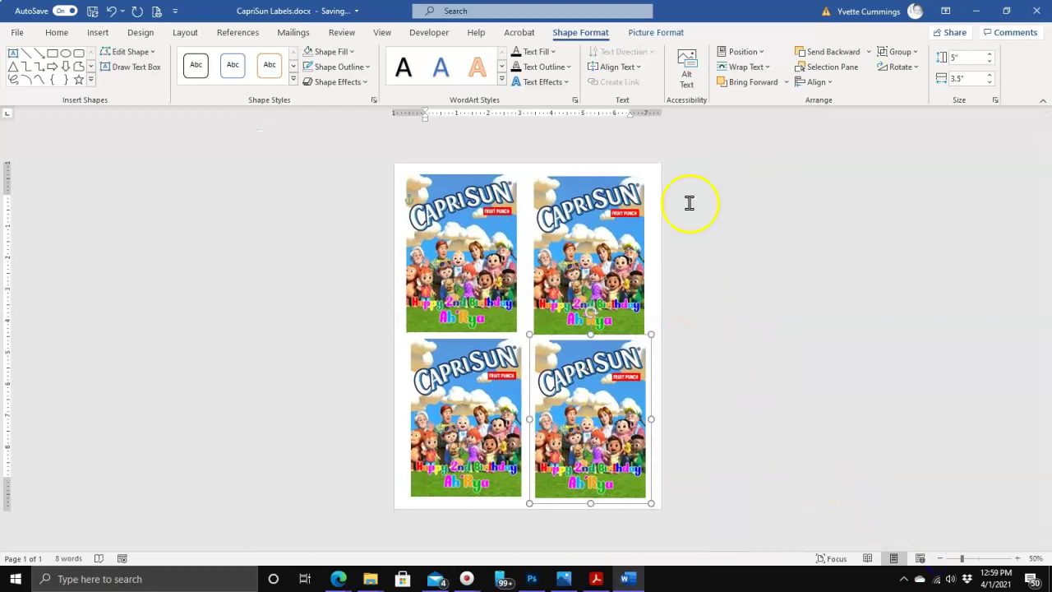